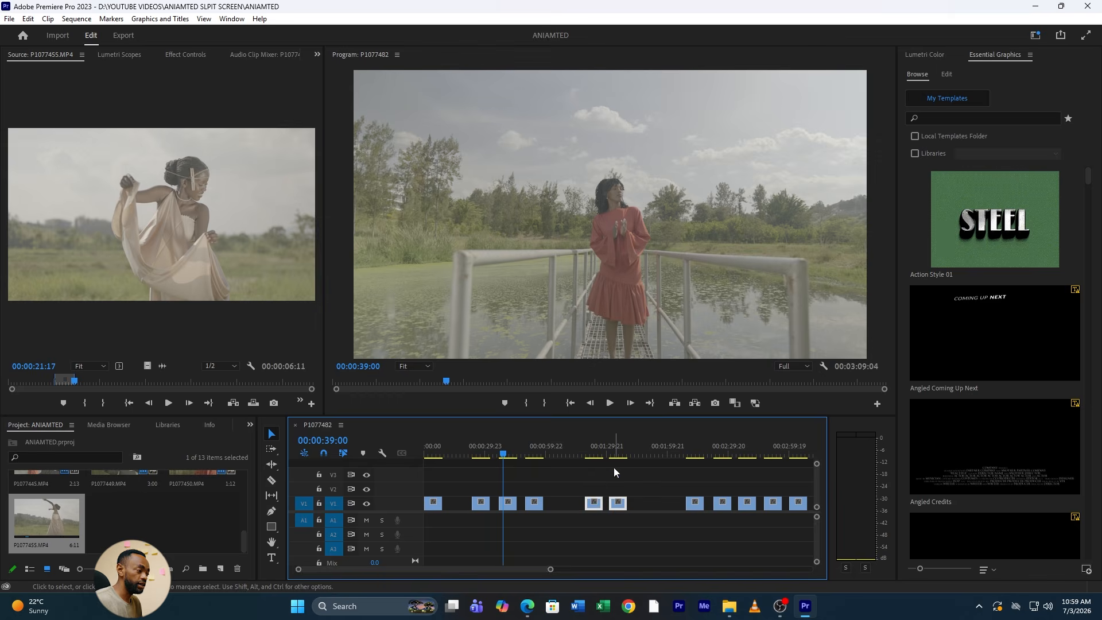
- Look through the clips along the timeline to choose footage for the split screen
{"action": "left_click_drag", "start_coordinate": [613, 452], "coordinate": [596, 451]}
{"action": "left_click_drag", "start_coordinate": [712, 453], "coordinate": [761, 453]}
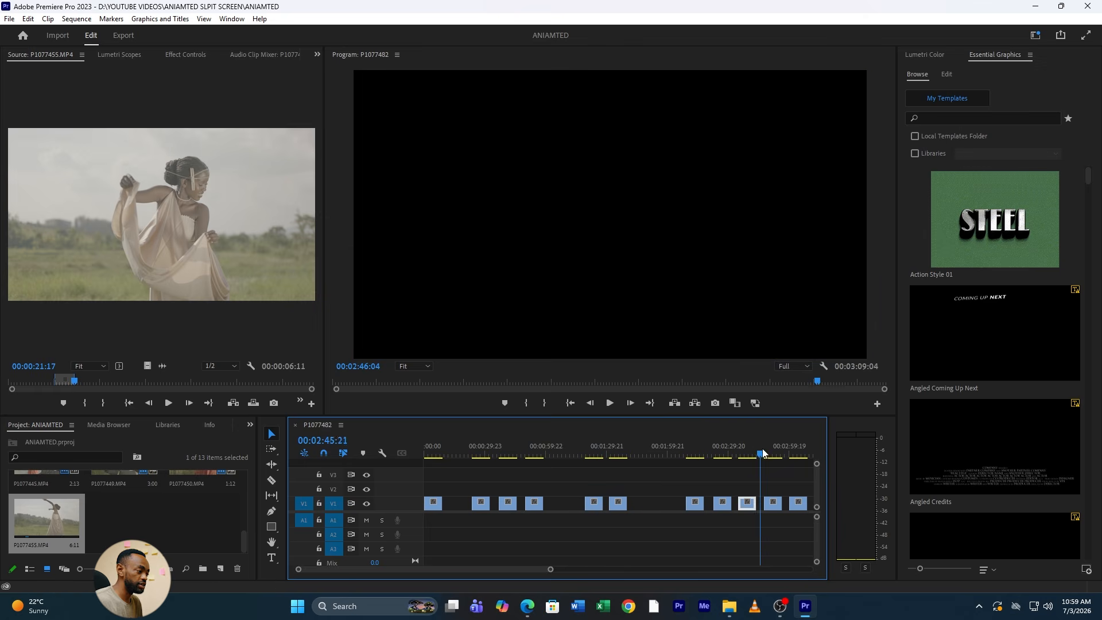
{"action": "left_click_drag", "start_coordinate": [689, 480], "coordinate": [807, 538]}
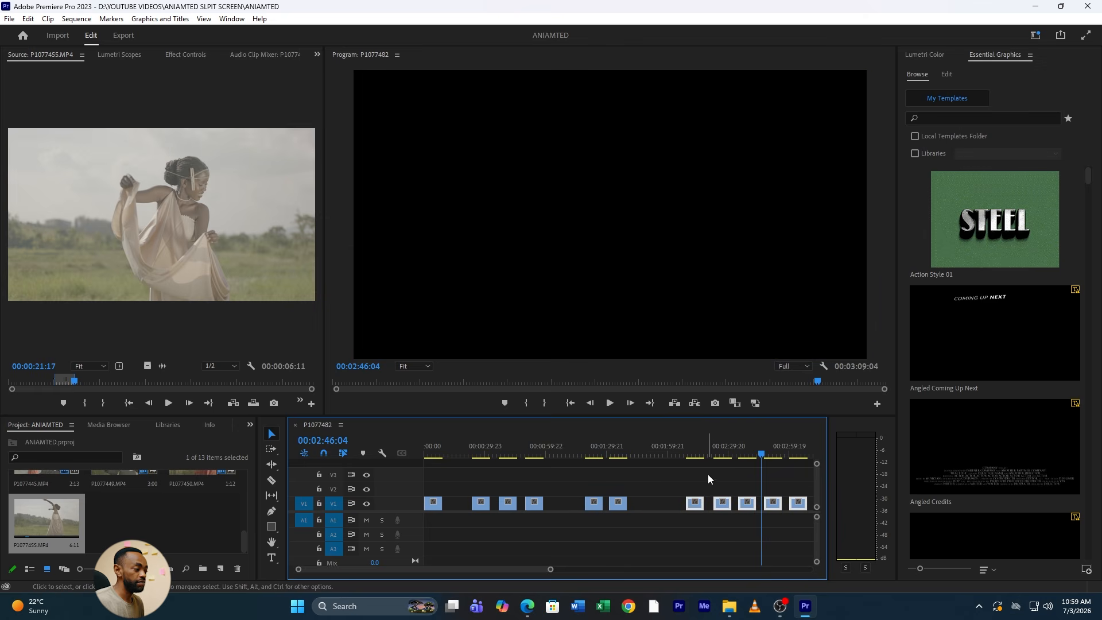
{"action": "left_click", "coordinate": [743, 453]}
{"action": "left_click", "coordinate": [760, 476]}
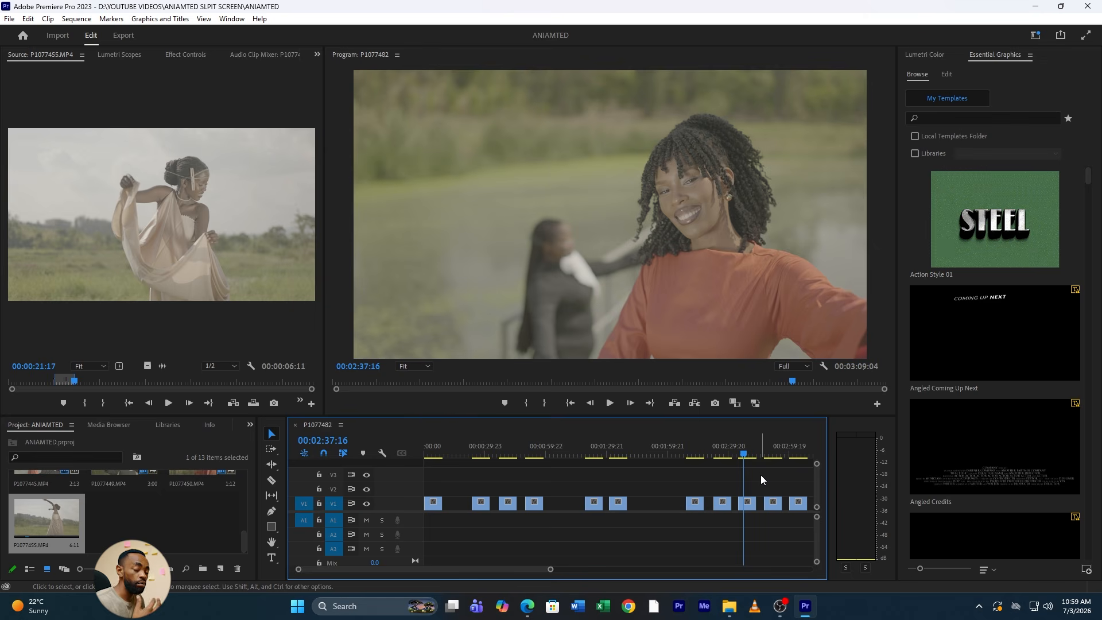
{"action": "key", "text": "Home"}
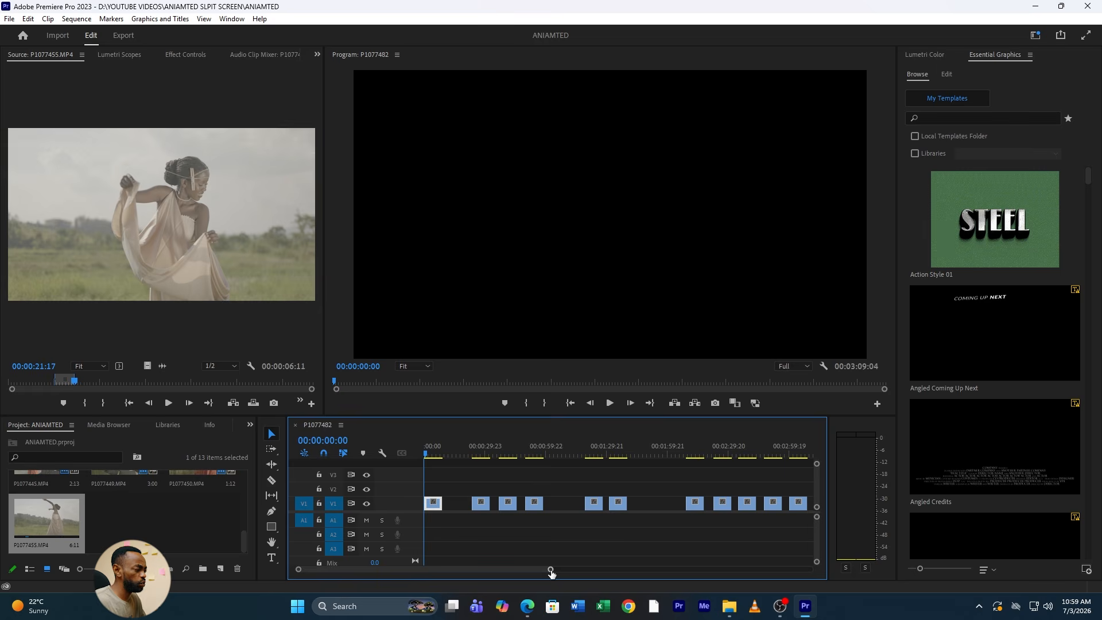
{"action": "left_click_drag", "start_coordinate": [551, 572], "coordinate": [489, 570]}
{"action": "left_click", "coordinate": [441, 456]}
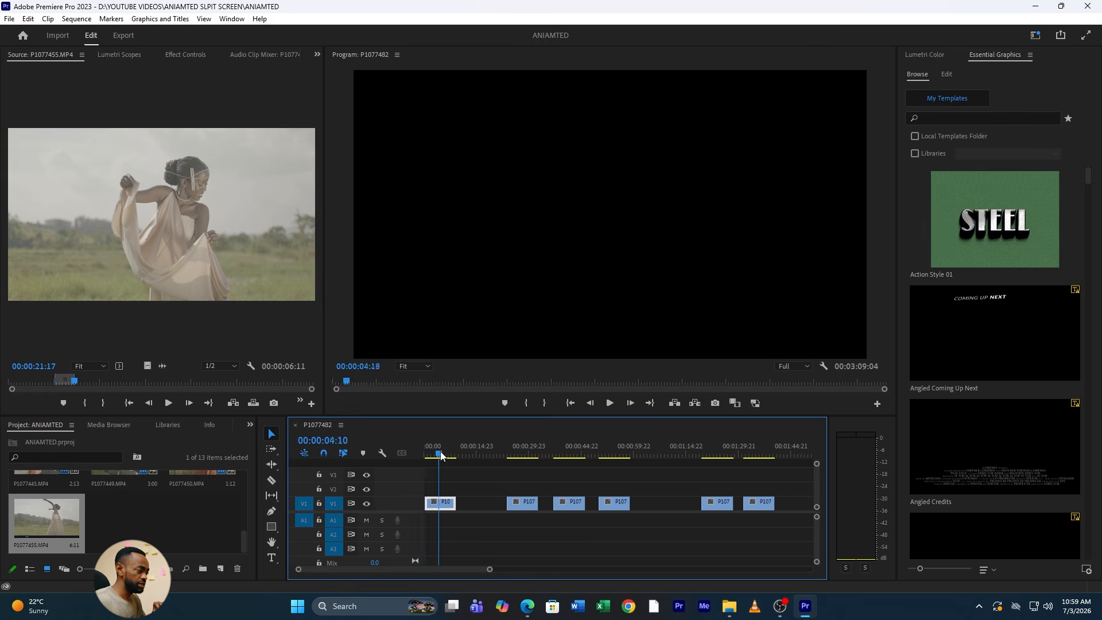
{"action": "left_click_drag", "start_coordinate": [440, 455], "coordinate": [436, 455]}
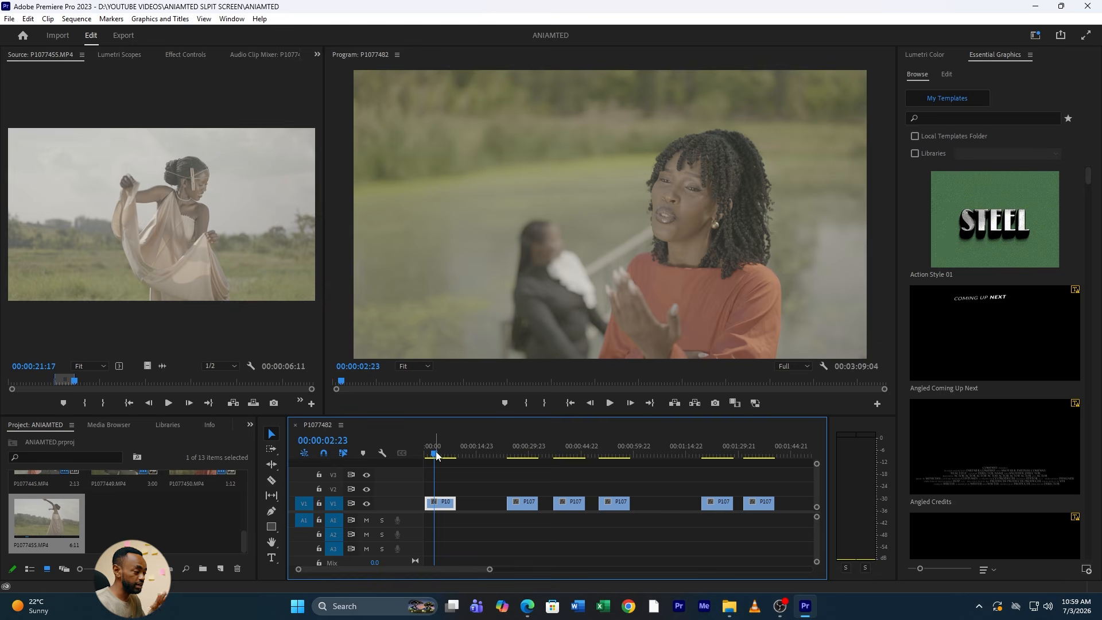
{"action": "left_click", "coordinate": [516, 458]}
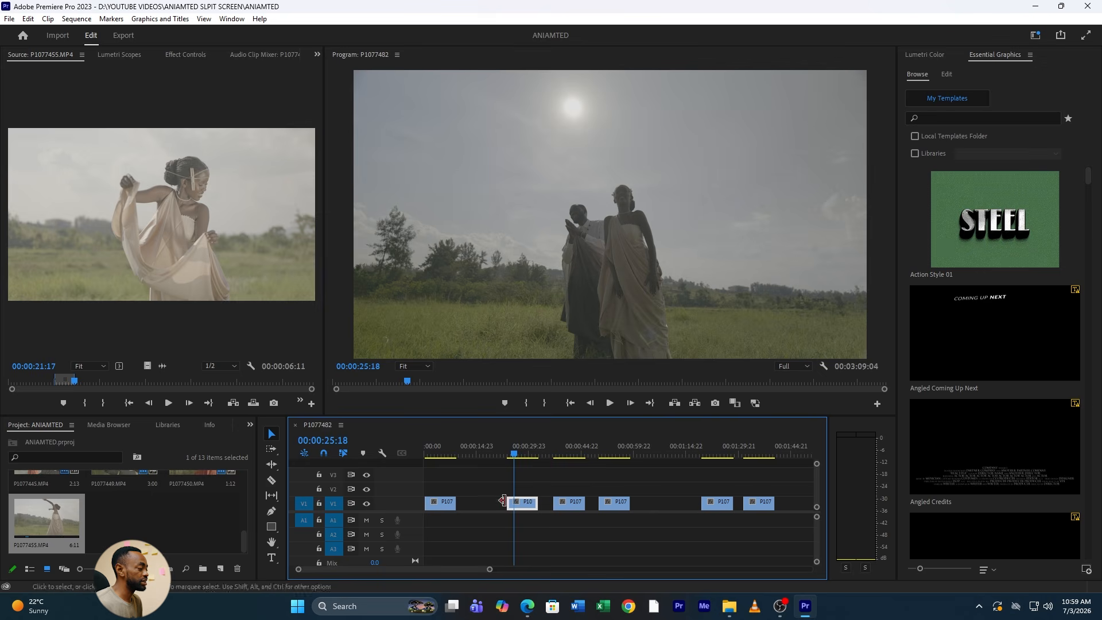
{"action": "left_click_drag", "start_coordinate": [489, 571], "coordinate": [474, 570]}
{"action": "scroll", "coordinate": [471, 569], "scroll_direction": "down", "scroll_amount": 3}
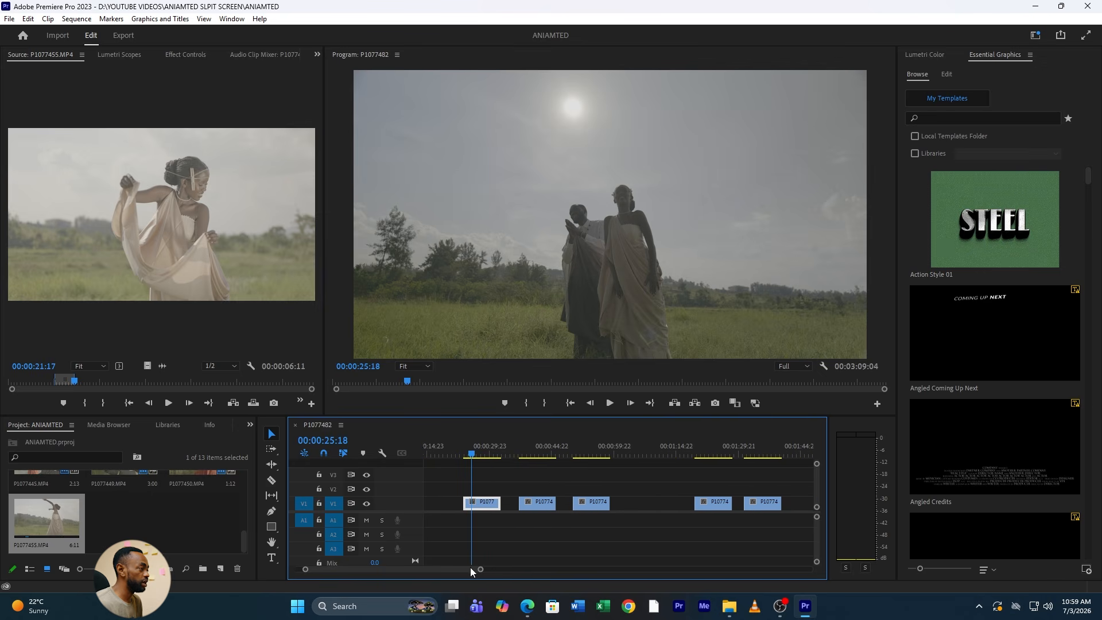
{"action": "left_click", "coordinate": [516, 454]}
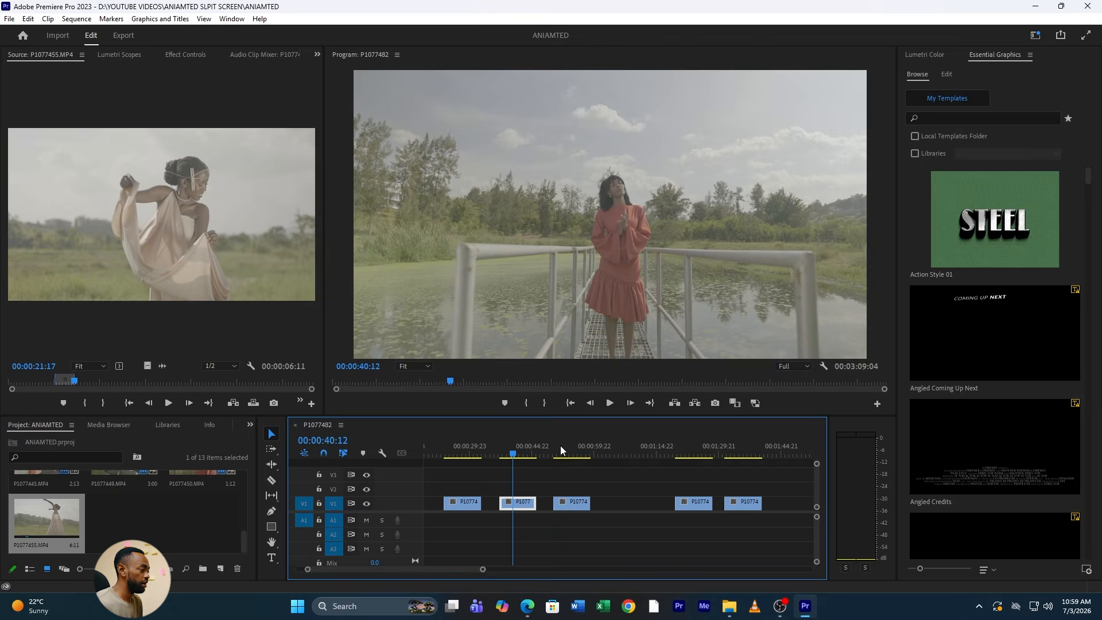
{"action": "left_click", "coordinate": [564, 446]}
{"action": "left_click", "coordinate": [512, 443]}
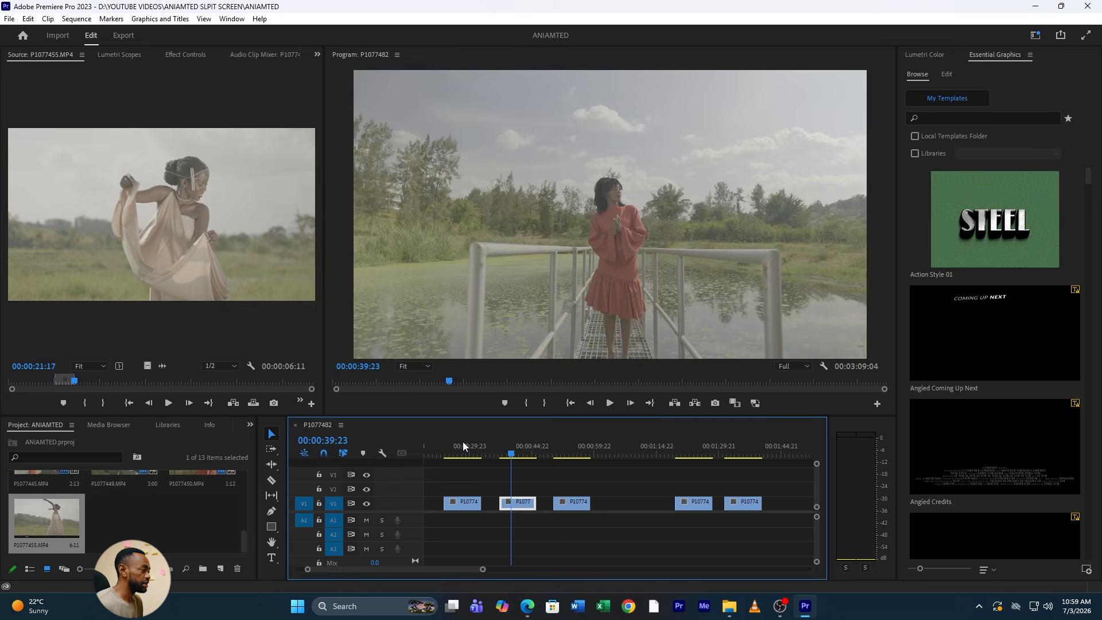
- Apply the Crop effect to clip P1077451 of the two women in the field at 00:00:28:02 and show its effect settings
{"action": "left_click", "coordinate": [462, 444]}
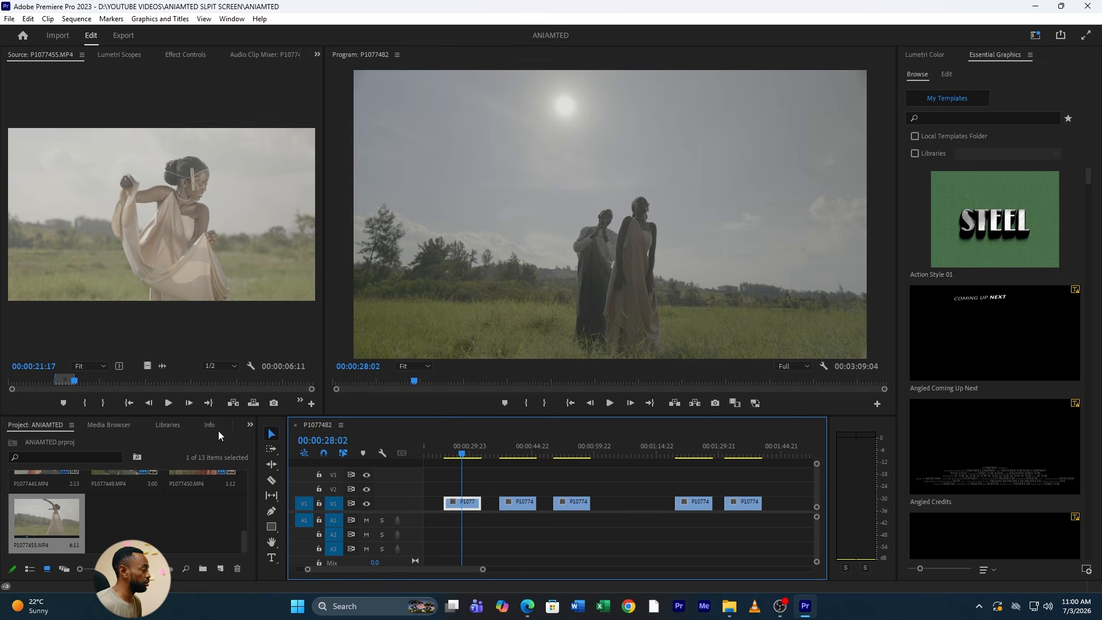
{"action": "left_click", "coordinate": [249, 425]}
{"action": "left_click", "coordinate": [273, 492]}
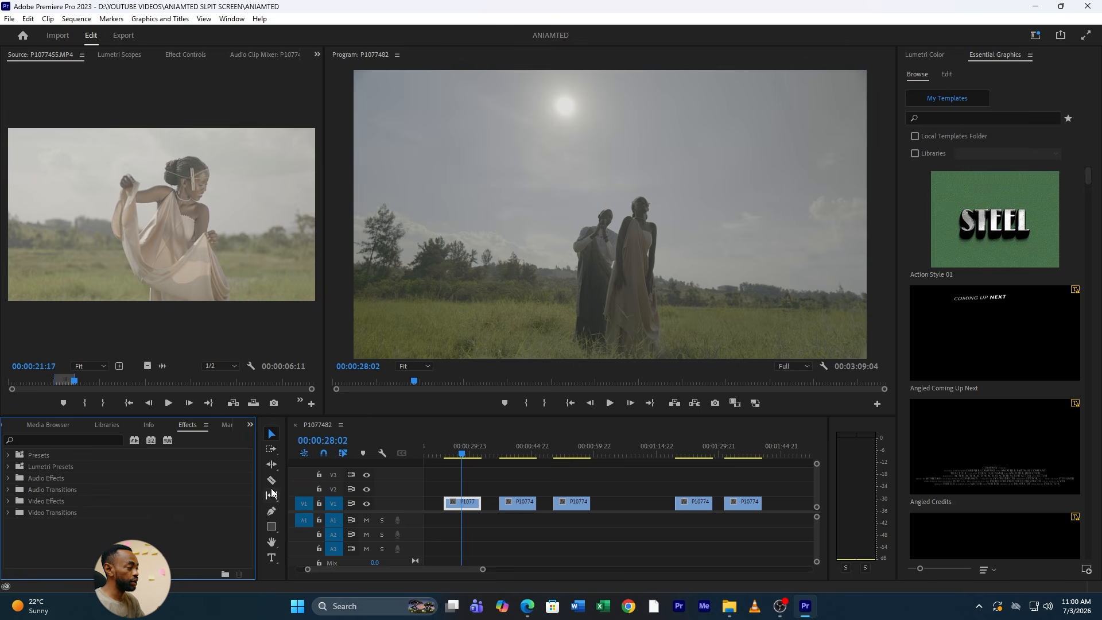
{"action": "left_click", "coordinate": [49, 437]}
{"action": "type", "text": "CR"}
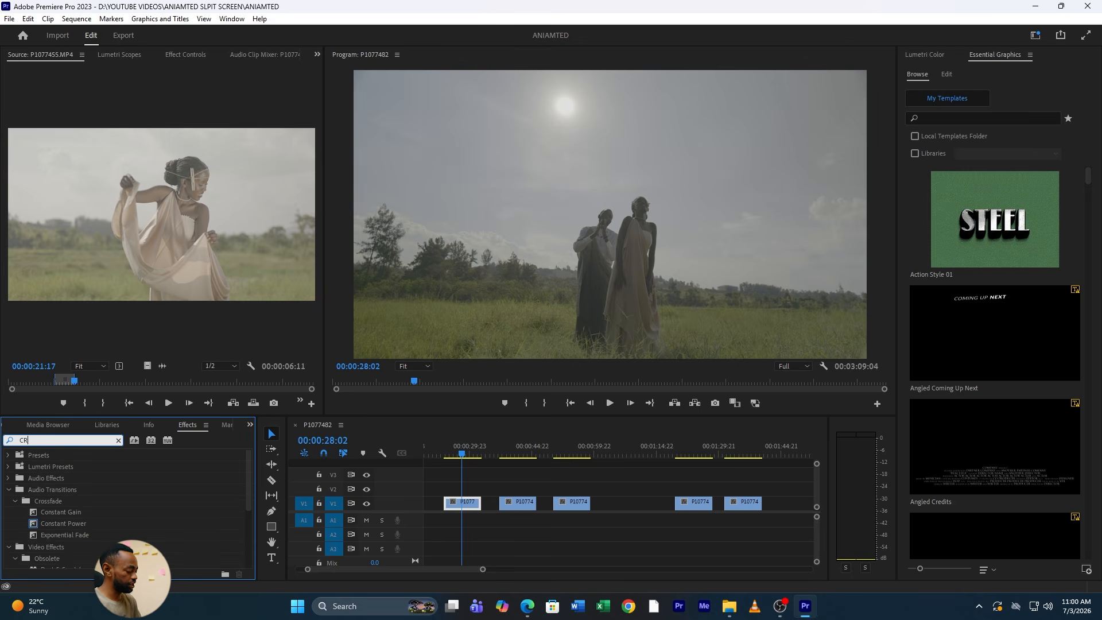
{"action": "type", "text": "OP"}
{"action": "left_click_drag", "start_coordinate": [48, 523], "coordinate": [459, 509]}
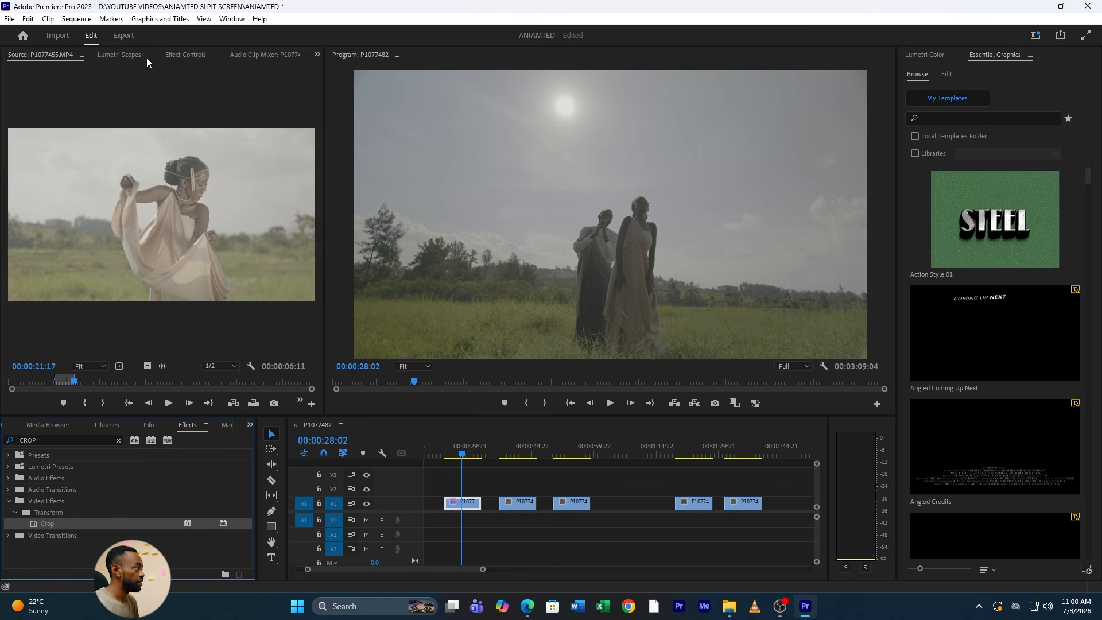
{"action": "left_click", "coordinate": [183, 55]}
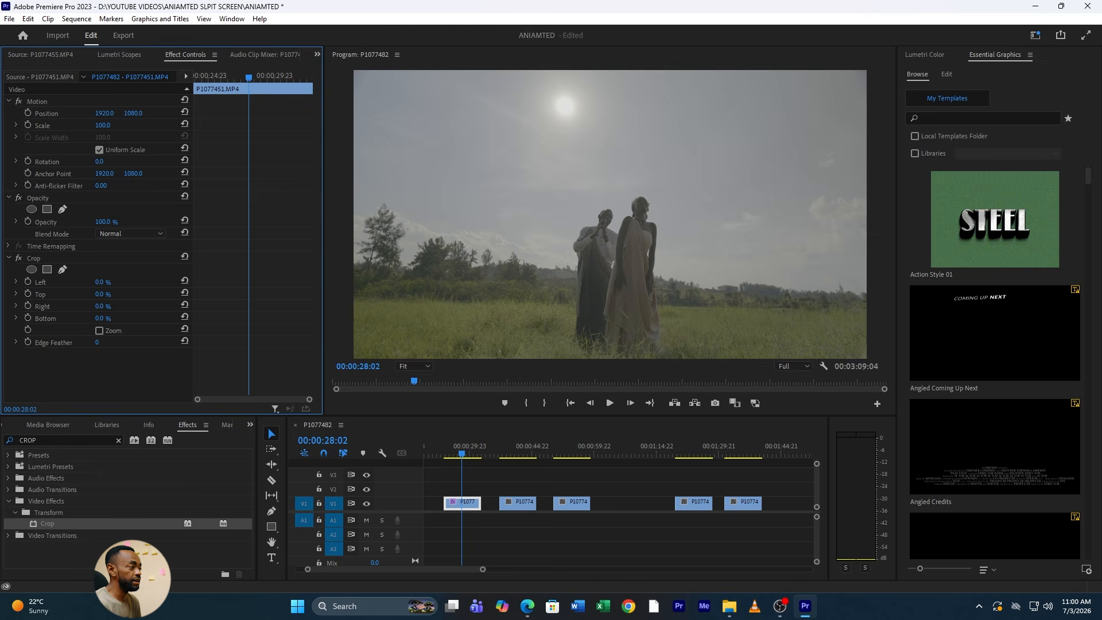
- Try cropping clip P1077451 by 34% on both its left and right sides
{"action": "left_click_drag", "start_coordinate": [100, 286], "coordinate": [109, 307]}
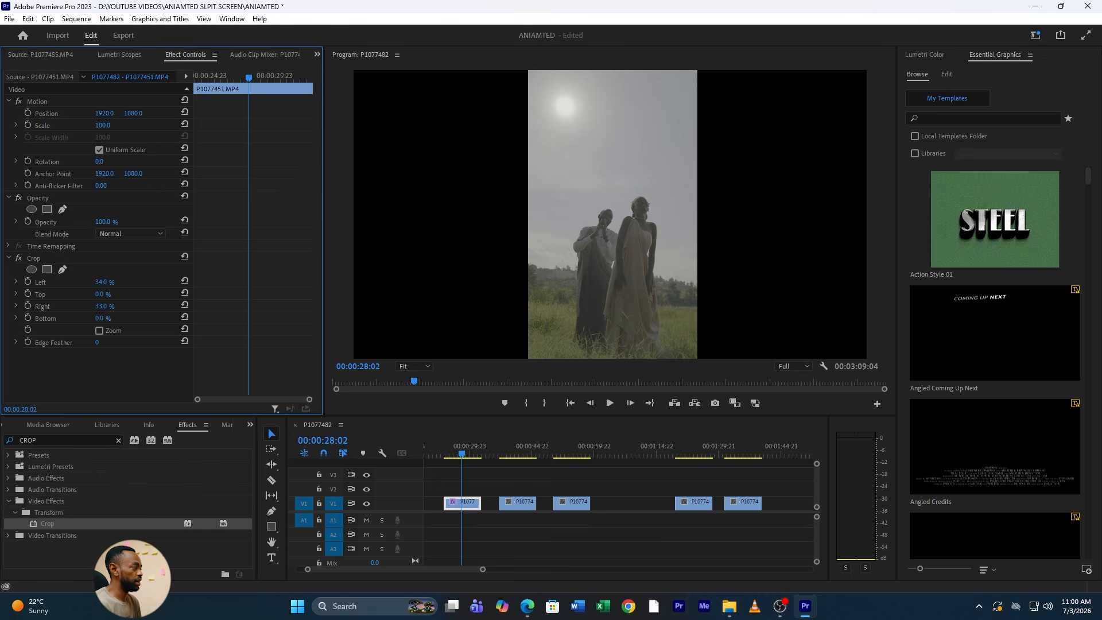
{"action": "left_click", "coordinate": [110, 305]}
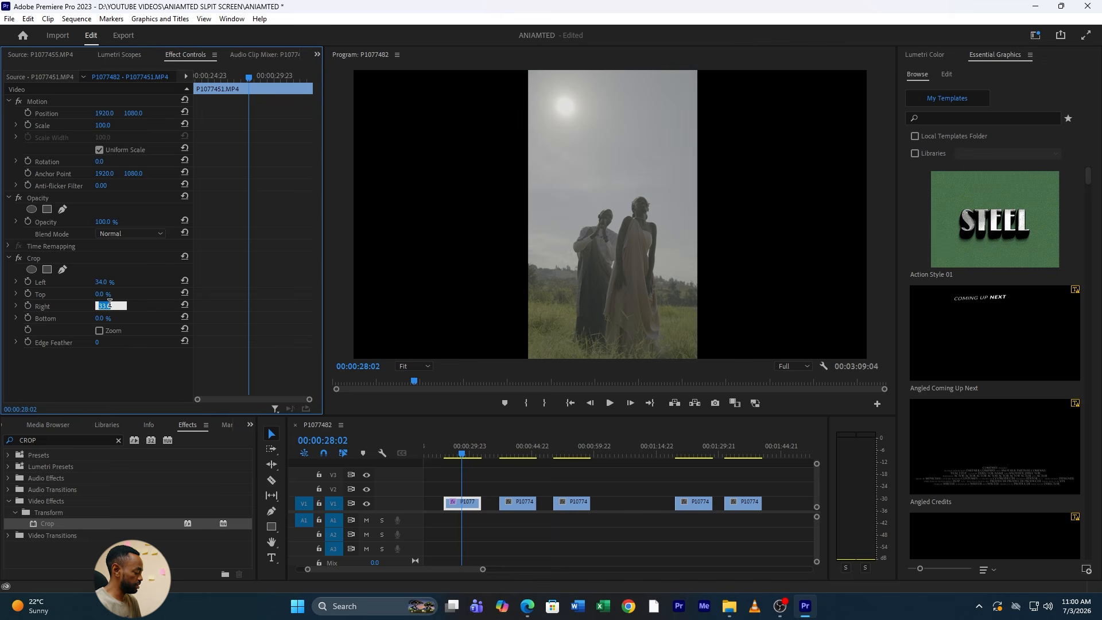
{"action": "type", "text": "34"}
{"action": "key", "text": "Return"}
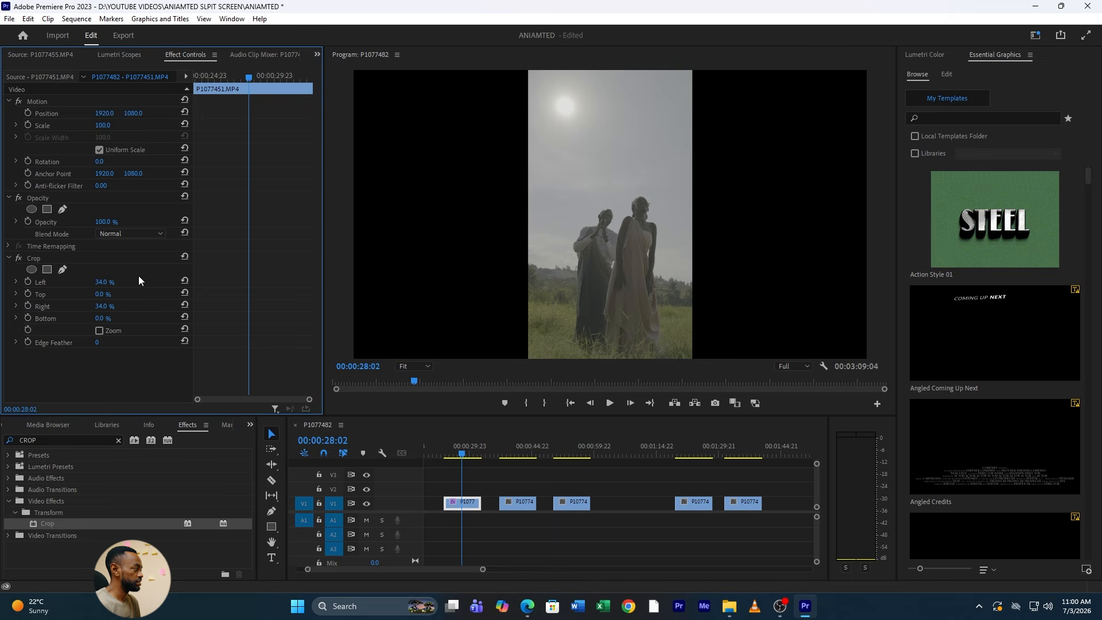
- Set the Right and Left crop of clip P1077451 to 32% each
{"action": "left_click", "coordinate": [100, 305]}
{"action": "type", "text": "3"}
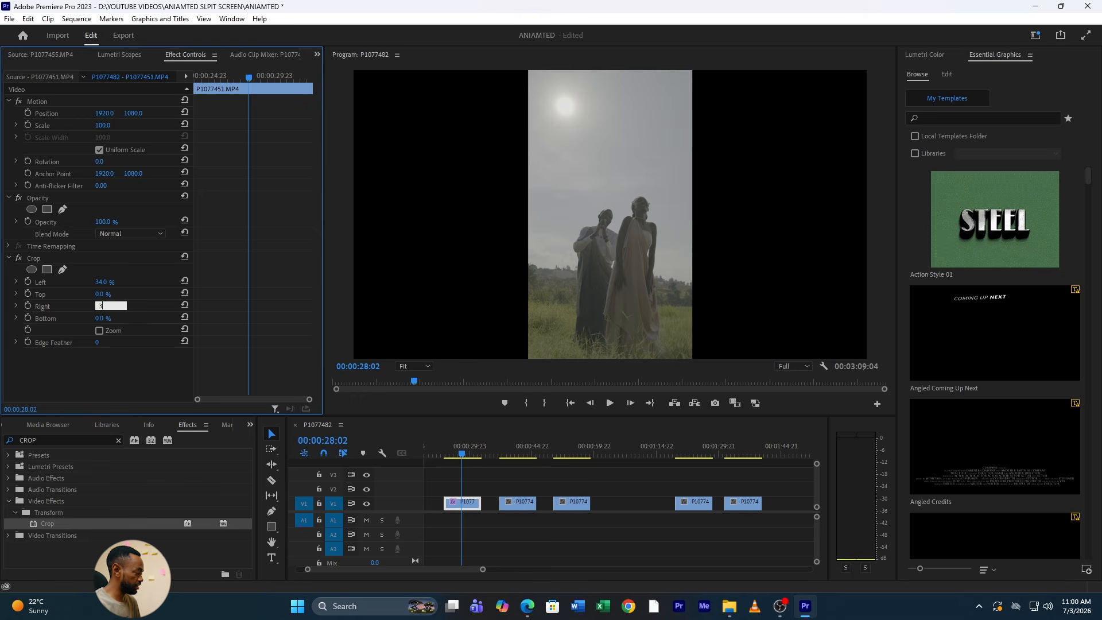
{"action": "type", "text": "2"}
{"action": "key", "text": "Return"}
{"action": "left_click", "coordinate": [110, 281]}
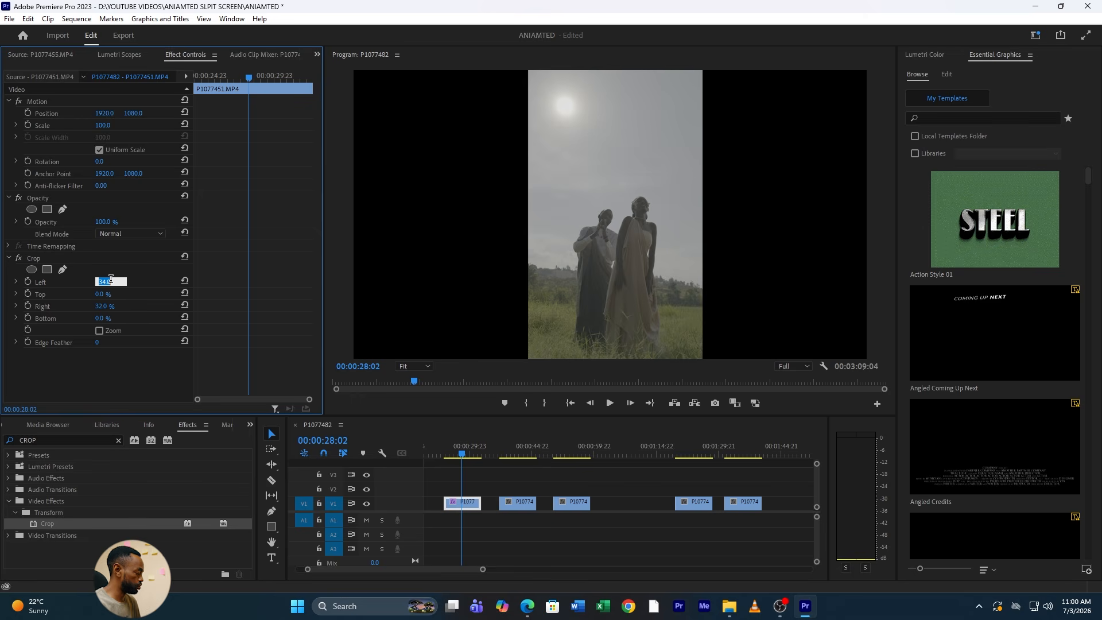
{"action": "type", "text": "32"}
{"action": "key", "text": "Return"}
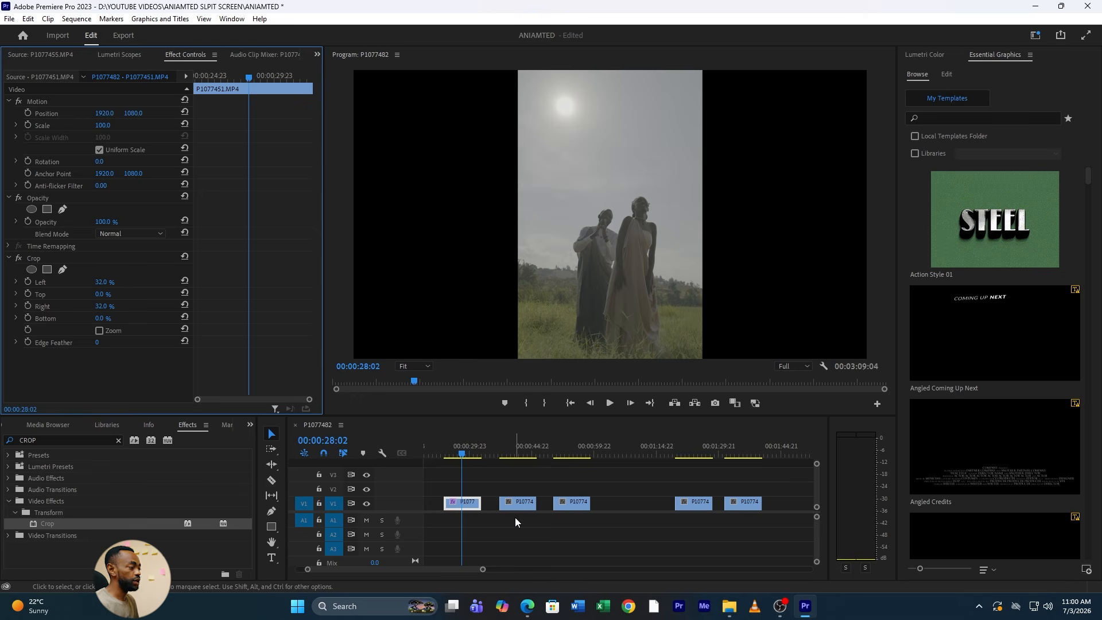
- Stack the red-dress clip P1077446 on V2 directly above the cropped clip and apply the Crop effect to it
{"action": "left_click_drag", "start_coordinate": [518, 505], "coordinate": [468, 491]}
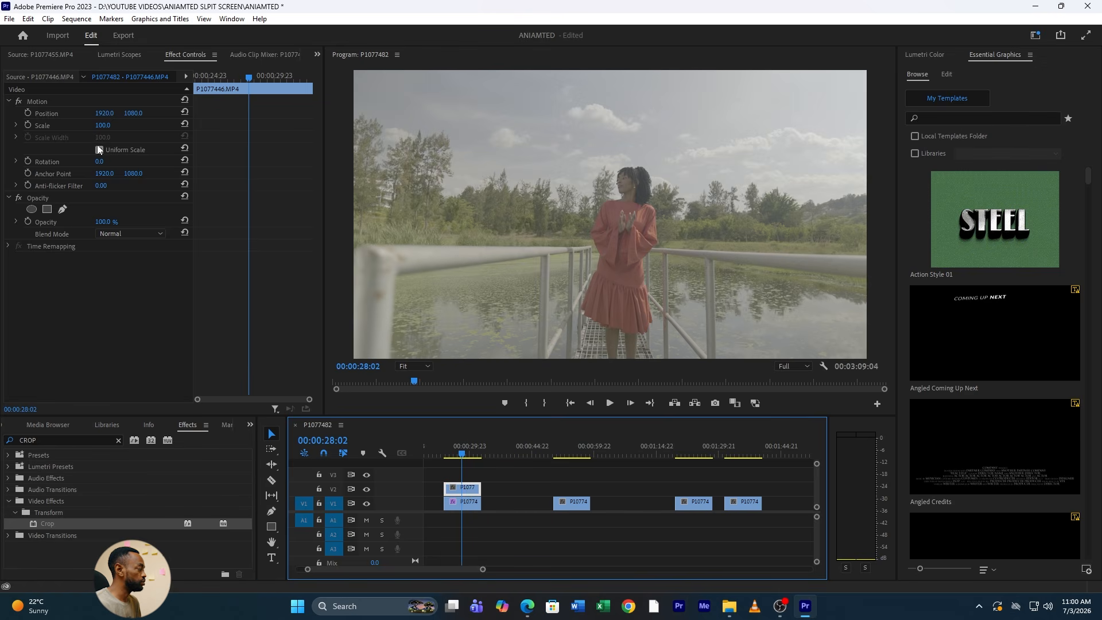
{"action": "double_click", "coordinate": [54, 521]}
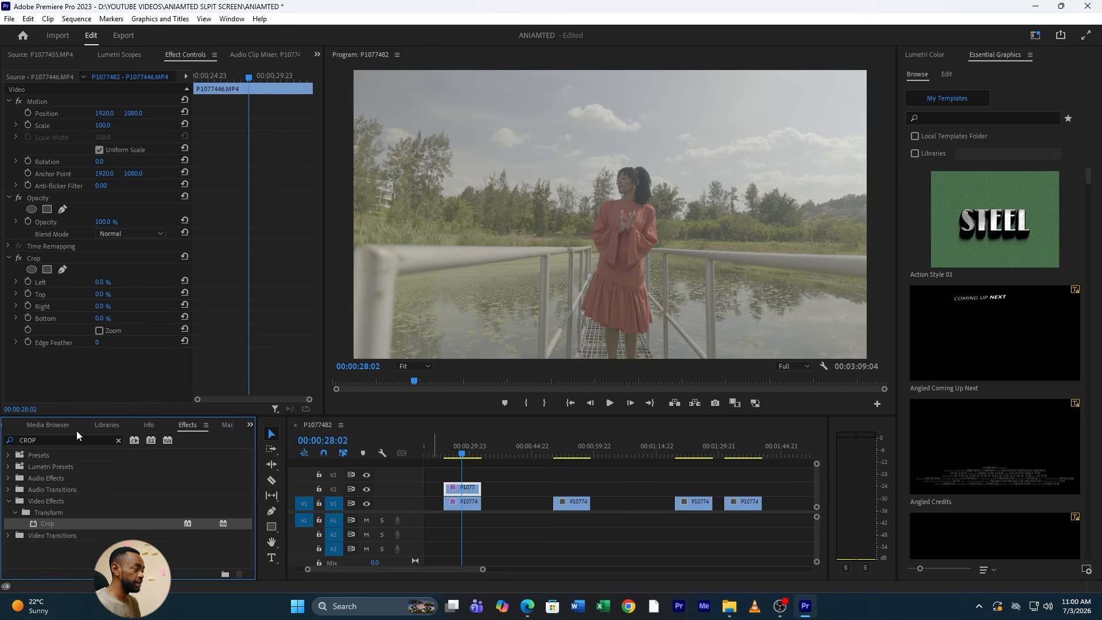
- Crop the red-dress clip 32% on its left and right sides and set its horizontal position to 541
{"action": "left_click", "coordinate": [103, 282]}
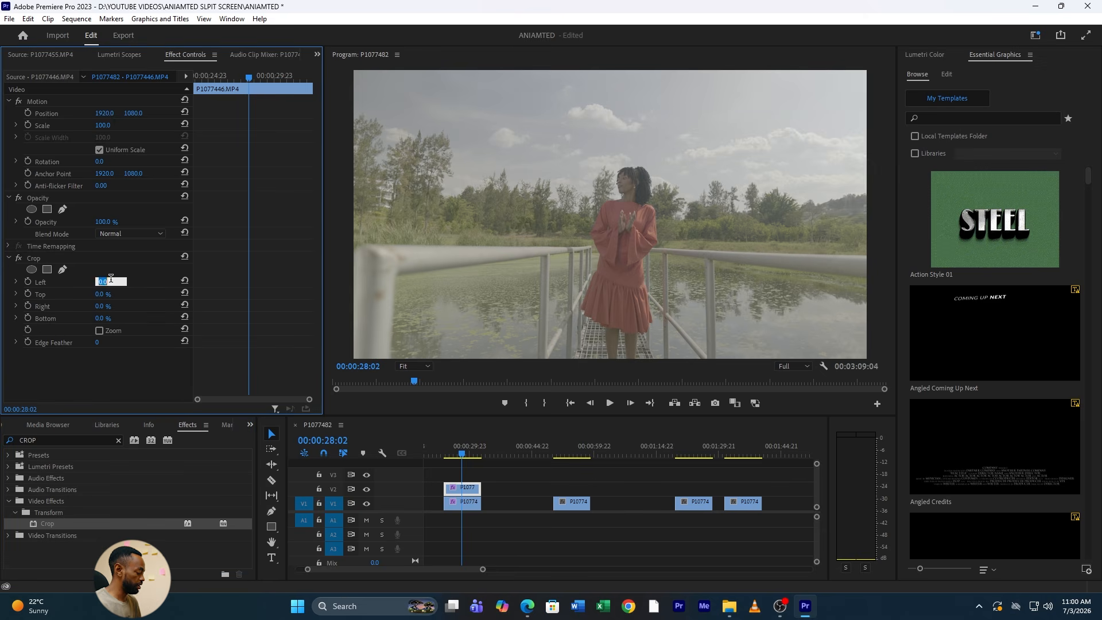
{"action": "type", "text": "32"}
{"action": "key", "text": "Return"}
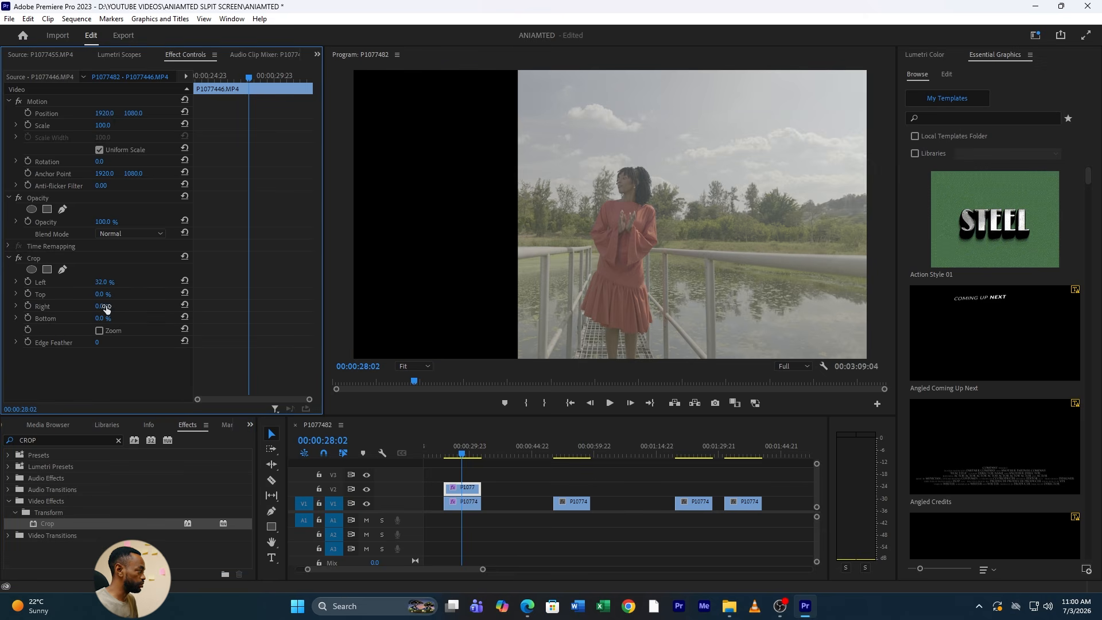
{"action": "left_click", "coordinate": [103, 307]}
{"action": "type", "text": "32"}
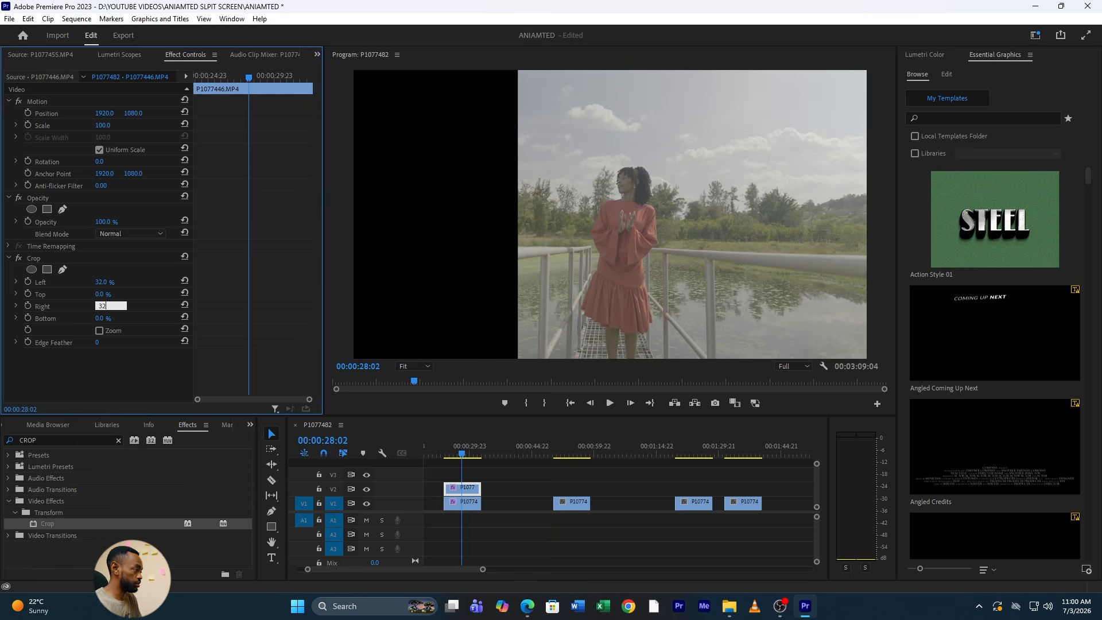
{"action": "key", "text": "Return"}
{"action": "left_click_drag", "start_coordinate": [113, 117], "coordinate": [5, 118]}
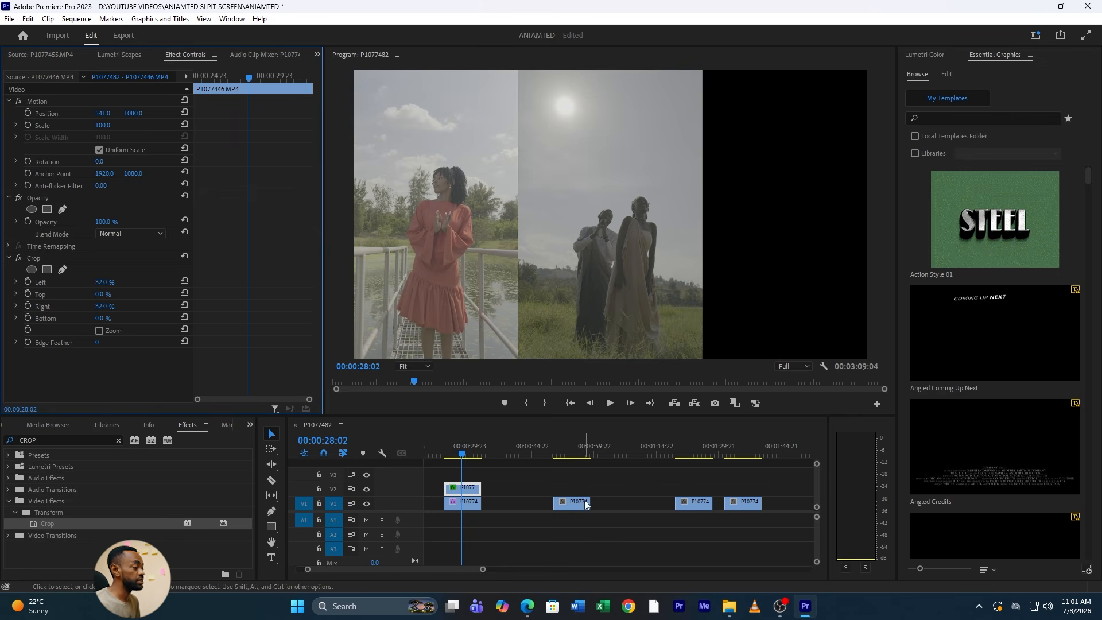
- Stack the black-dress clip P1077447 on V3 above the other two clips and apply the Crop effect to it
{"action": "left_click_drag", "start_coordinate": [585, 499], "coordinate": [467, 485]}
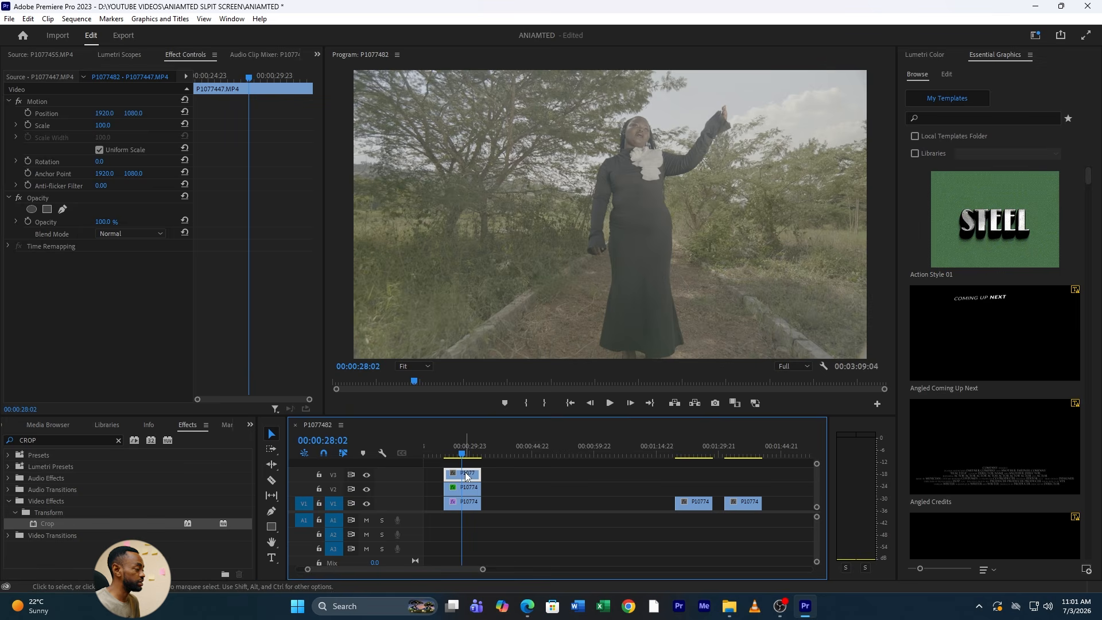
{"action": "left_click_drag", "start_coordinate": [44, 518], "coordinate": [466, 478]}
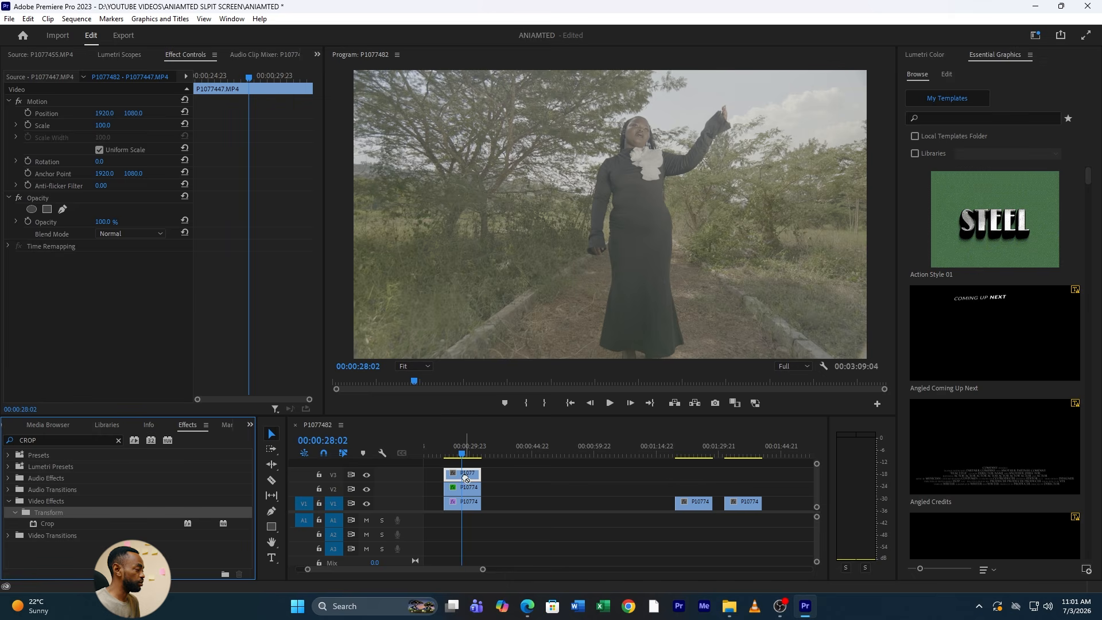
{"action": "left_click", "coordinate": [46, 523]}
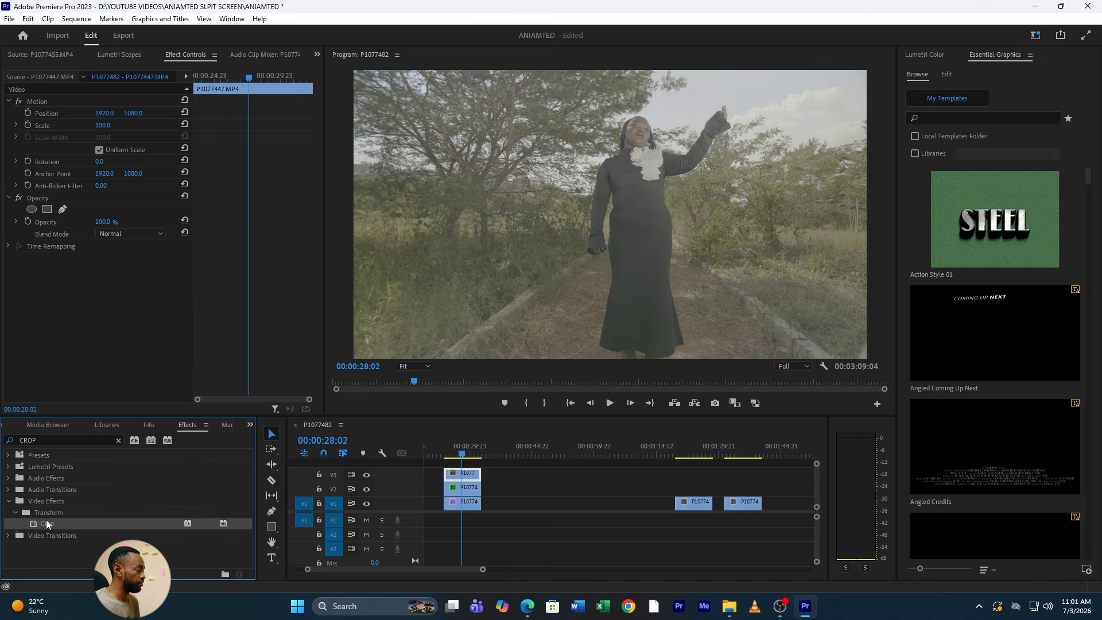
{"action": "left_click_drag", "start_coordinate": [56, 523], "coordinate": [467, 477]}
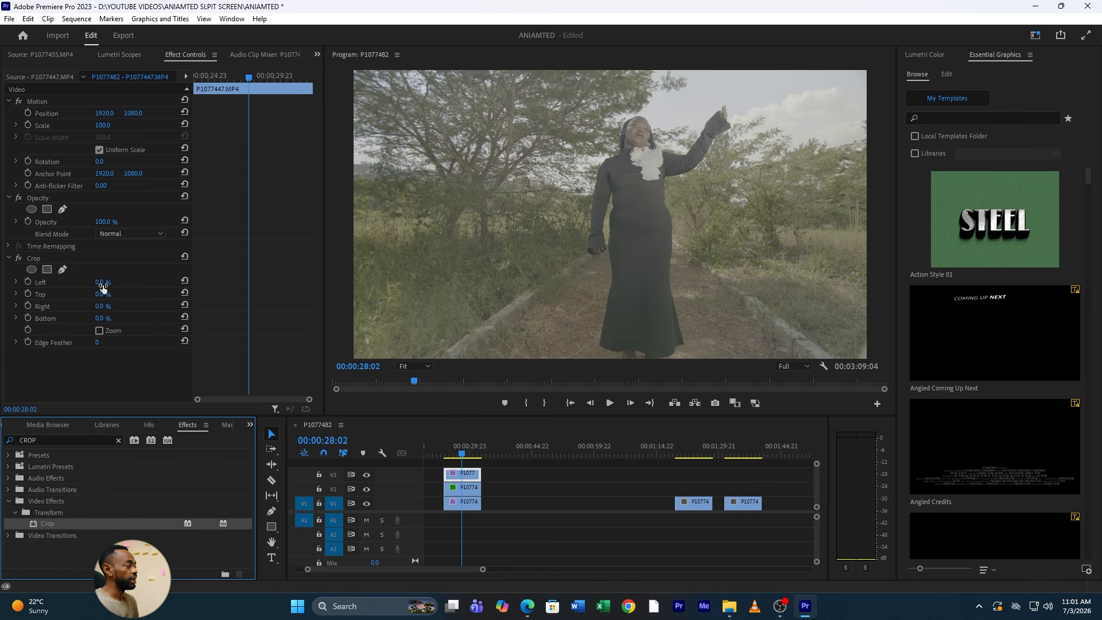
- Crop the black-dress clip 32% on its left and right sides and set its horizontal position to 3063
{"action": "left_click", "coordinate": [105, 281]}
{"action": "type", "text": "32"}
{"action": "key", "text": "Return"}
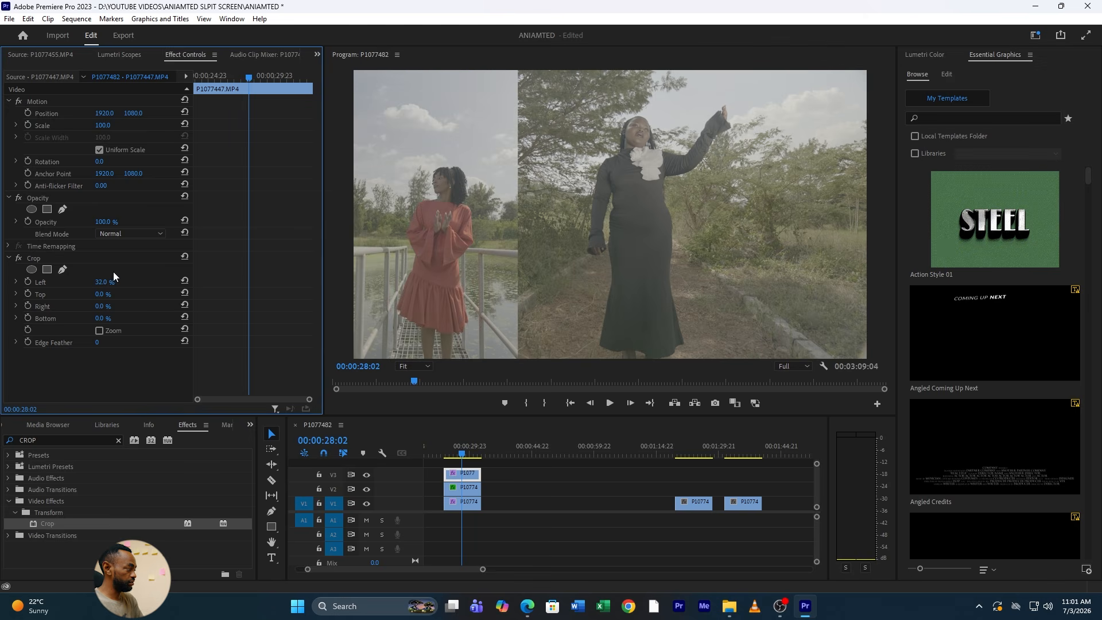
{"action": "left_click", "coordinate": [101, 306]}
{"action": "type", "text": "32"}
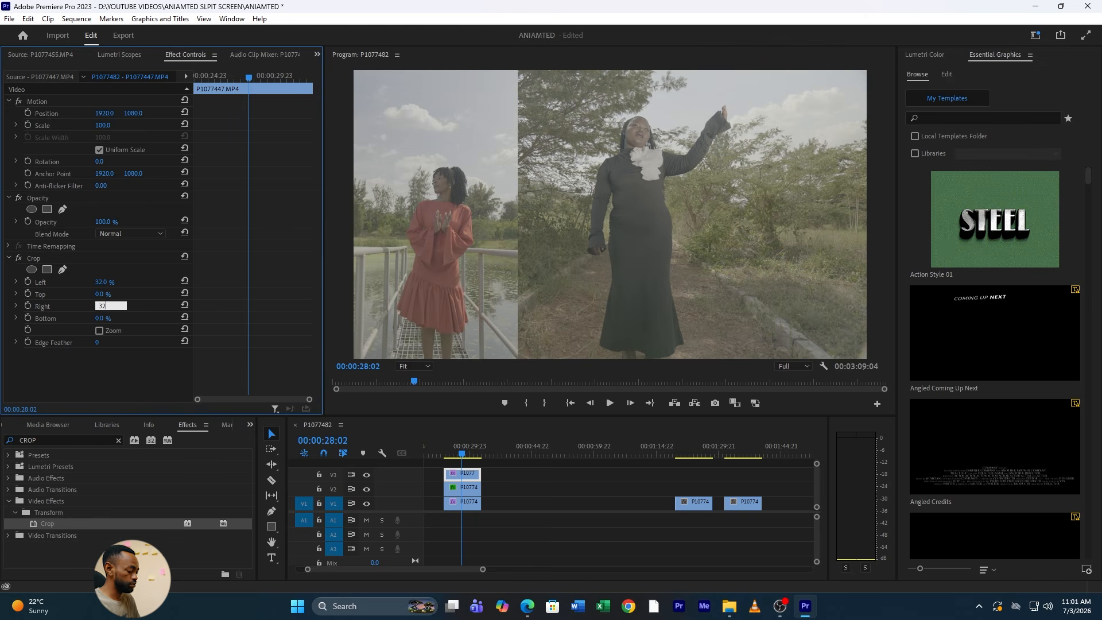
{"action": "key", "text": "Return"}
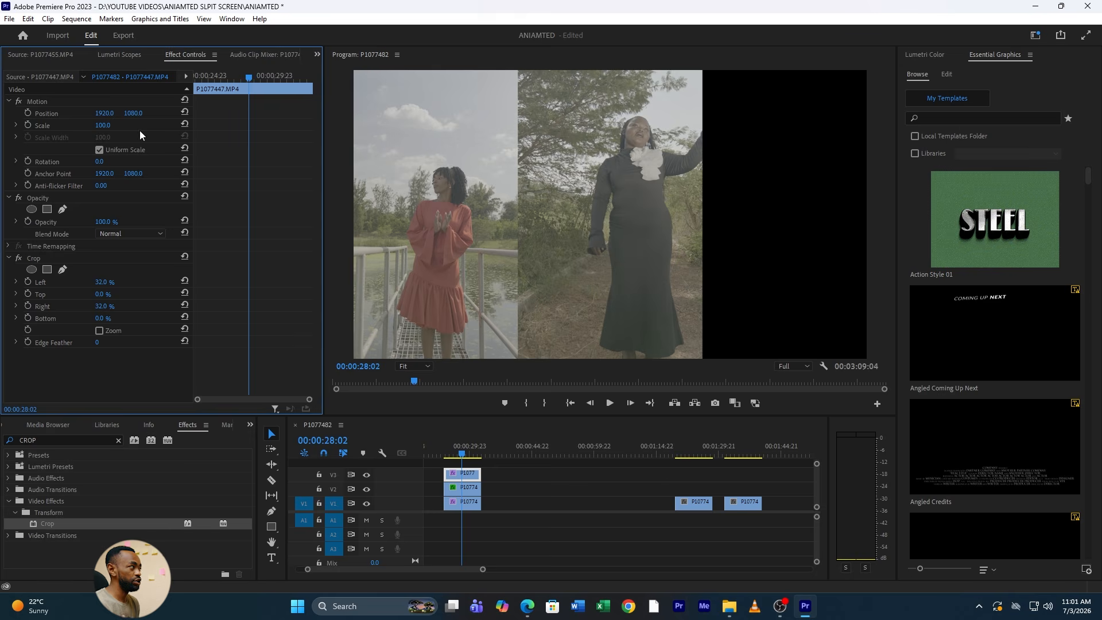
{"action": "left_click_drag", "start_coordinate": [103, 118], "coordinate": [108, 113]}
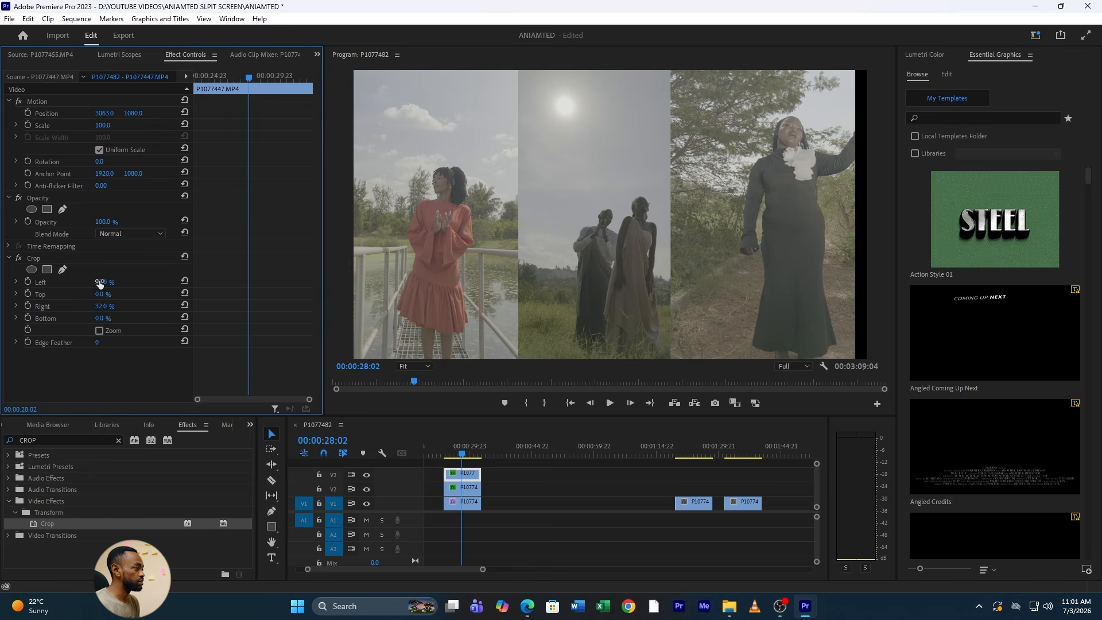
- Set the black-dress clip's crop to 40% left and 24% right, its horizontal position to 2995, and play back the split screen
{"action": "left_click_drag", "start_coordinate": [100, 284], "coordinate": [103, 307]}
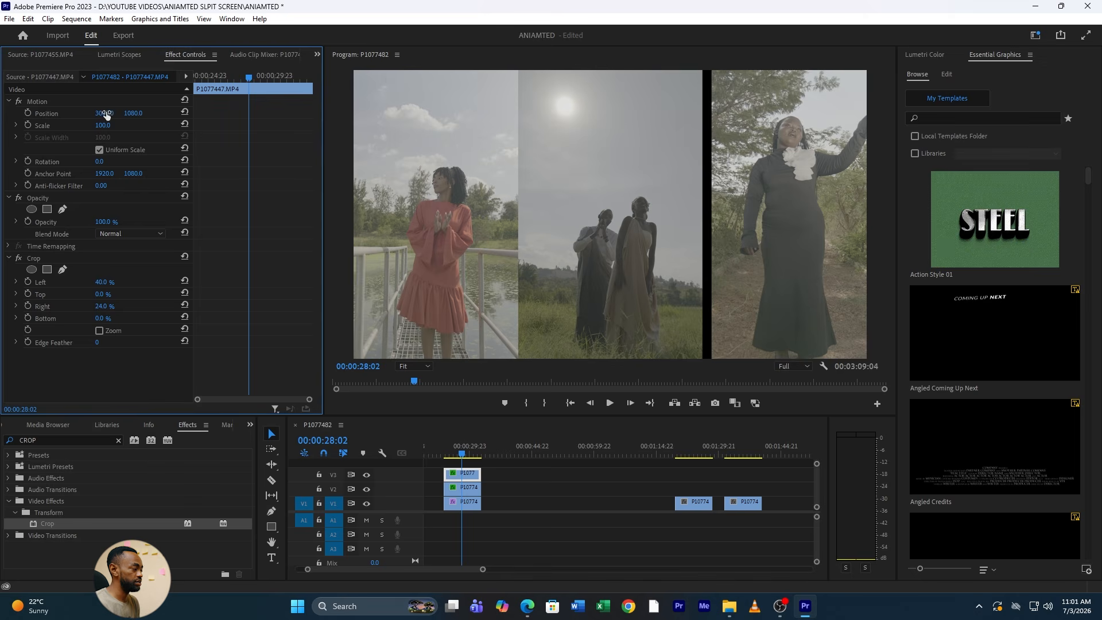
{"action": "left_click_drag", "start_coordinate": [106, 114], "coordinate": [94, 115]}
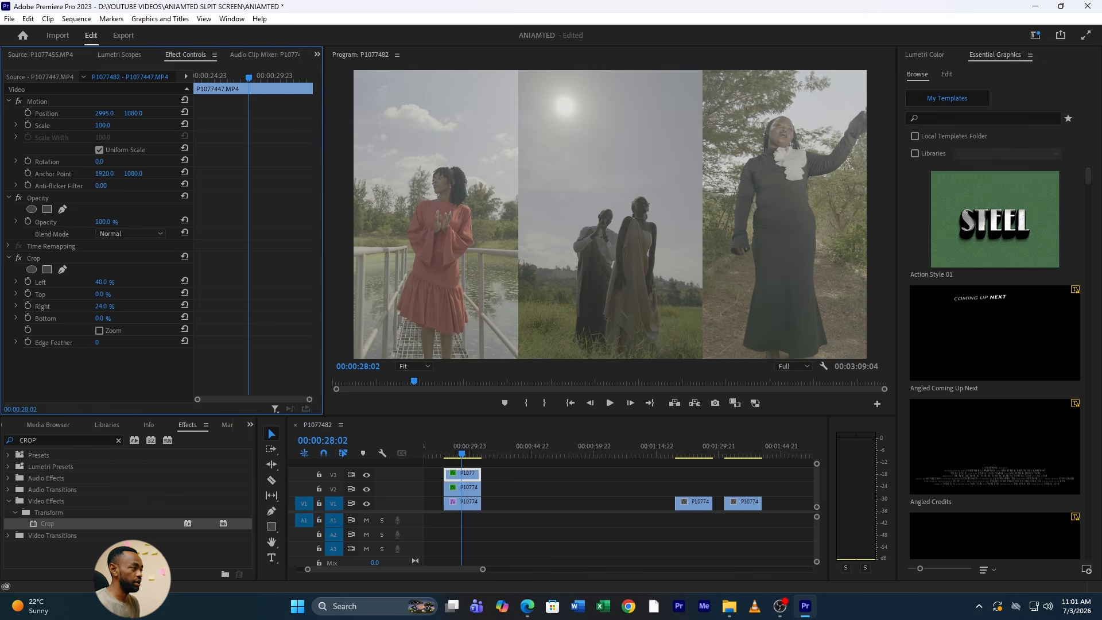
{"action": "left_click_drag", "start_coordinate": [462, 454], "coordinate": [445, 457]}
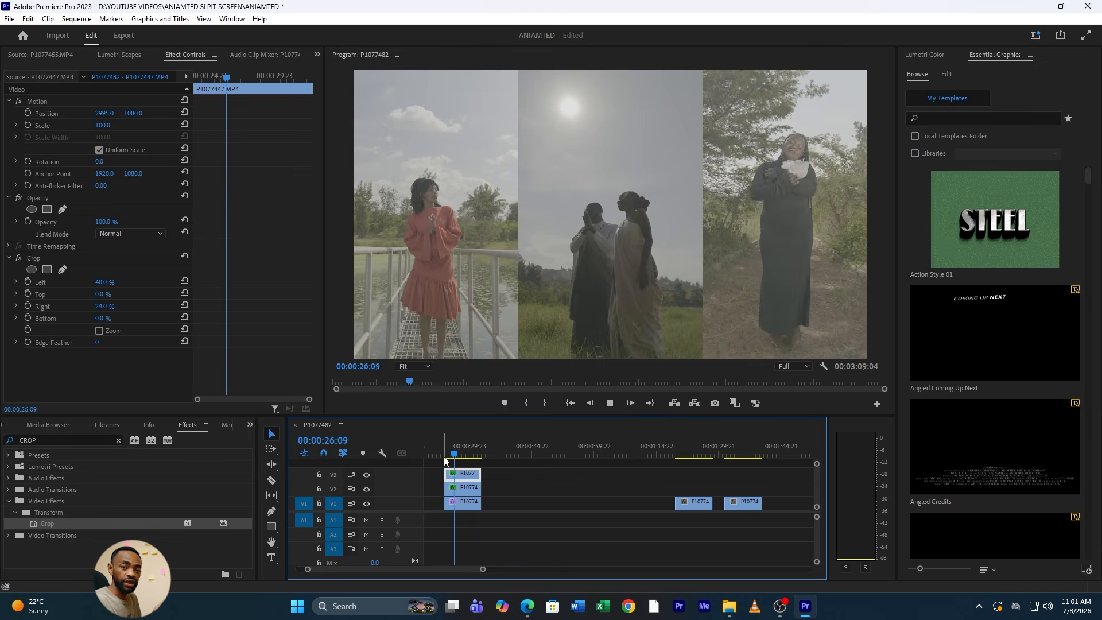
{"action": "key", "text": "space"}
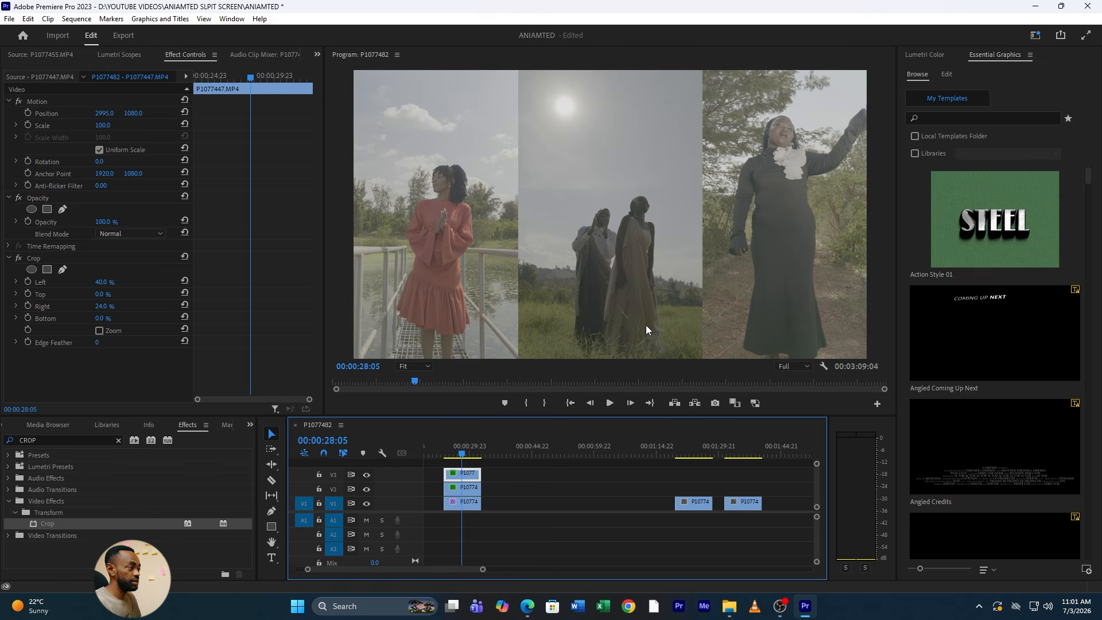
- Examine clips P1077482 and P1077481 on V1 and compare them with the stacked three-way split screen
{"action": "left_click", "coordinate": [684, 447]}
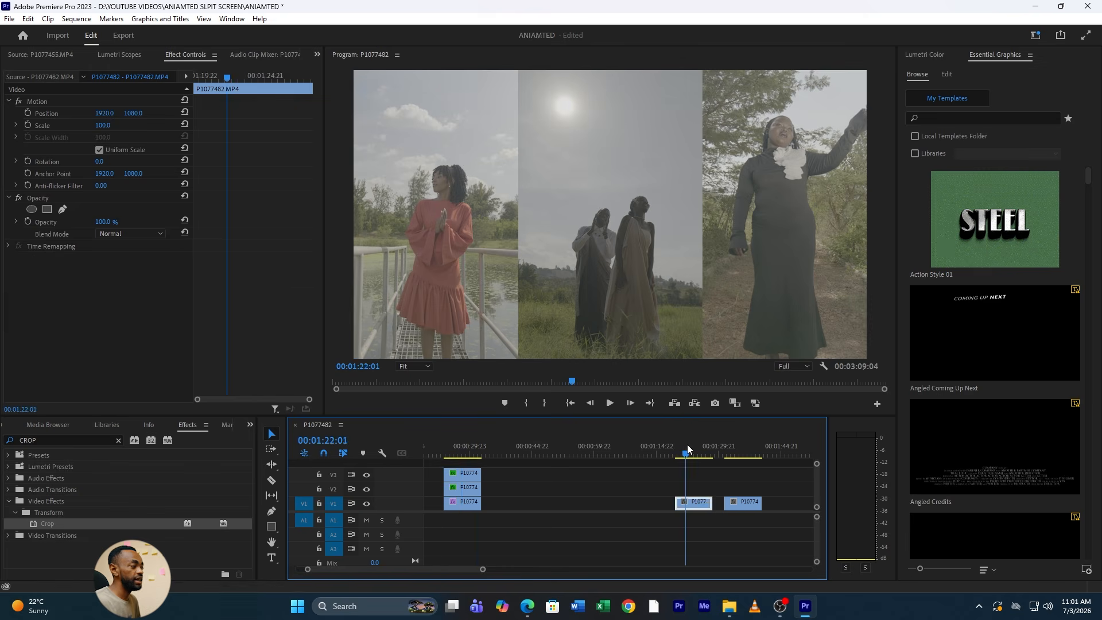
{"action": "left_click_drag", "start_coordinate": [451, 567], "coordinate": [468, 567]}
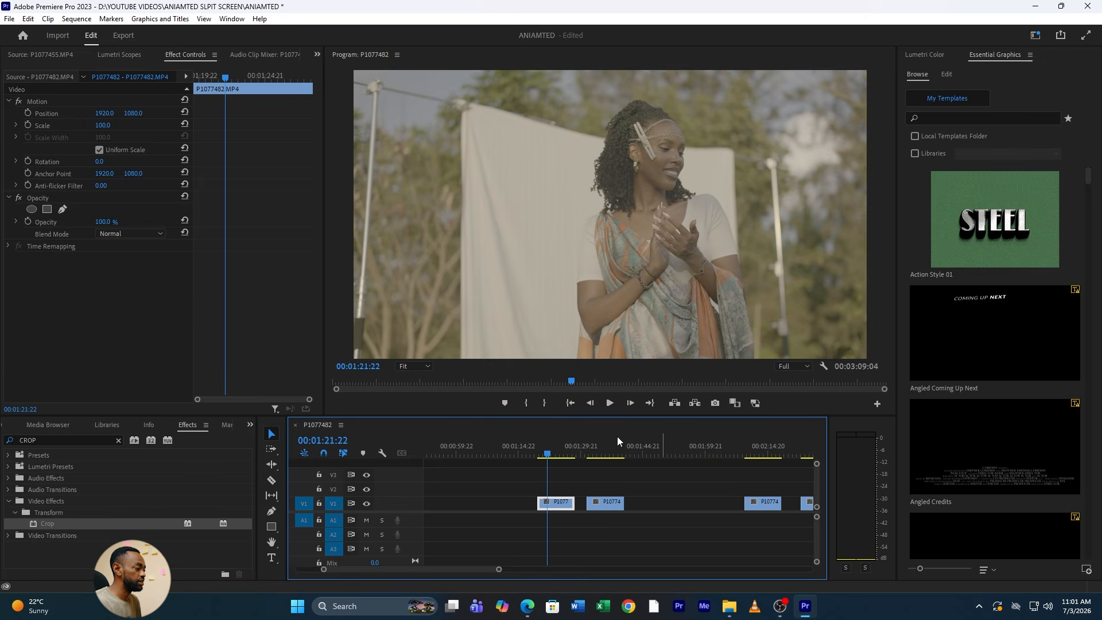
{"action": "left_click", "coordinate": [606, 451]}
{"action": "left_click", "coordinate": [558, 443]}
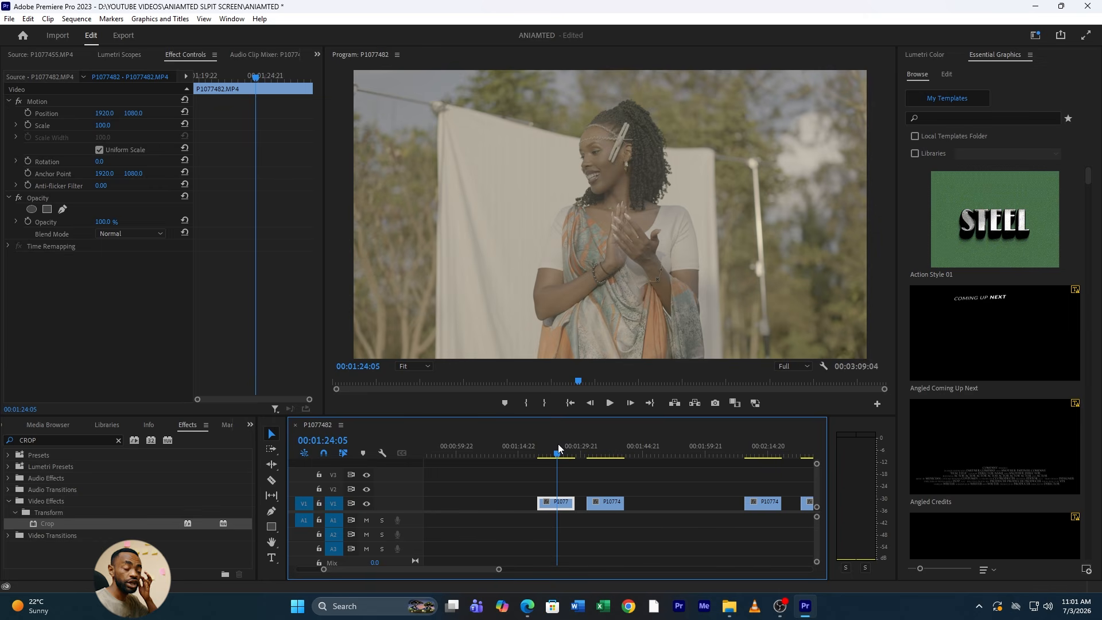
{"action": "left_click_drag", "start_coordinate": [479, 569], "coordinate": [460, 569]}
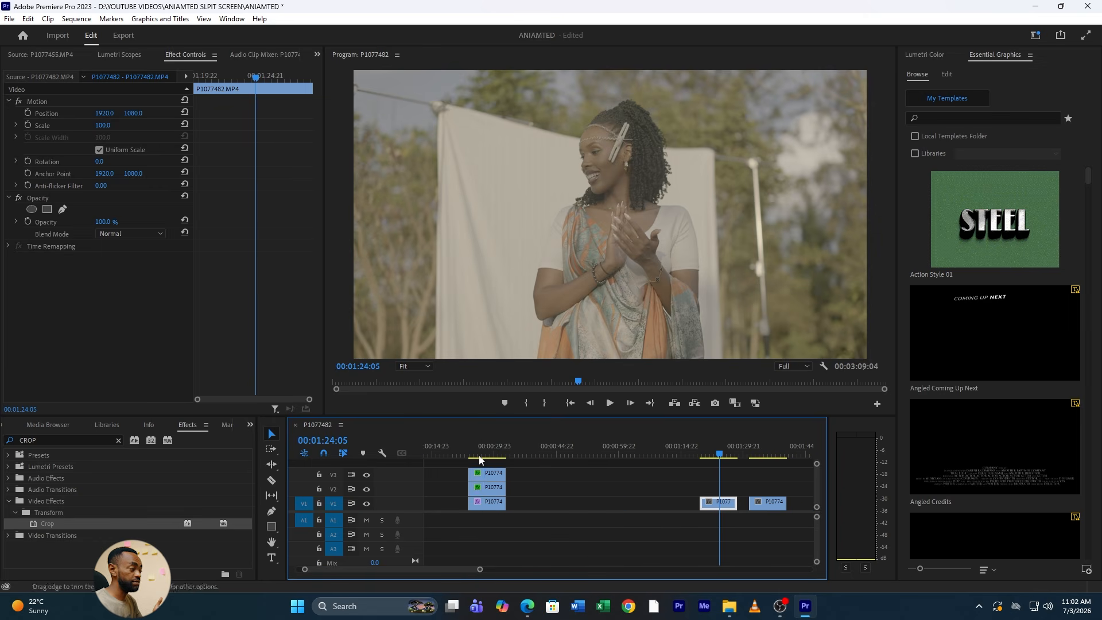
{"action": "left_click", "coordinate": [484, 447]}
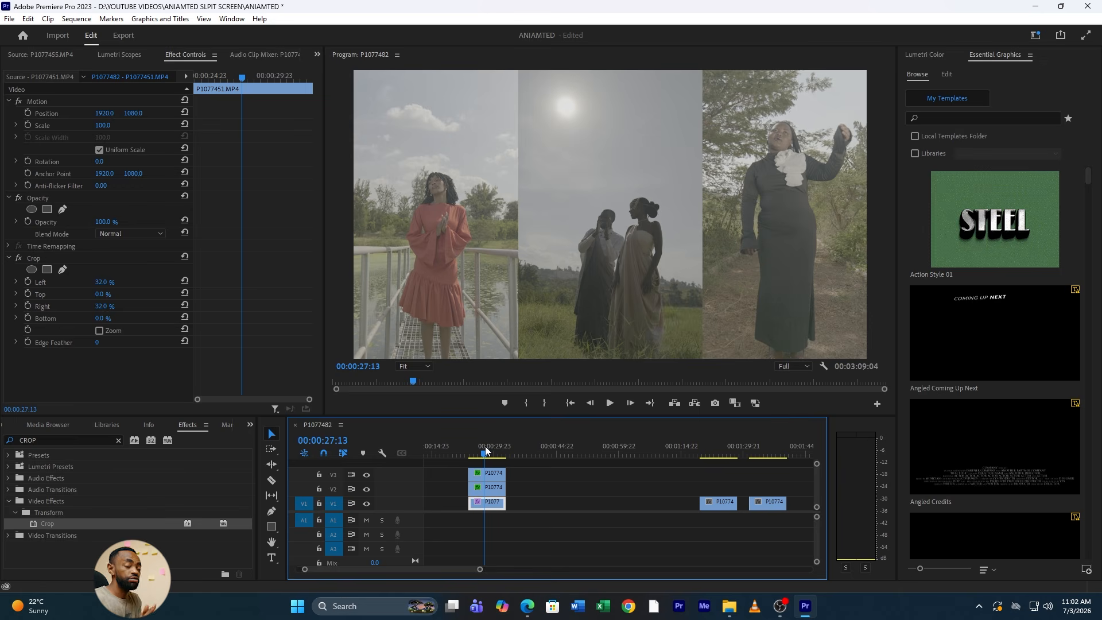
{"action": "left_click", "coordinate": [718, 452]}
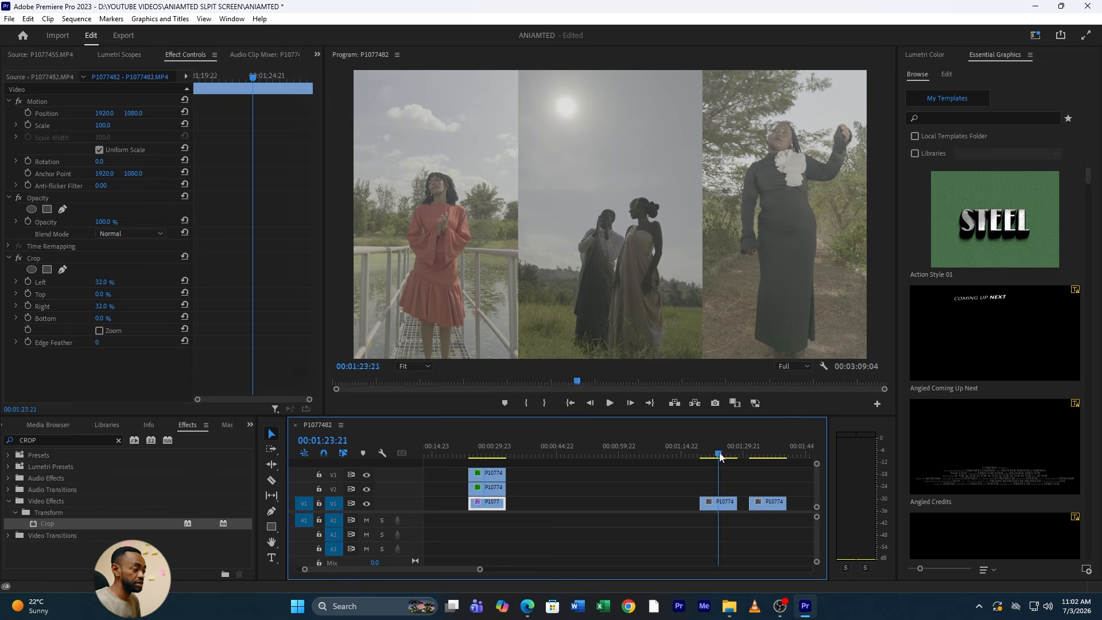
{"action": "left_click_drag", "start_coordinate": [454, 567], "coordinate": [462, 569]}
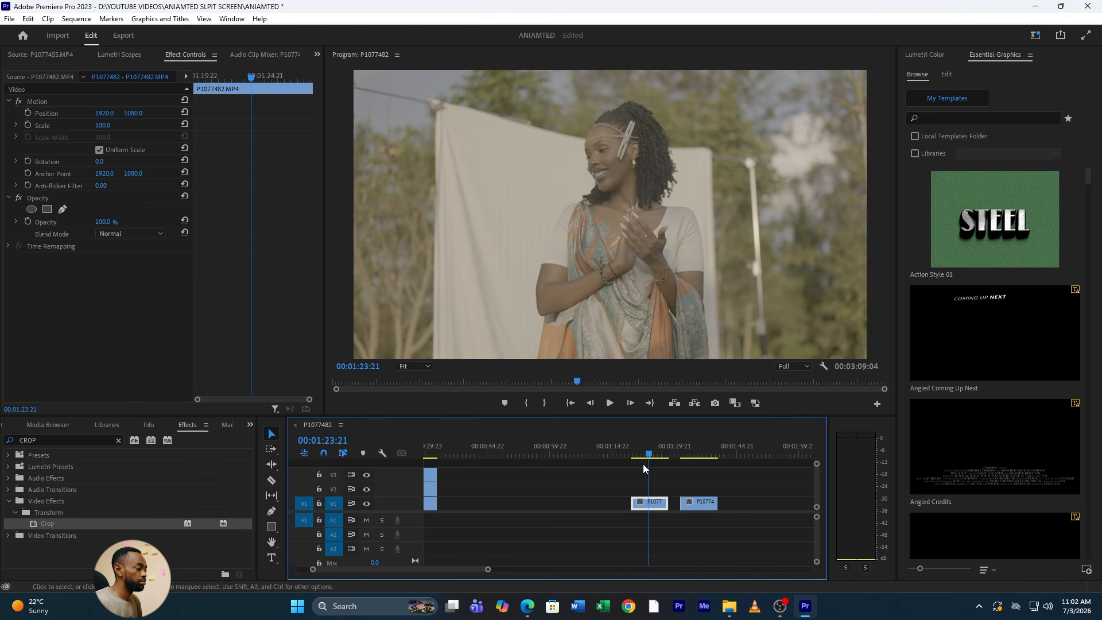
{"action": "left_click", "coordinate": [691, 455]}
{"action": "left_click_drag", "start_coordinate": [693, 456], "coordinate": [683, 457]}
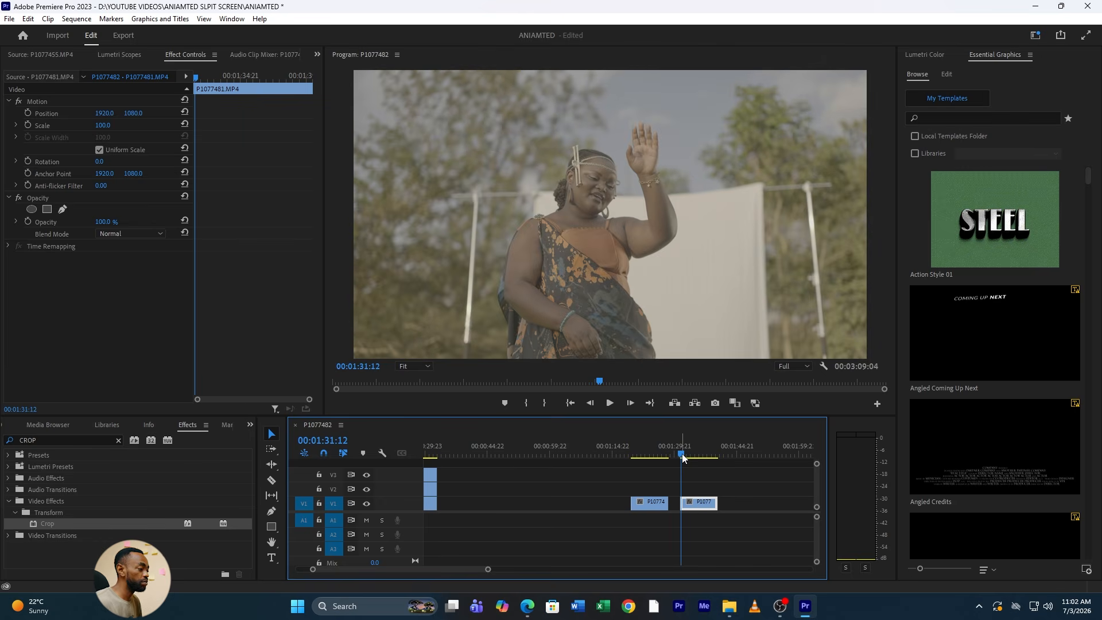
- Stack clip P1077481 on V2 directly above clip P1077482 and apply the Crop effect to it
{"action": "left_click_drag", "start_coordinate": [705, 511], "coordinate": [655, 492]}
{"action": "left_click", "coordinate": [649, 446]}
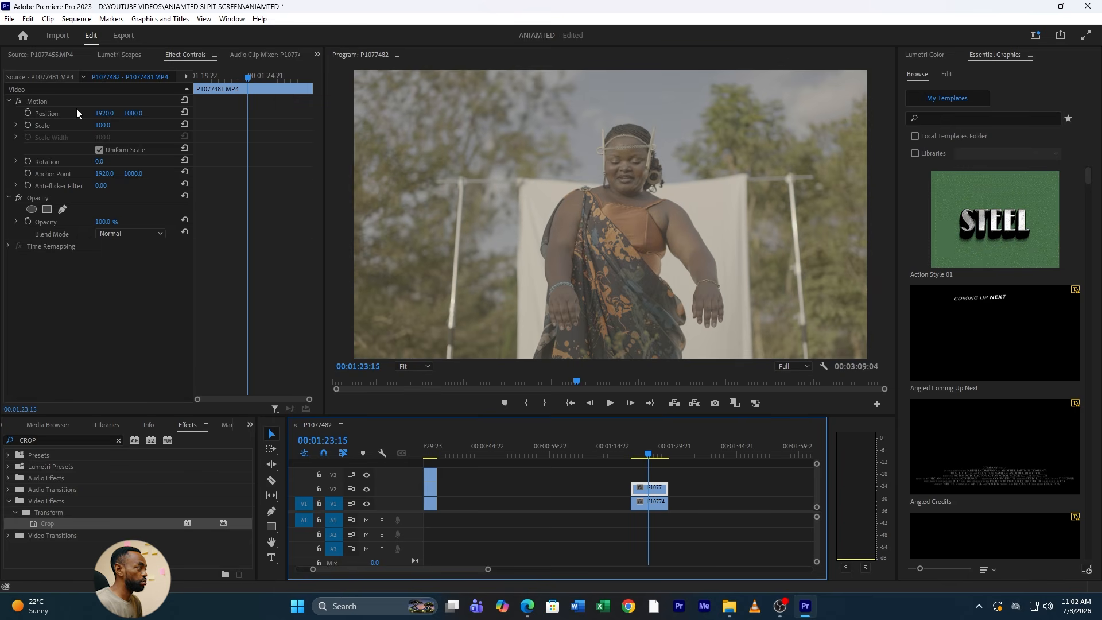
{"action": "left_click_drag", "start_coordinate": [138, 114], "coordinate": [115, 114]}
{"action": "key", "text": "ctrl+z"}
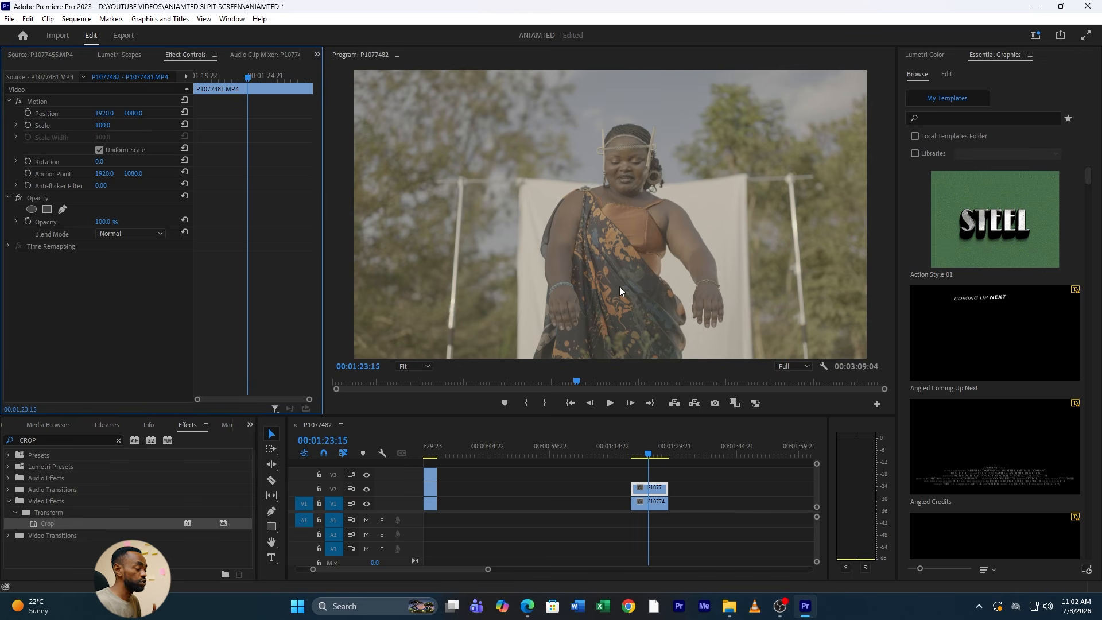
{"action": "left_click_drag", "start_coordinate": [57, 524], "coordinate": [649, 488]}
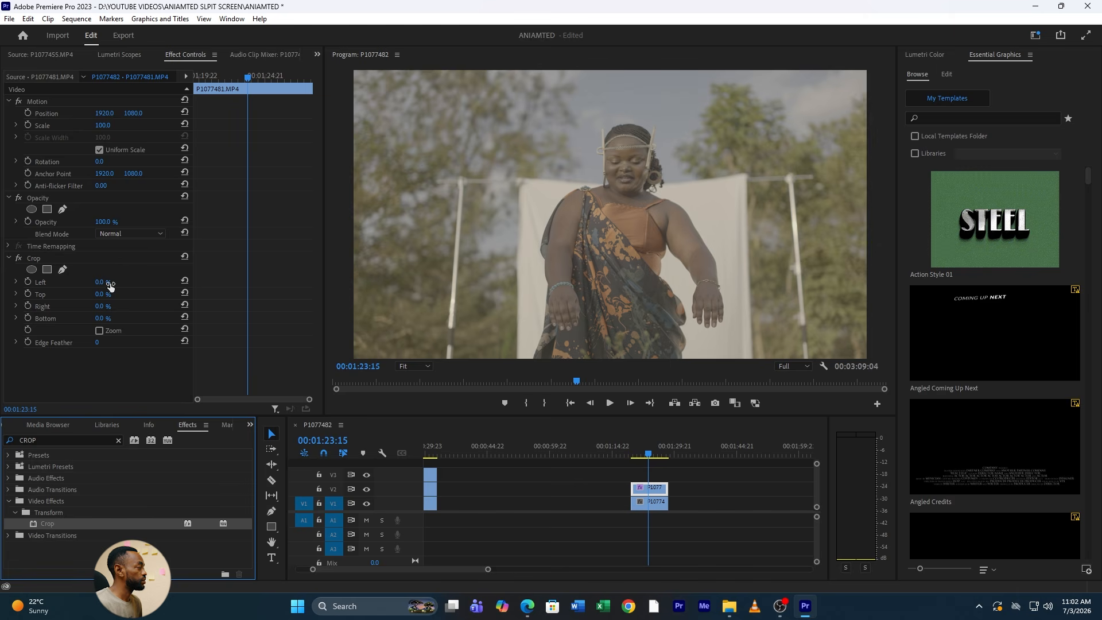
- Crop clip P1077481 16% at its top and 28% at its bottom, and set its vertical position to 732
{"action": "left_click", "coordinate": [104, 295]}
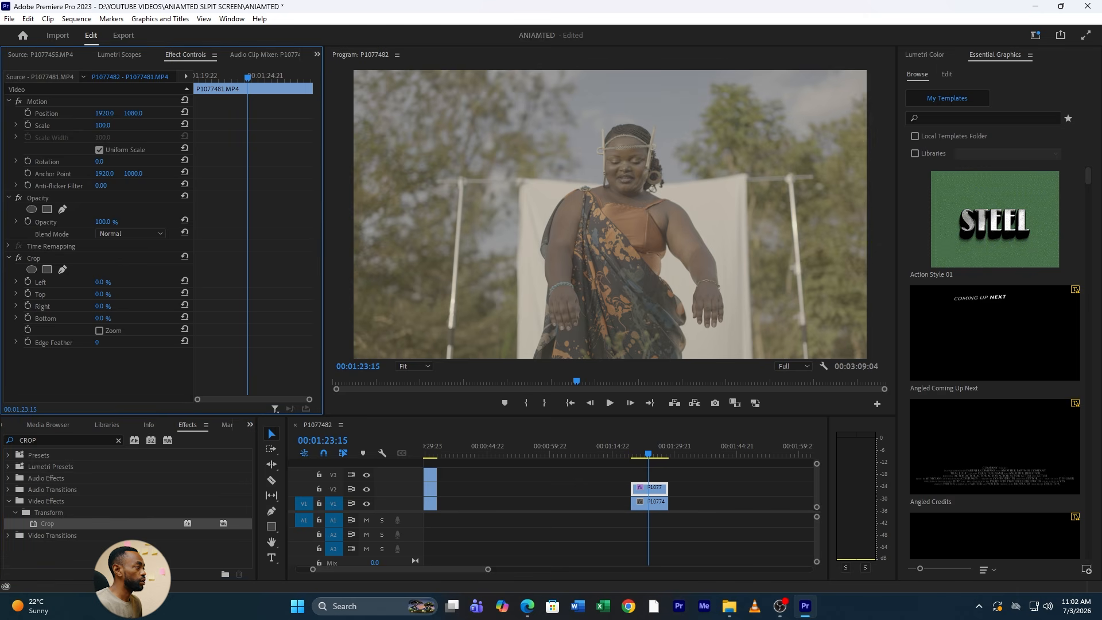
{"action": "left_click_drag", "start_coordinate": [103, 294], "coordinate": [116, 294]}
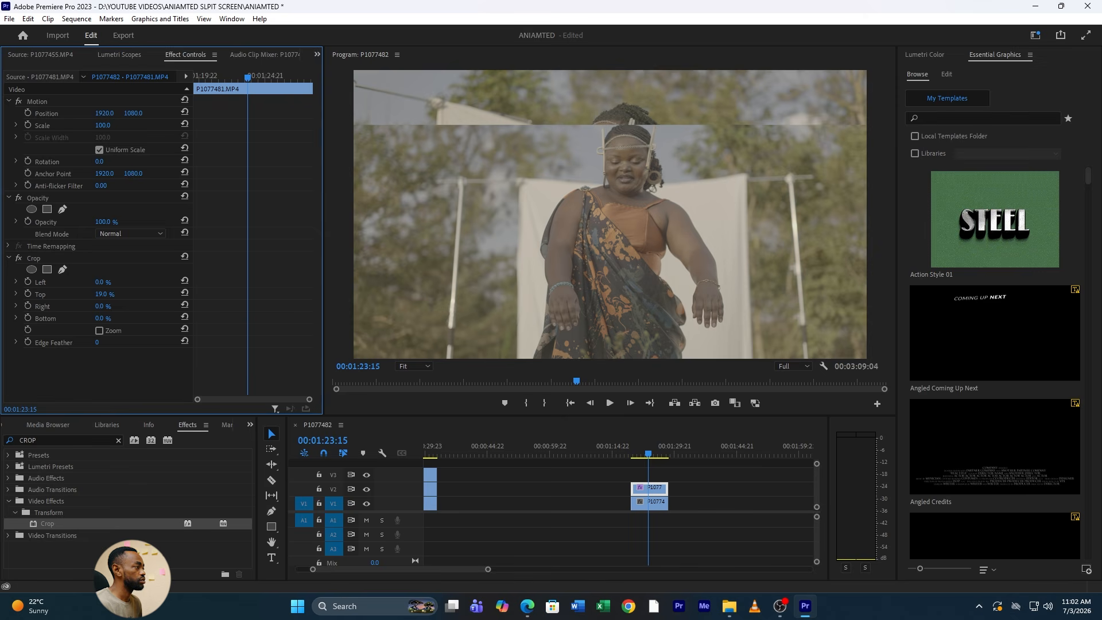
{"action": "left_click_drag", "start_coordinate": [115, 294], "coordinate": [114, 294]}
{"action": "left_click_drag", "start_coordinate": [141, 111], "coordinate": [59, 112]}
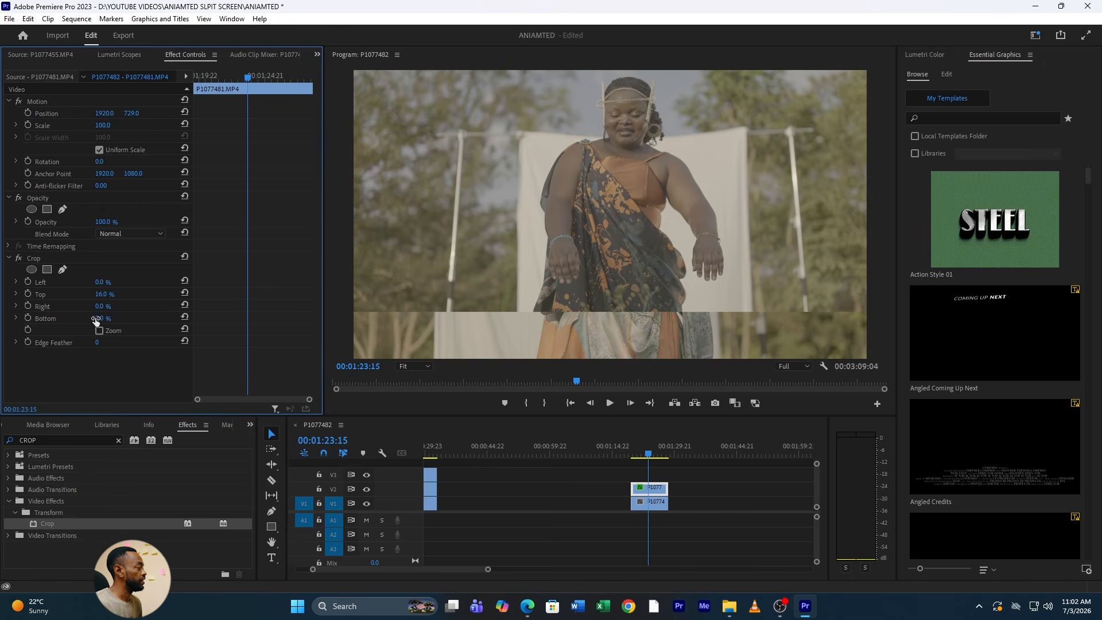
{"action": "left_click_drag", "start_coordinate": [101, 319], "coordinate": [116, 319]}
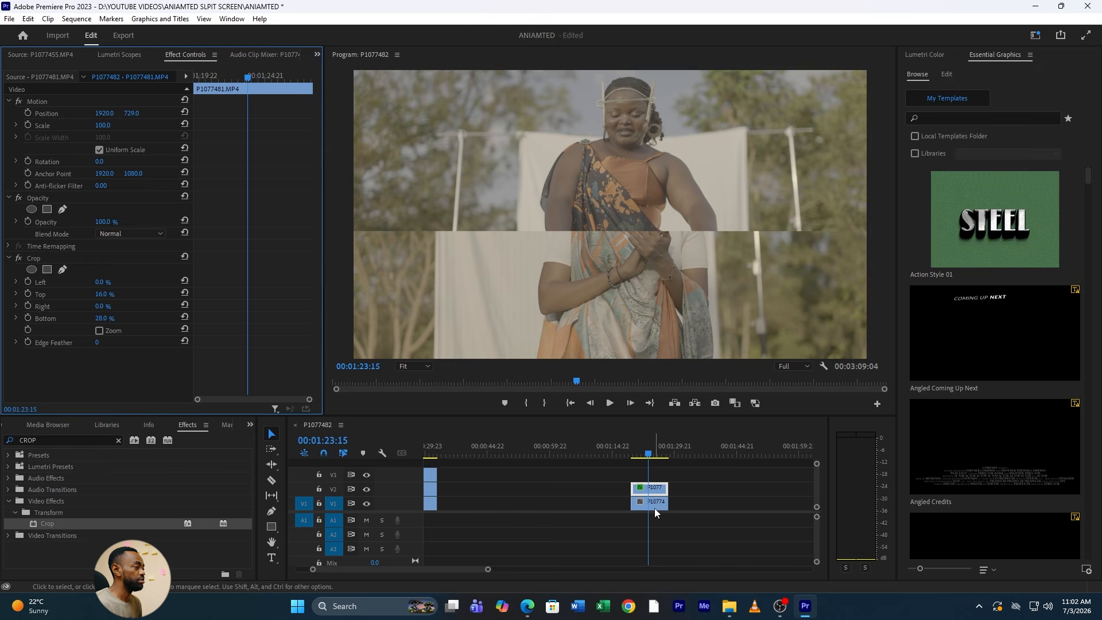
{"action": "mouse_move", "coordinate": [134, 115]}
{"action": "left_mouse_down"}
{"action": "mouse_move", "coordinate": [118, 115]}
{"action": "mouse_move", "coordinate": [141, 114]}
{"action": "left_mouse_up"}
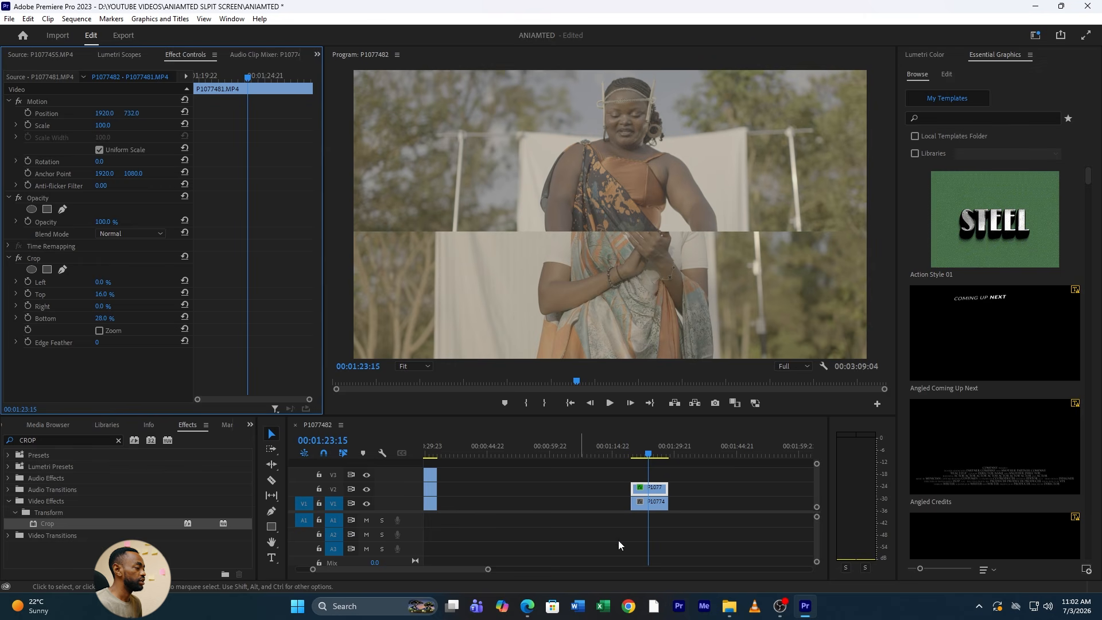
- Set the vertical position of clip P1077482 on V1 to 2037 and apply the Crop effect to it
{"action": "left_click", "coordinate": [653, 507]}
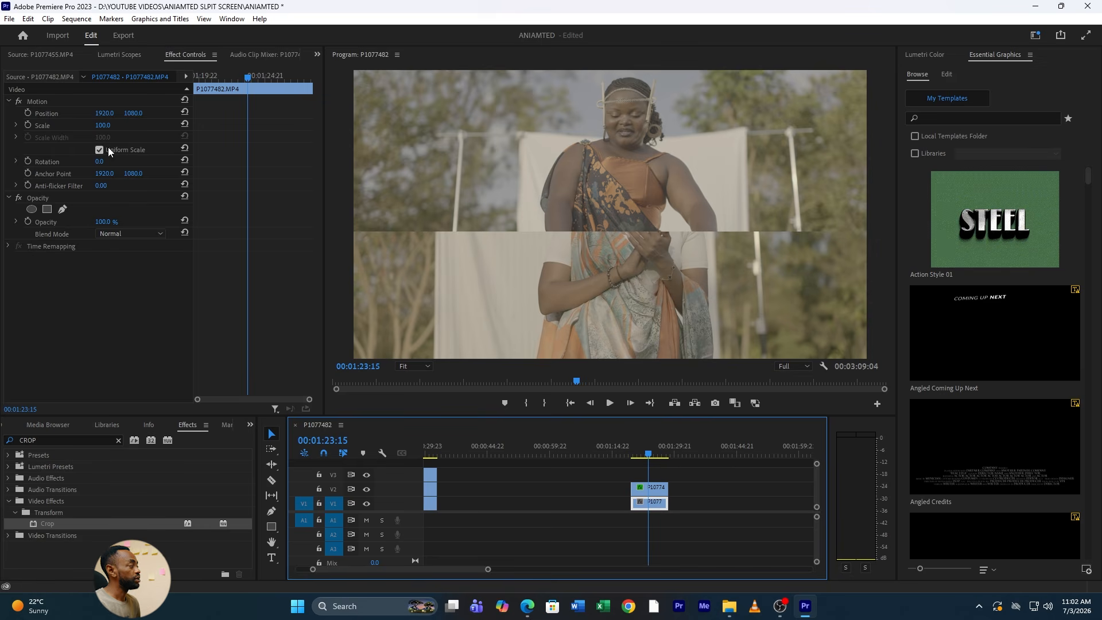
{"action": "left_click_drag", "start_coordinate": [136, 114], "coordinate": [228, 114]}
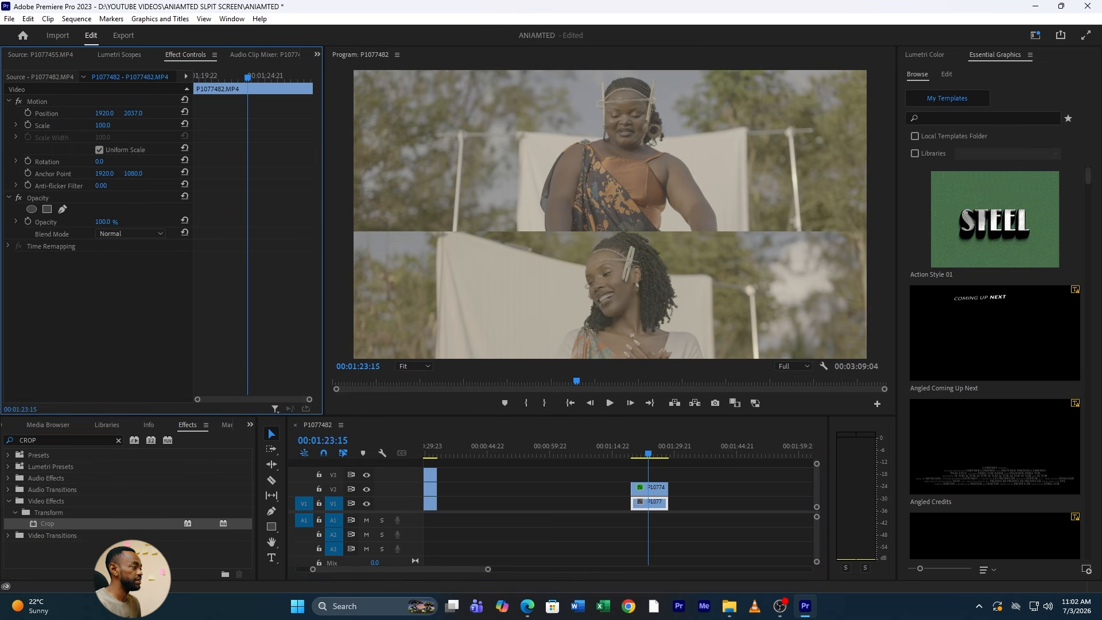
{"action": "left_click_drag", "start_coordinate": [63, 525], "coordinate": [656, 505]}
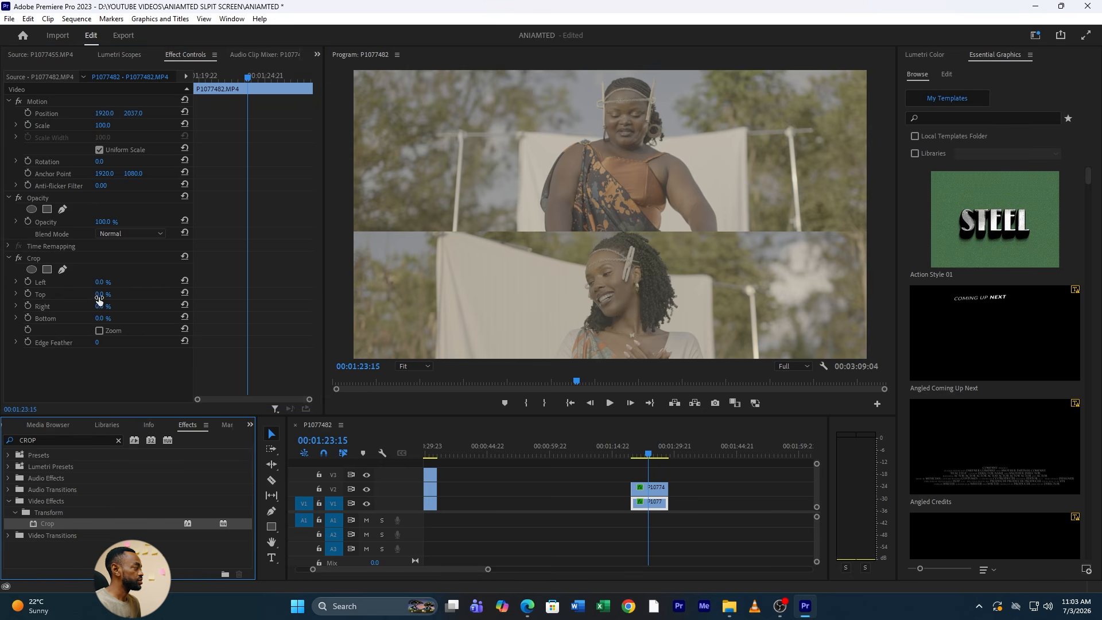
- Crop clip P1077482 11% at its top and 44% at its bottom
{"action": "left_click_drag", "start_coordinate": [99, 297], "coordinate": [121, 318]}
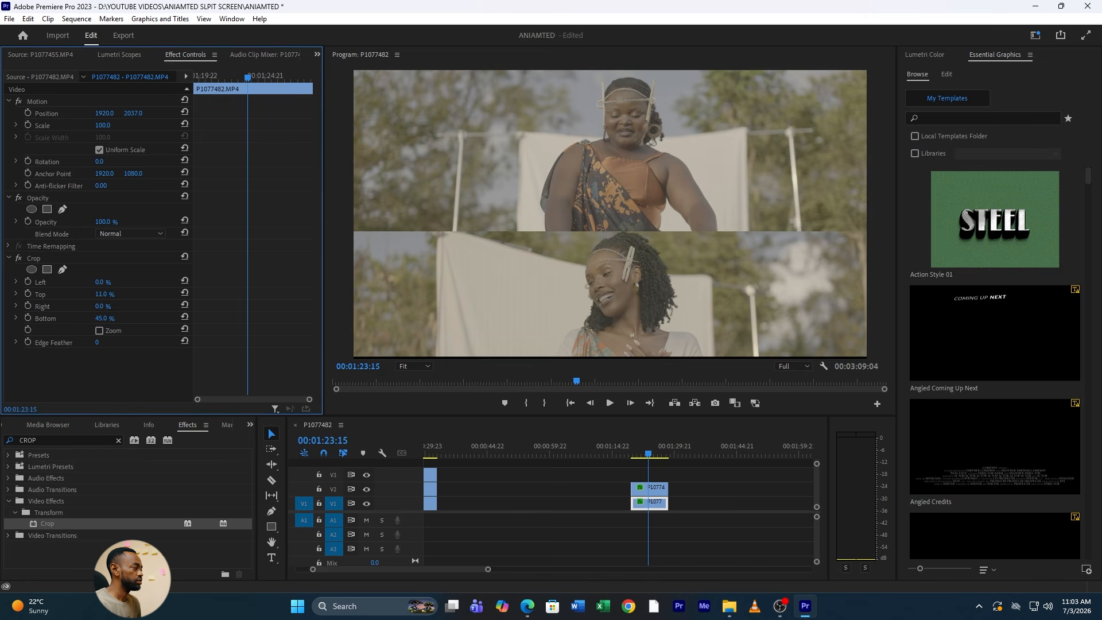
{"action": "left_click", "coordinate": [110, 318]}
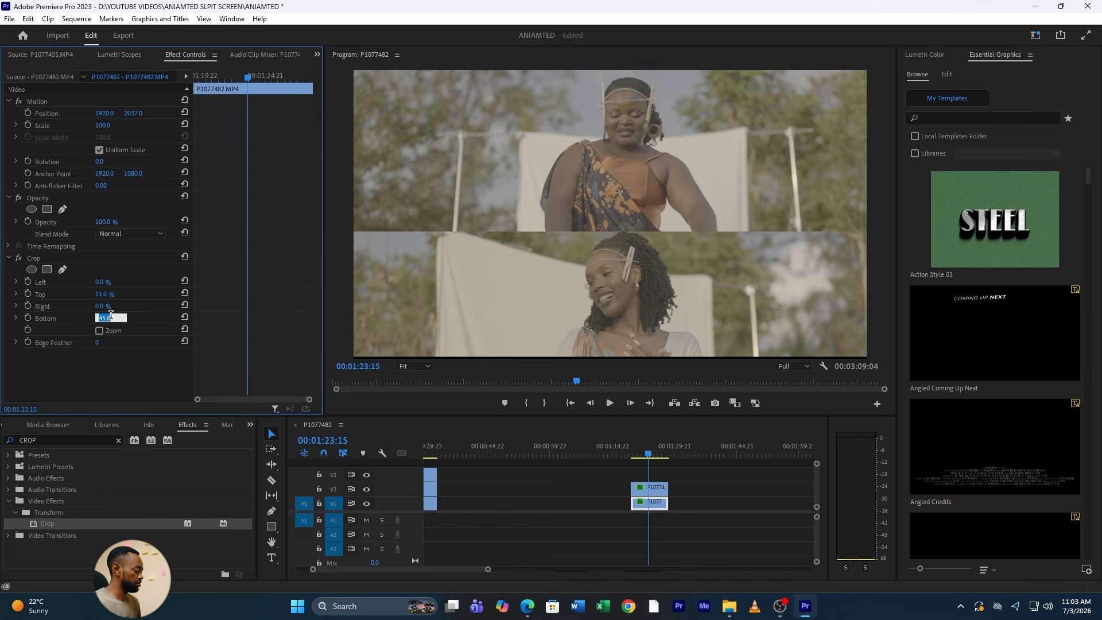
{"action": "type", "text": "44"}
{"action": "key", "text": "Return"}
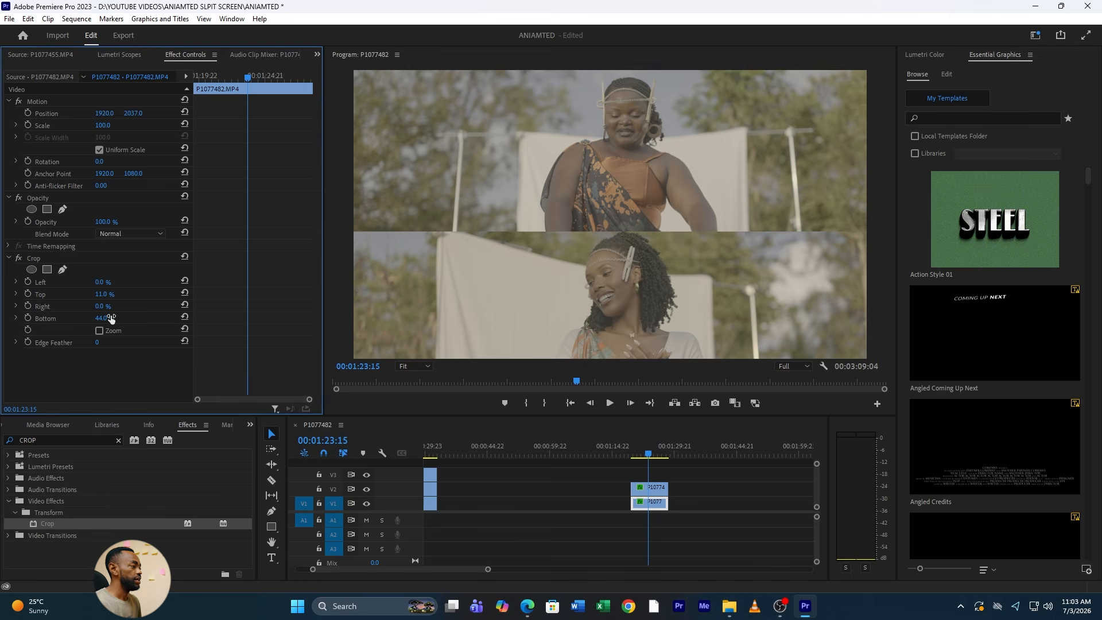
- Check the remaining uncropped clips on V1 and apply the Crop effect to the first of them, P1077455
{"action": "left_click_drag", "start_coordinate": [488, 569], "coordinate": [603, 569]}
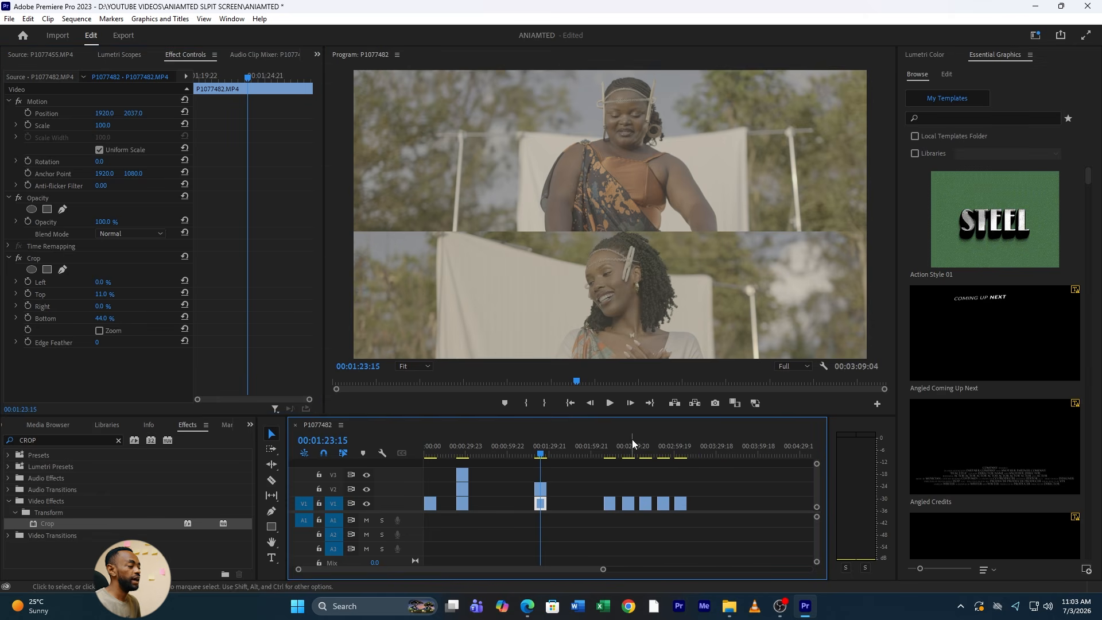
{"action": "left_click_drag", "start_coordinate": [621, 457], "coordinate": [630, 456]}
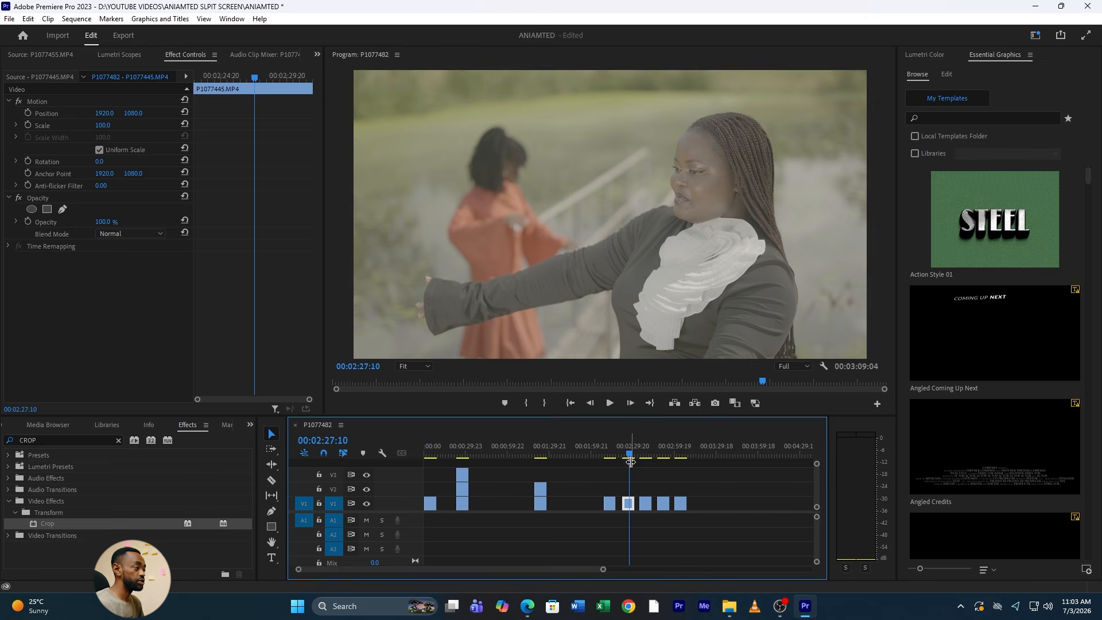
{"action": "left_click", "coordinate": [648, 452]}
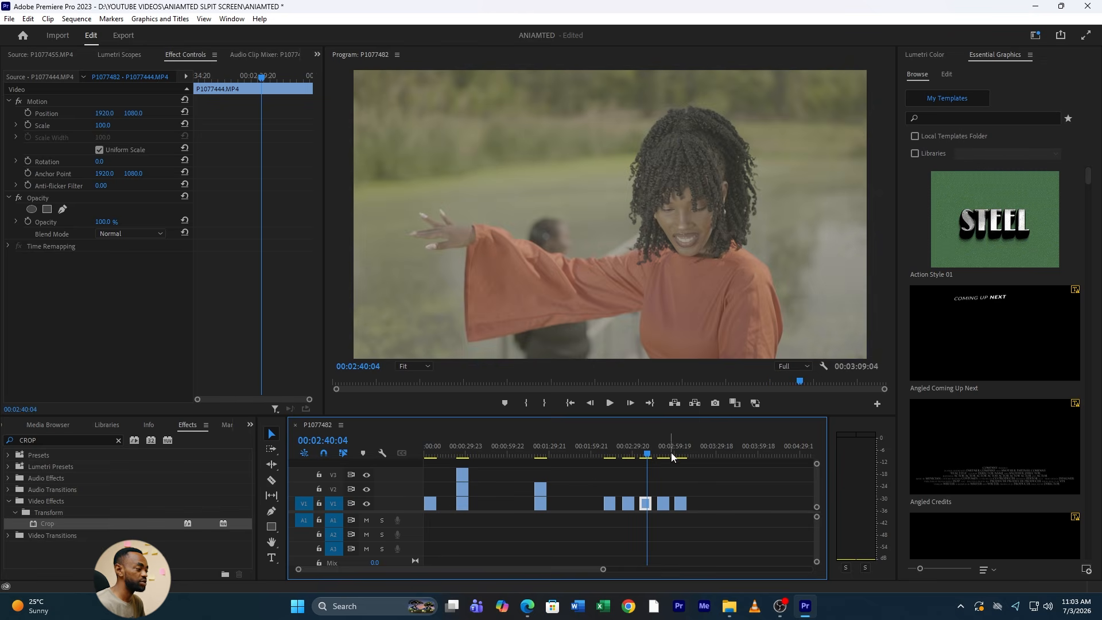
{"action": "left_click", "coordinate": [613, 454]}
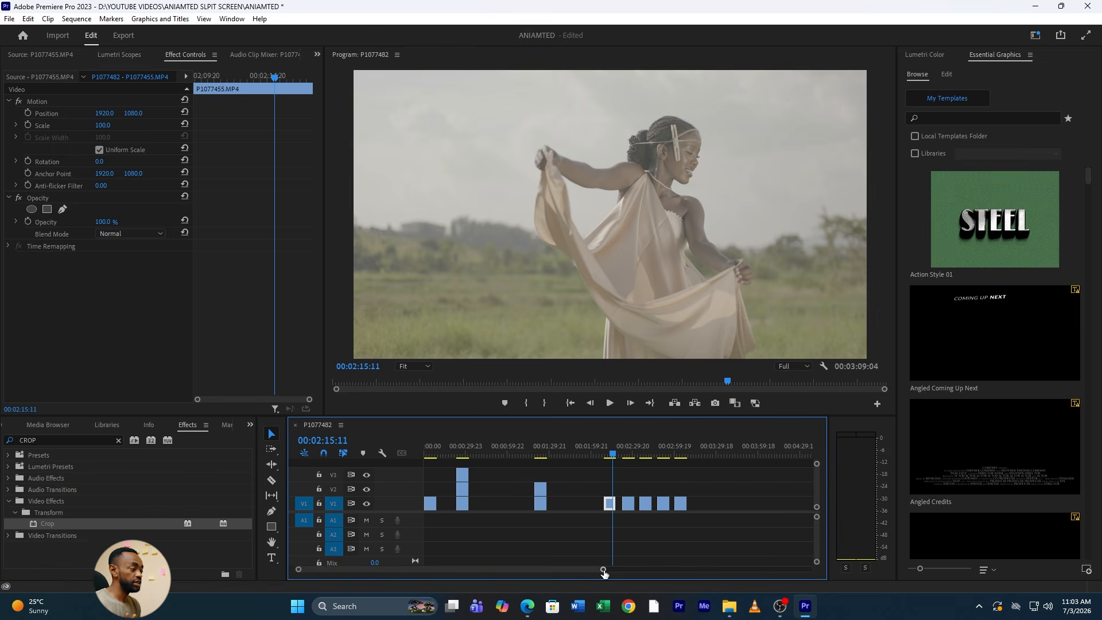
{"action": "left_click_drag", "start_coordinate": [603, 570], "coordinate": [576, 569]}
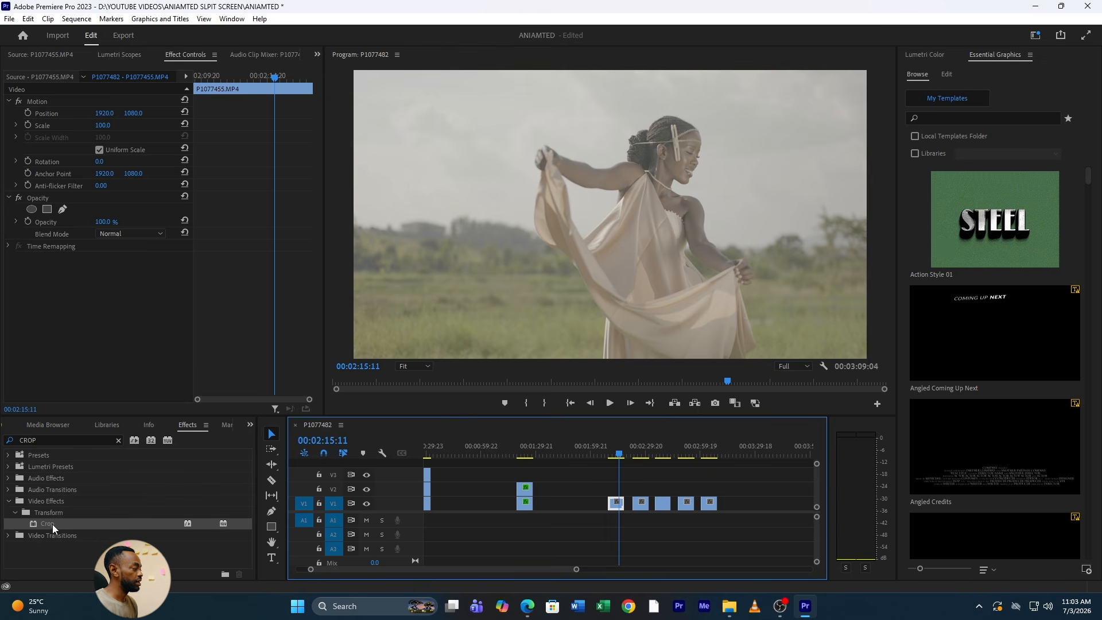
{"action": "left_click", "coordinate": [227, 525]}
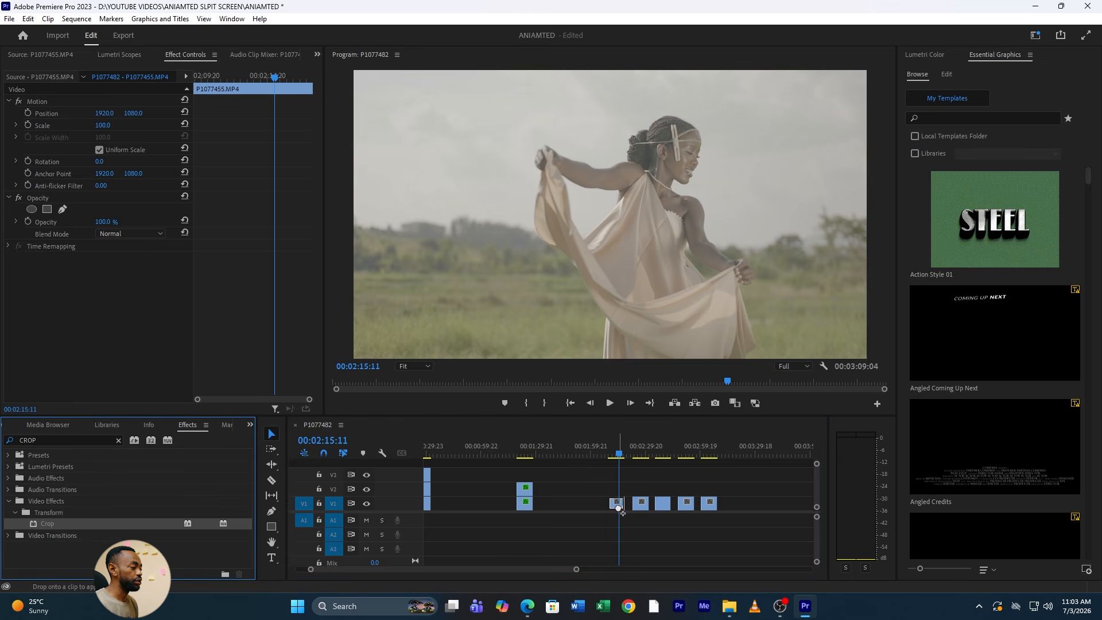
{"action": "left_click_drag", "start_coordinate": [617, 507], "coordinate": [616, 504]}
- Crop clip P1077455 32% on its left and right sides and play it back from its start
{"action": "left_click", "coordinate": [101, 283]}
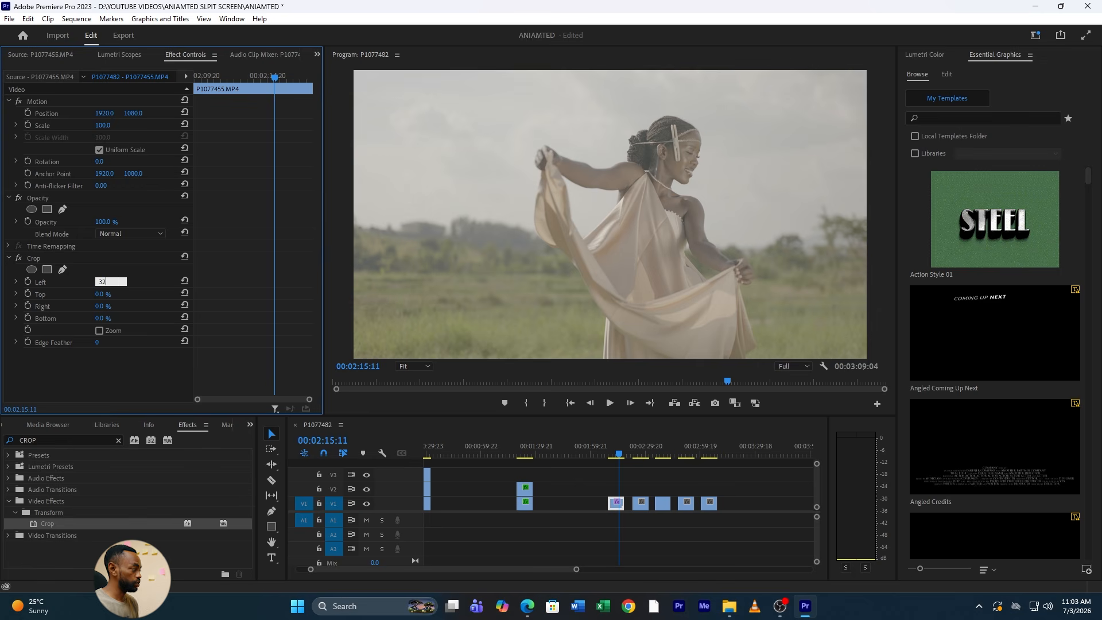
{"action": "left_click", "coordinate": [103, 307]}
{"action": "type", "text": "32"}
{"action": "key", "text": "Return"}
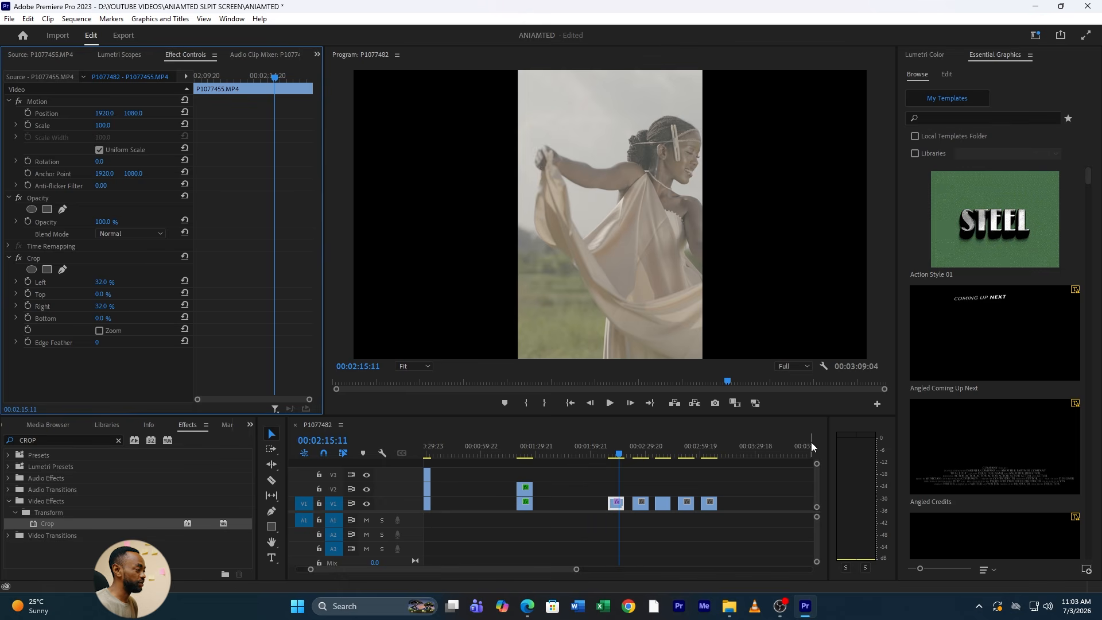
{"action": "left_click", "coordinate": [610, 455]}
{"action": "key", "text": "space"}
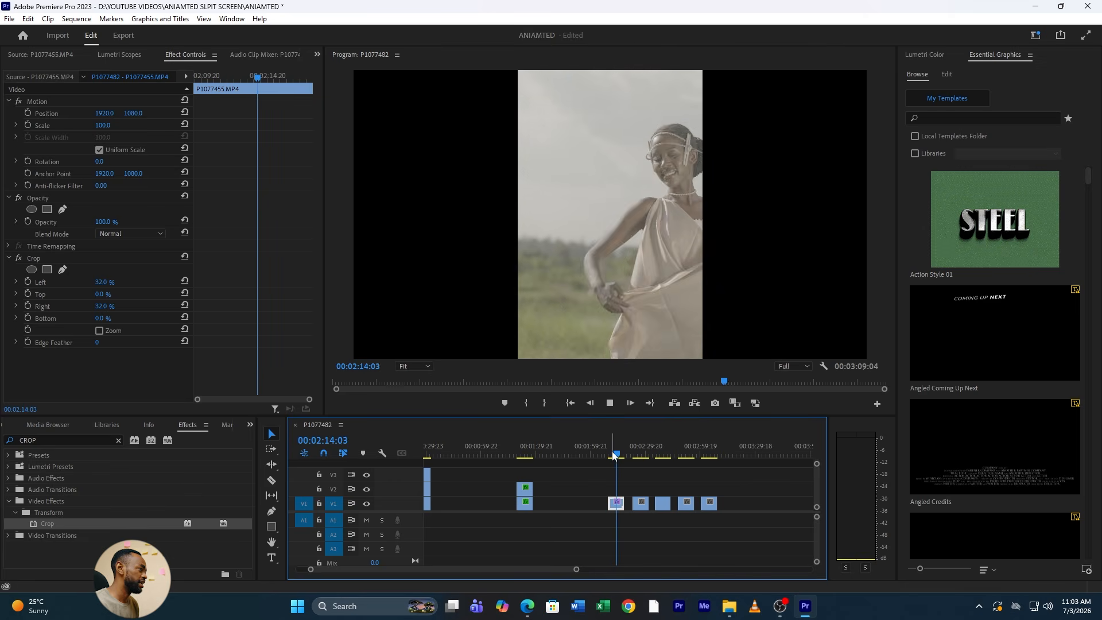
- Adjust clip P1077455's crop to 42% left and 22% right, and set its horizontal position to 1502
{"action": "key", "text": "space"}
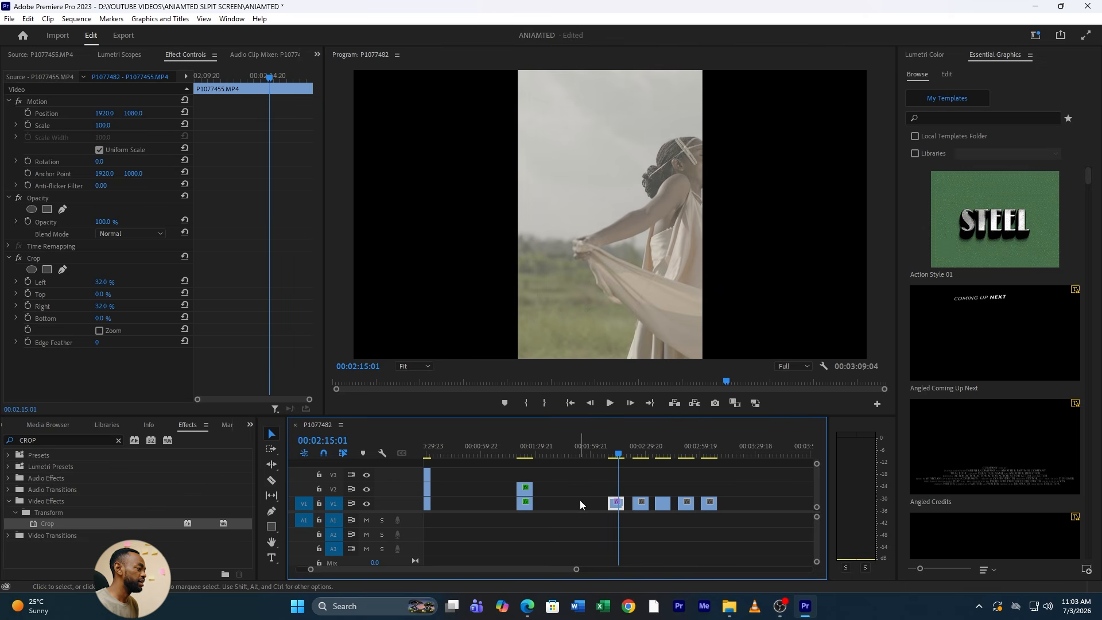
{"action": "left_click", "coordinate": [94, 284]}
{"action": "left_click_drag", "start_coordinate": [94, 284], "coordinate": [111, 306]}
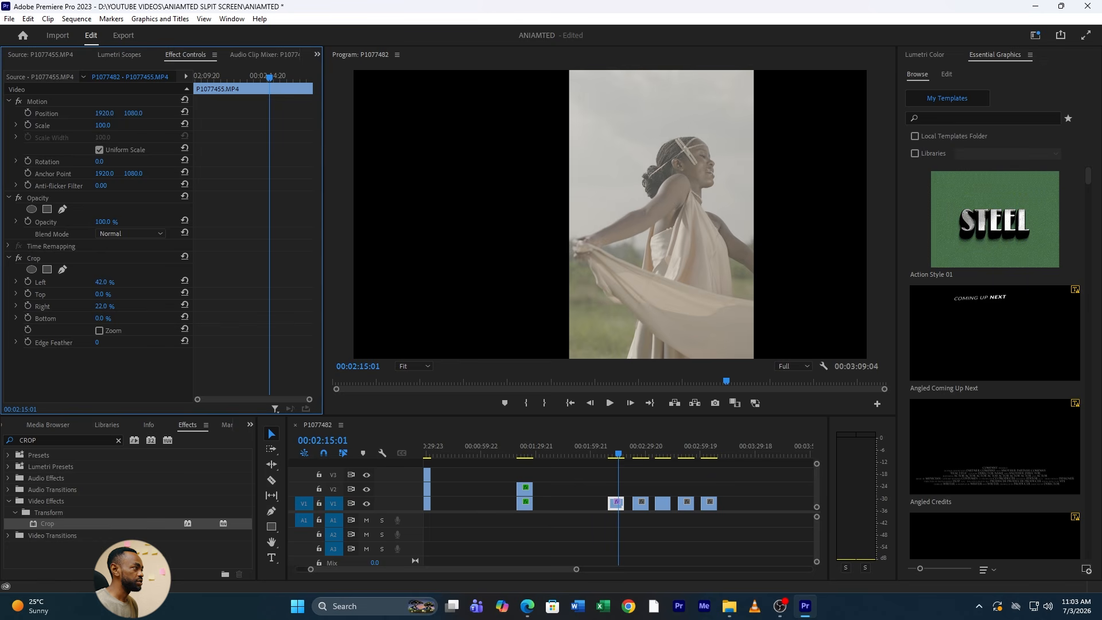
{"action": "left_click_drag", "start_coordinate": [104, 113], "coordinate": [85, 113]}
{"action": "left_click", "coordinate": [607, 454]}
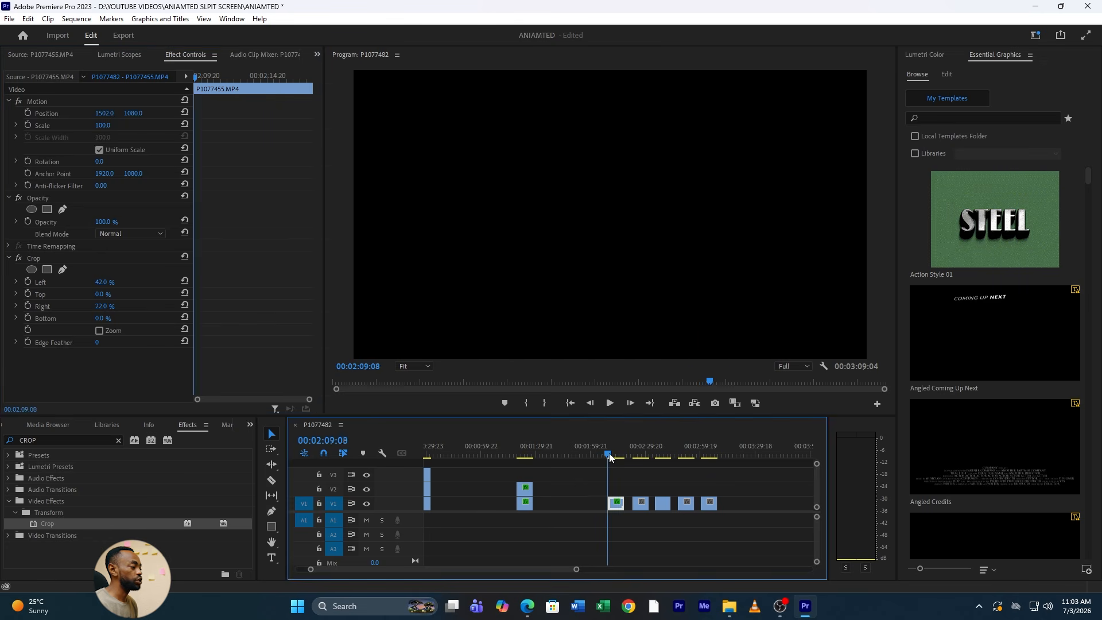
{"action": "key", "text": "space"}
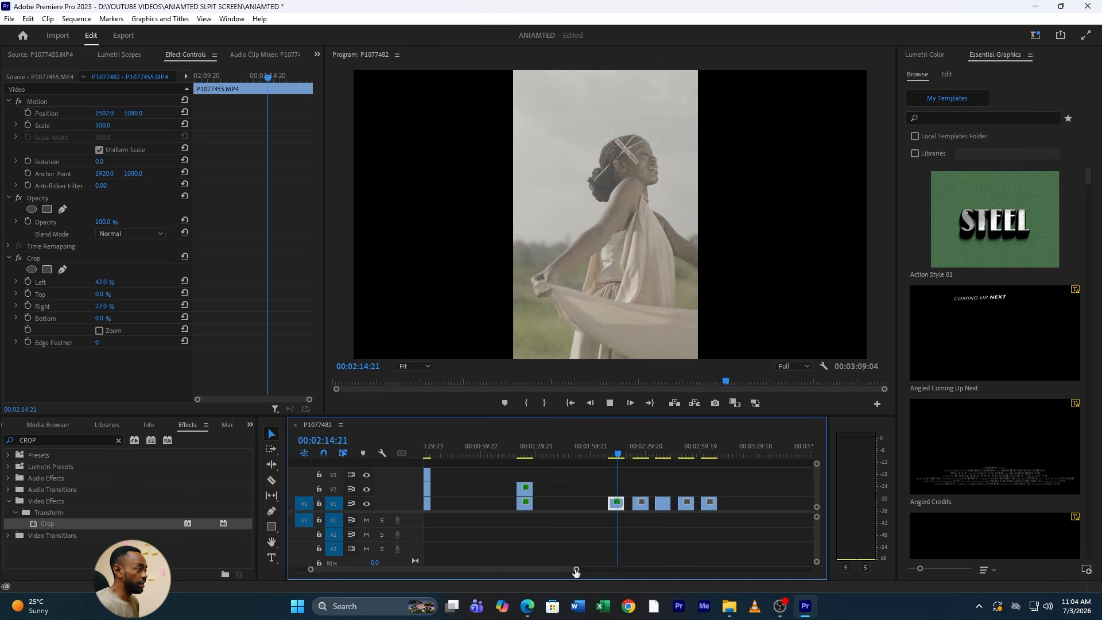
- Stack clip P1077445 on V2 directly above clip P1077455 and preview a frame where both overlap
{"action": "left_click_drag", "start_coordinate": [576, 571], "coordinate": [525, 571]}
{"action": "left_click_drag", "start_coordinate": [666, 501], "coordinate": [623, 493]}
{"action": "left_click", "coordinate": [619, 446]}
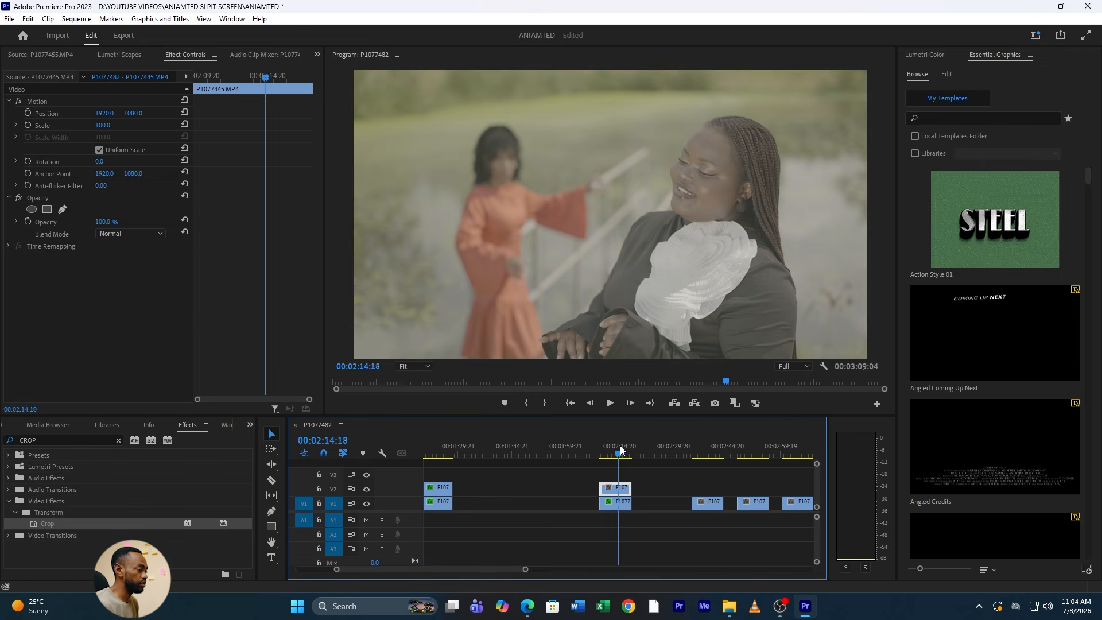
{"action": "left_click_drag", "start_coordinate": [620, 446], "coordinate": [619, 447]}
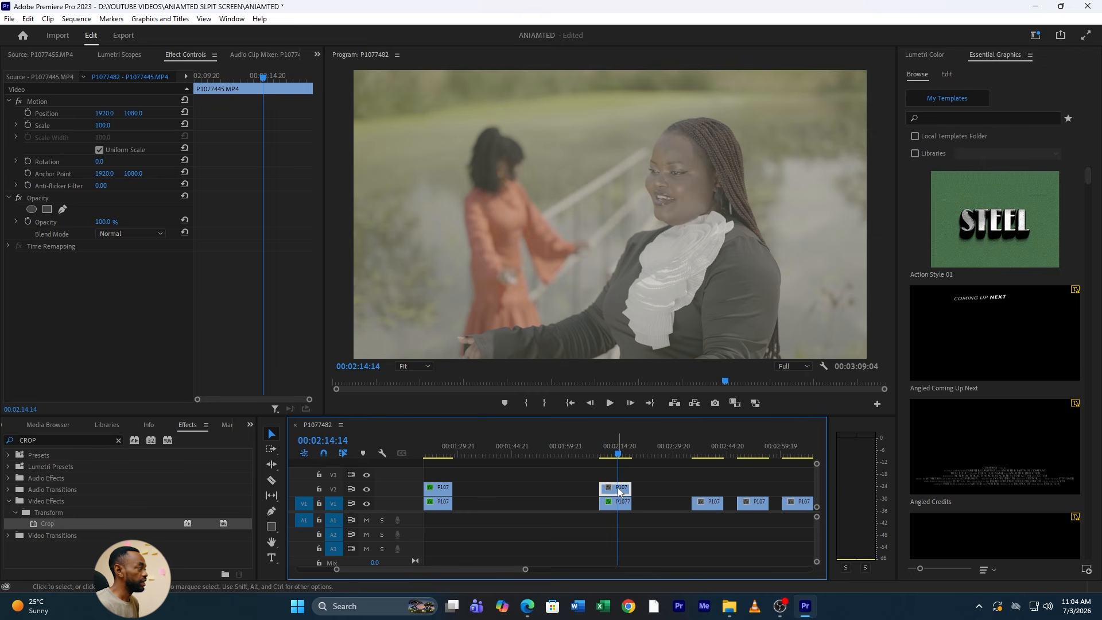
- Scale clip P1077445 on V2 to 50 and position it at 379, 538
{"action": "left_click_drag", "start_coordinate": [108, 124], "coordinate": [36, 114]}
{"action": "left_click_drag", "start_coordinate": [135, 114], "coordinate": [2, 114]}
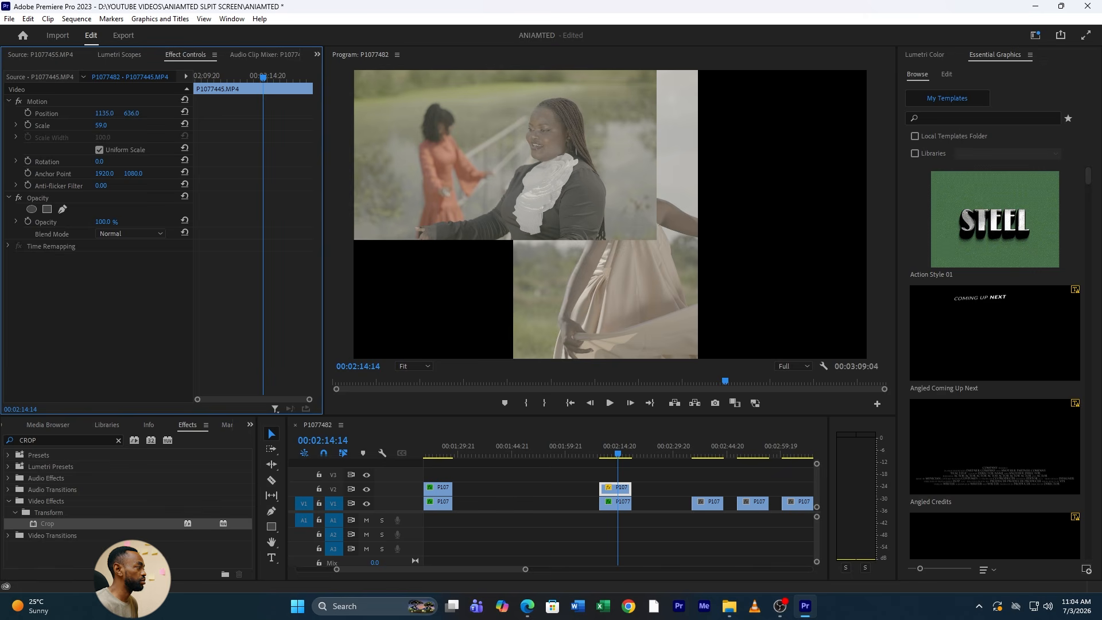
{"action": "left_click", "coordinate": [102, 126]}
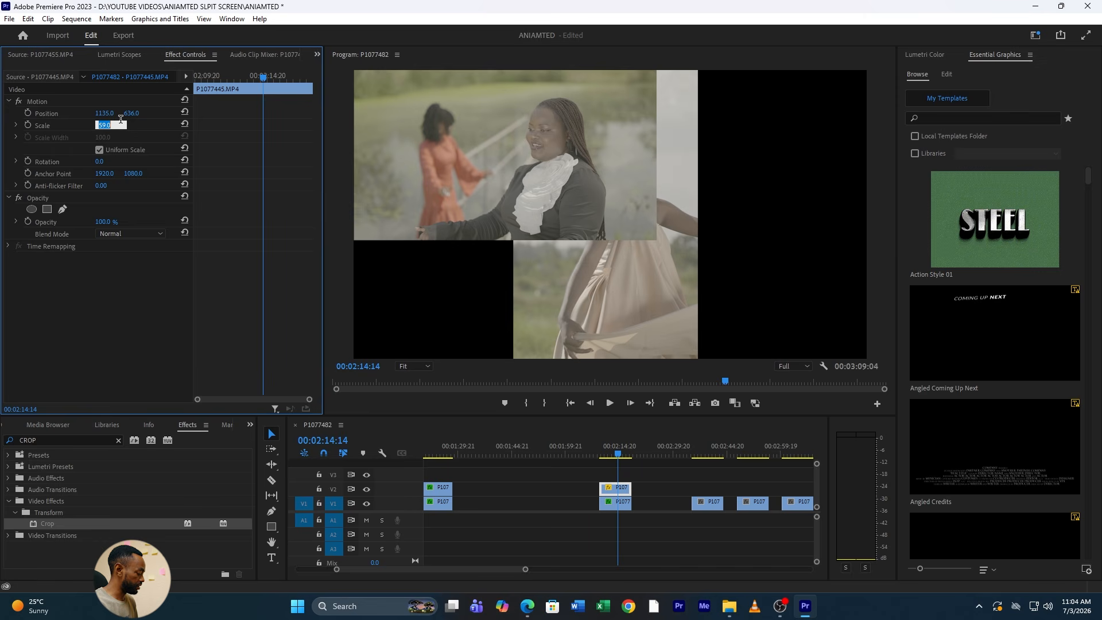
{"action": "type", "text": "50"}
{"action": "key", "text": "Return"}
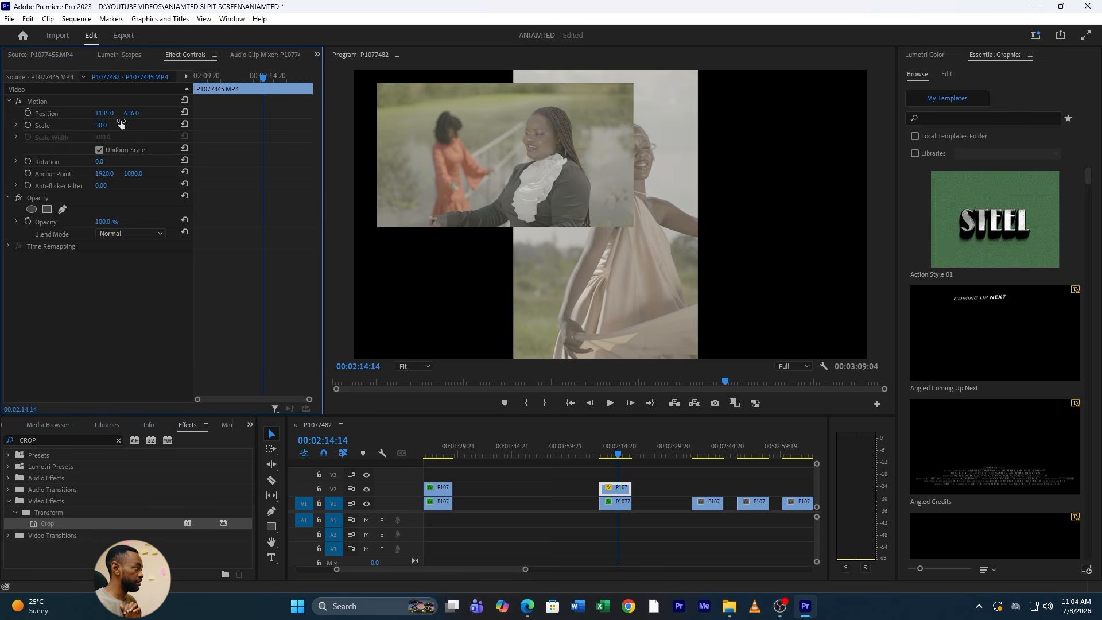
{"action": "mouse_move", "coordinate": [134, 113]}
{"action": "left_mouse_down"}
{"action": "mouse_move", "coordinate": [90, 124]}
{"action": "mouse_move", "coordinate": [91, 113]}
{"action": "mouse_move", "coordinate": [34, 113]}
{"action": "mouse_move", "coordinate": [117, 113]}
{"action": "left_mouse_up"}
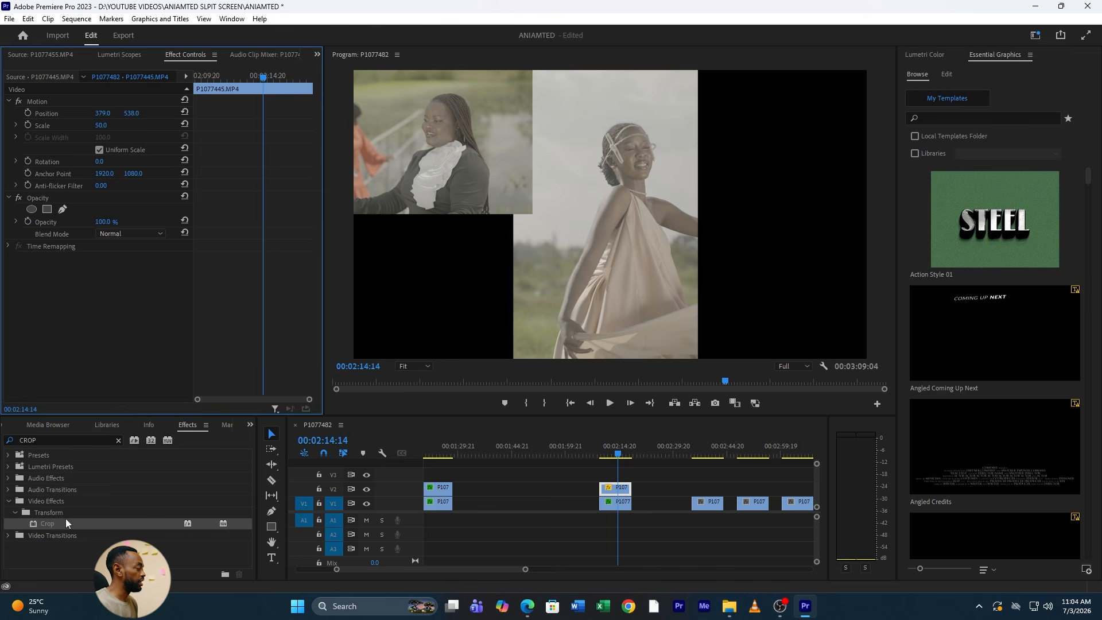
- Apply the Crop effect to clip P1077445 with 29% left and 7% right, and set its horizontal position to 367
{"action": "left_click_drag", "start_coordinate": [49, 522], "coordinate": [615, 489]}
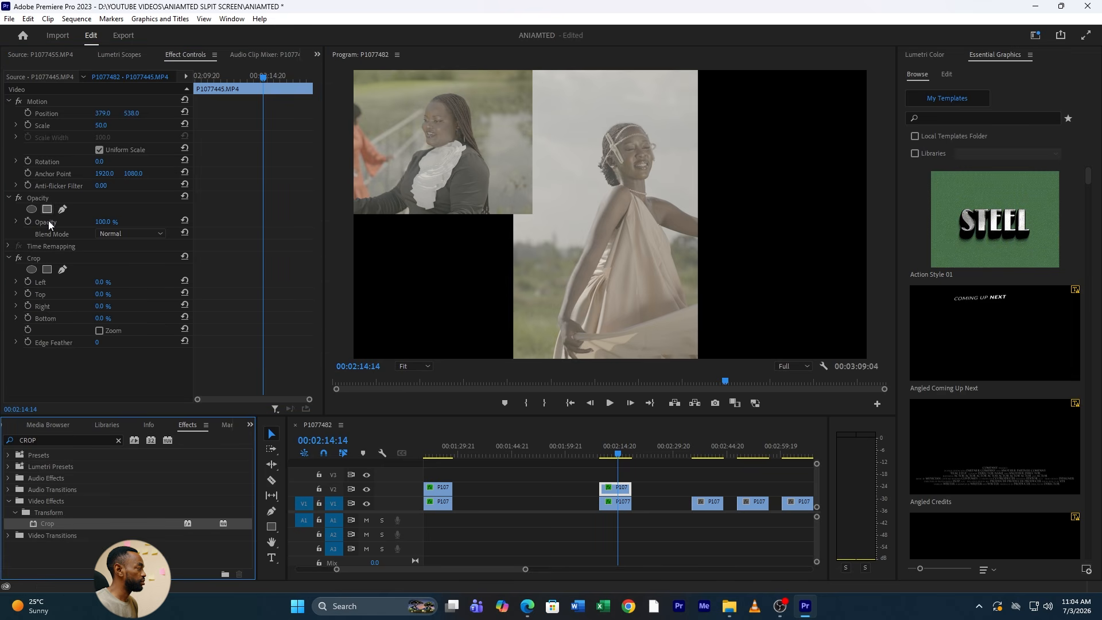
{"action": "left_click_drag", "start_coordinate": [101, 286], "coordinate": [109, 306]}
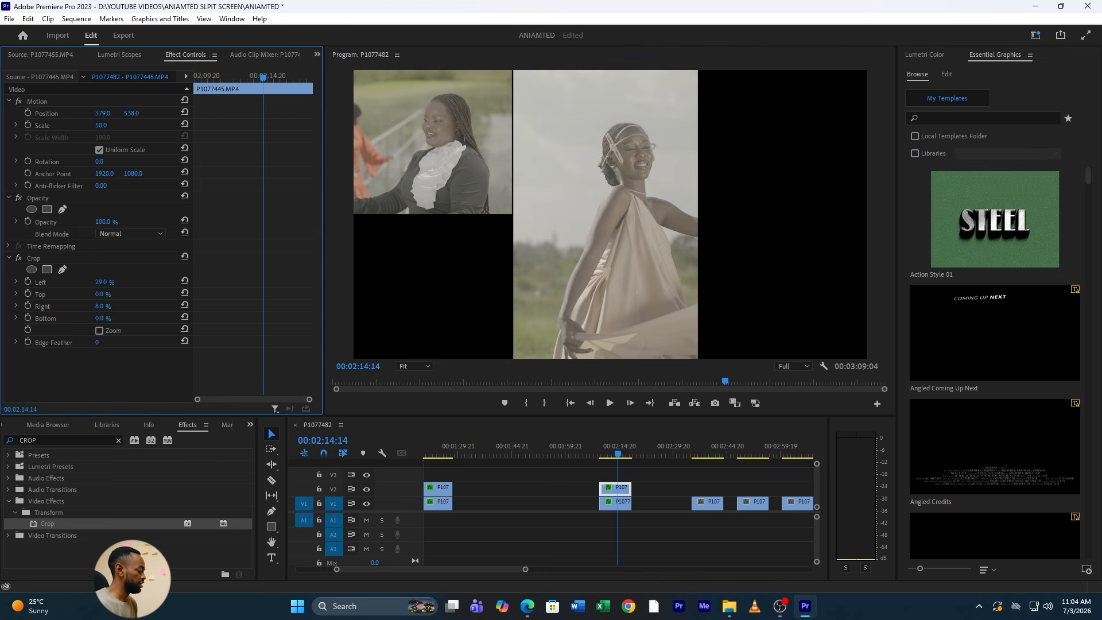
{"action": "left_click", "coordinate": [103, 305]}
{"action": "type", "text": "9"}
{"action": "key", "text": "Return"}
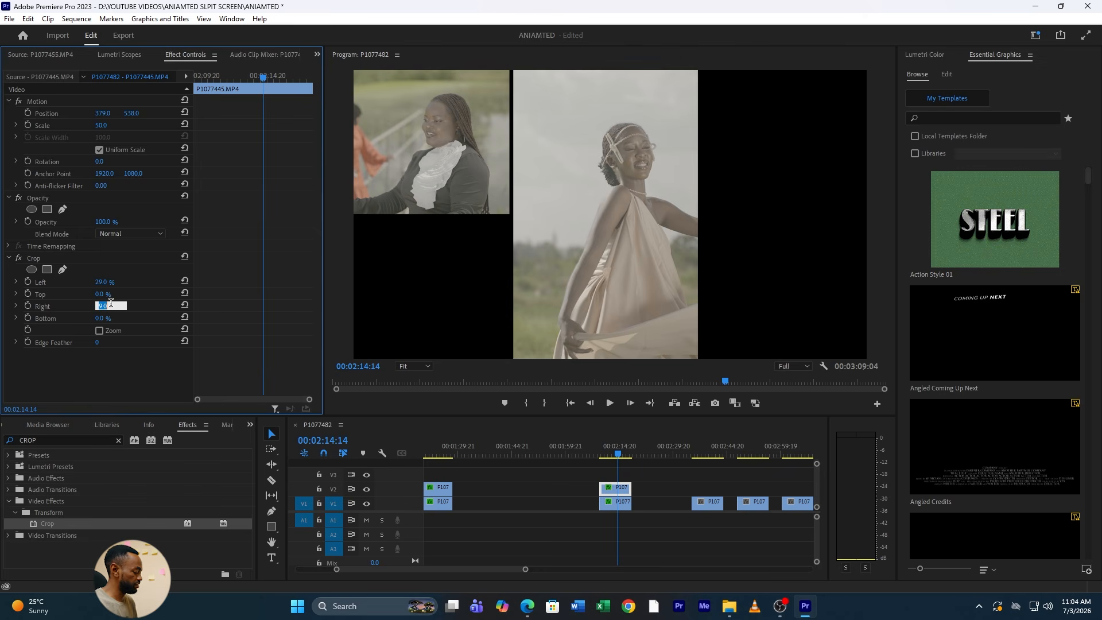
{"action": "type", "text": "7"}
{"action": "key", "text": "Return"}
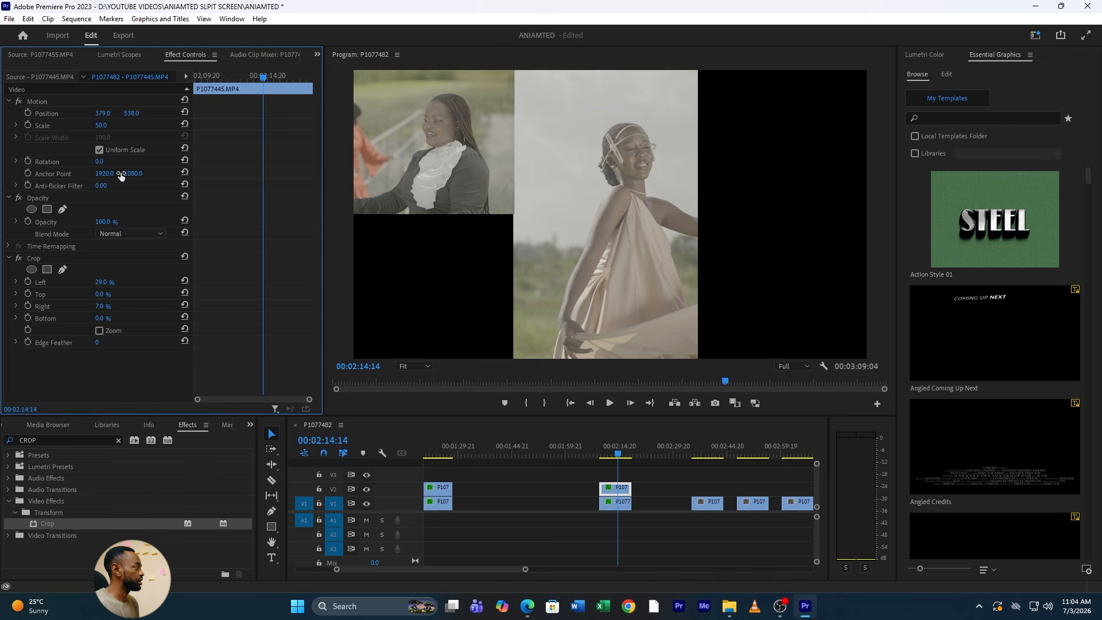
{"action": "left_click_drag", "start_coordinate": [103, 113], "coordinate": [98, 113]}
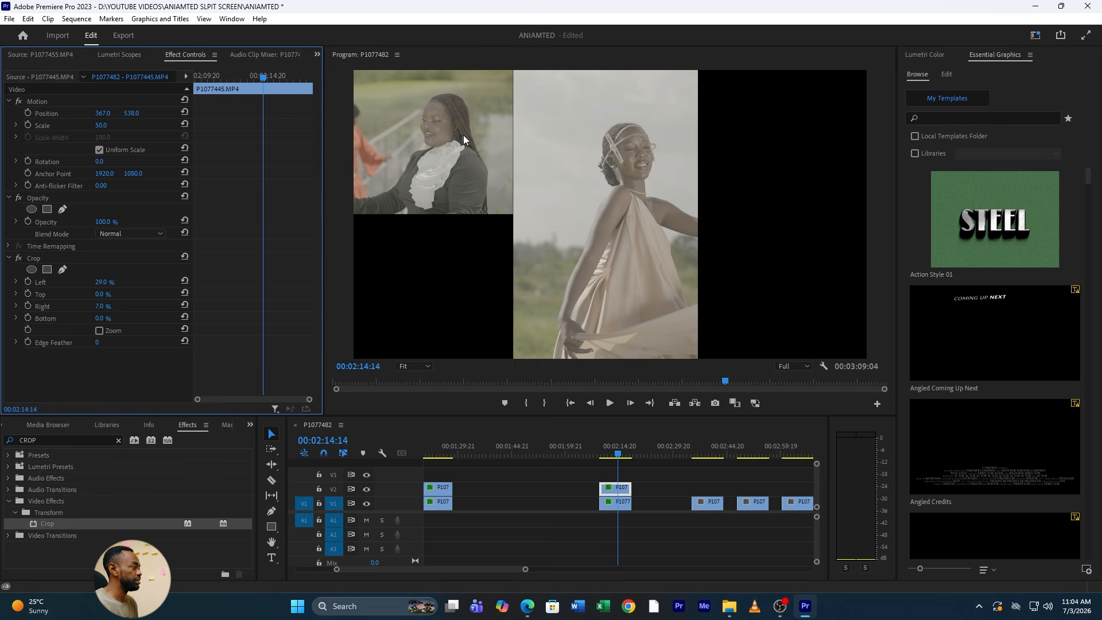
- Stack clip P1077444 on V3 above the other two clips and place it at scale 50, position 624, 1618
{"action": "left_click", "coordinate": [711, 503]}
{"action": "left_click_drag", "start_coordinate": [712, 503], "coordinate": [622, 476]}
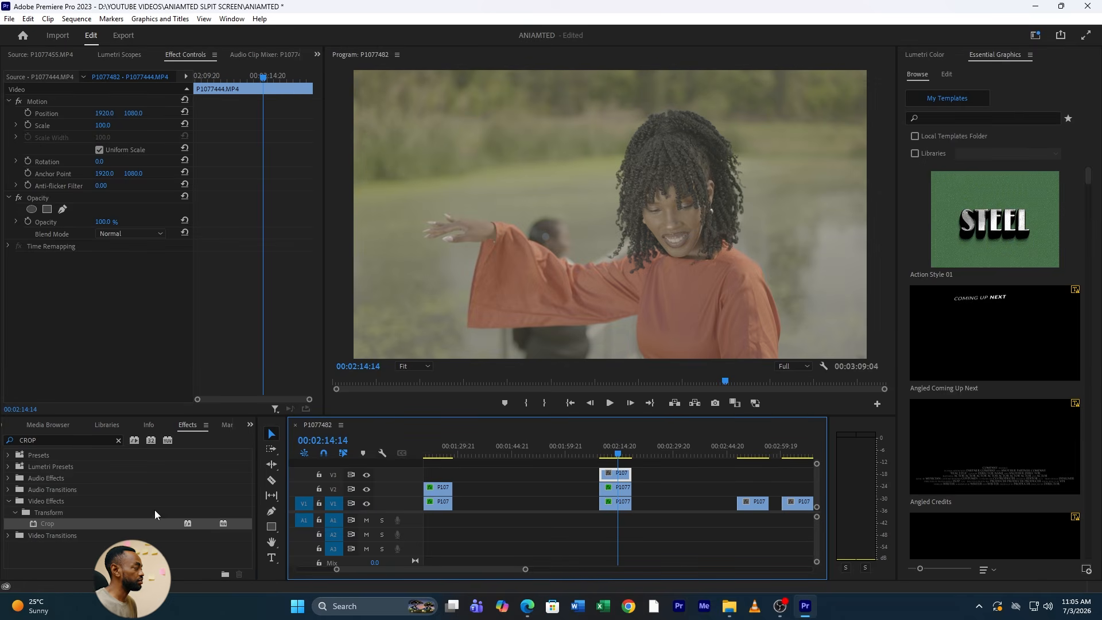
{"action": "left_click", "coordinate": [108, 124]}
{"action": "type", "text": "50"}
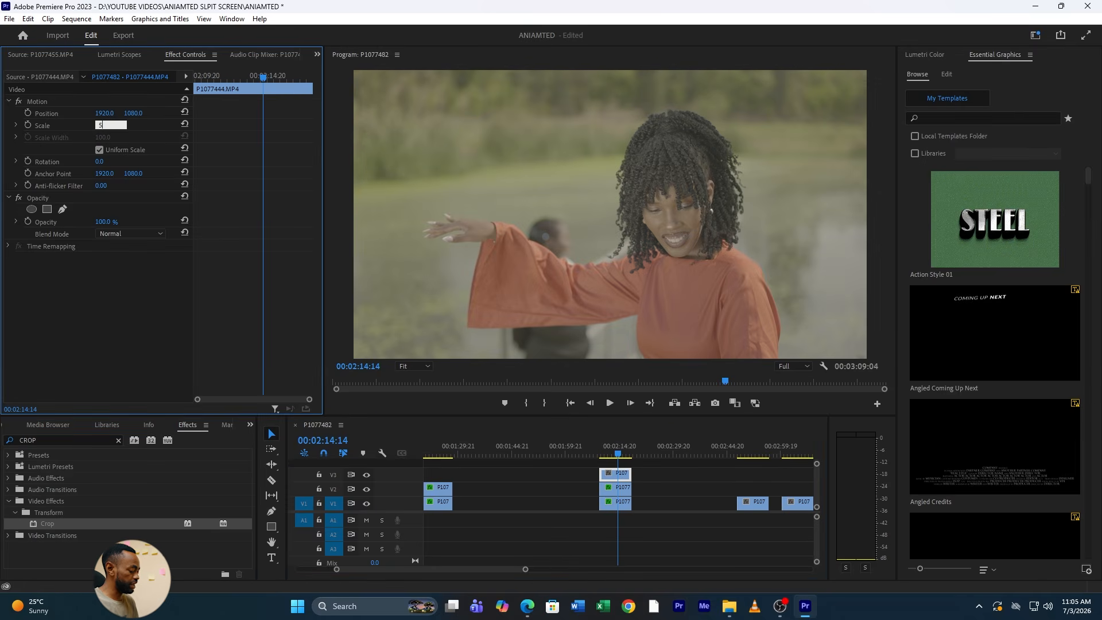
{"action": "key", "text": "Return"}
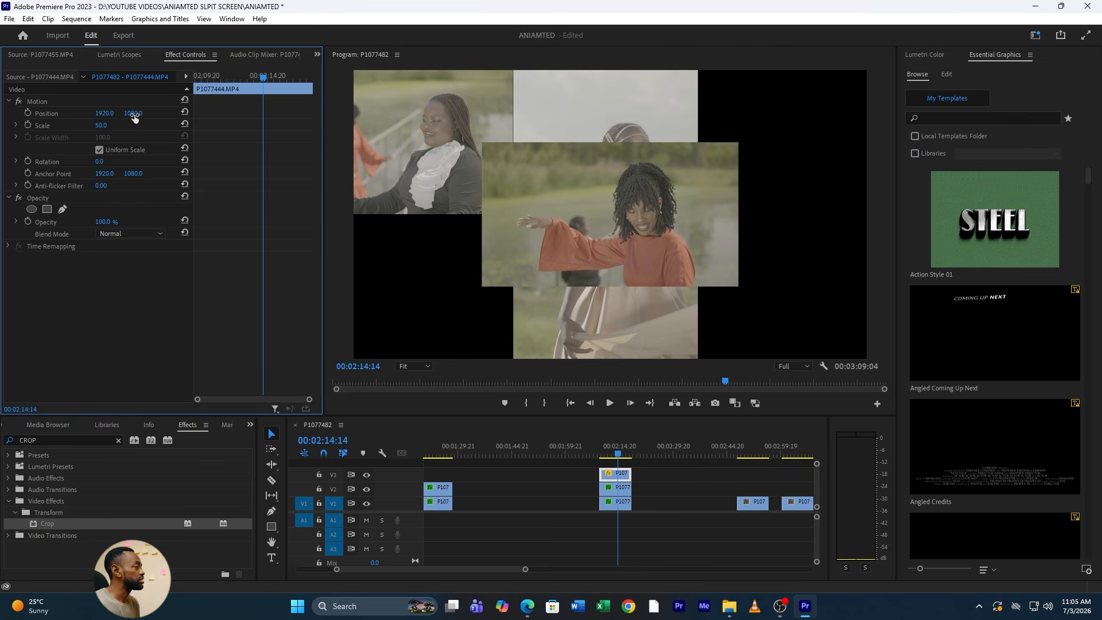
{"action": "left_click_drag", "start_coordinate": [133, 113], "coordinate": [443, 113]}
{"action": "left_click_drag", "start_coordinate": [104, 113], "coordinate": [34, 113]}
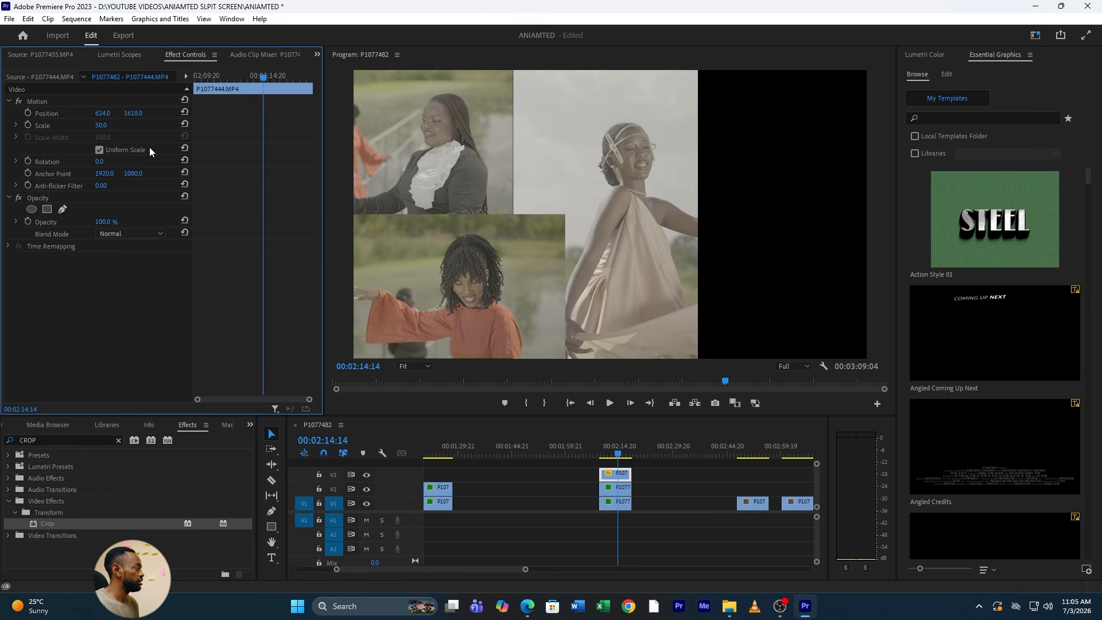
- Apply the Crop effect to clip P1077444 with 20% left and 7% right, and set its horizontal position to 369
{"action": "left_click_drag", "start_coordinate": [53, 526], "coordinate": [621, 476]}
{"action": "left_click_drag", "start_coordinate": [105, 287], "coordinate": [115, 287]}
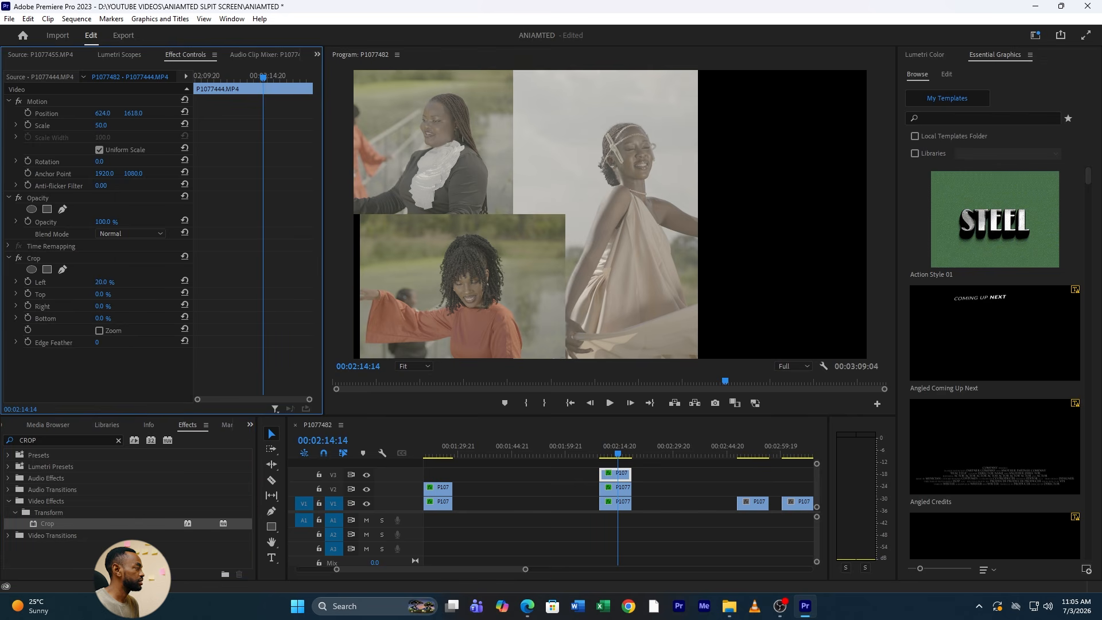
{"action": "left_click", "coordinate": [100, 306]}
{"action": "type", "text": "7"}
{"action": "key", "text": "Return"}
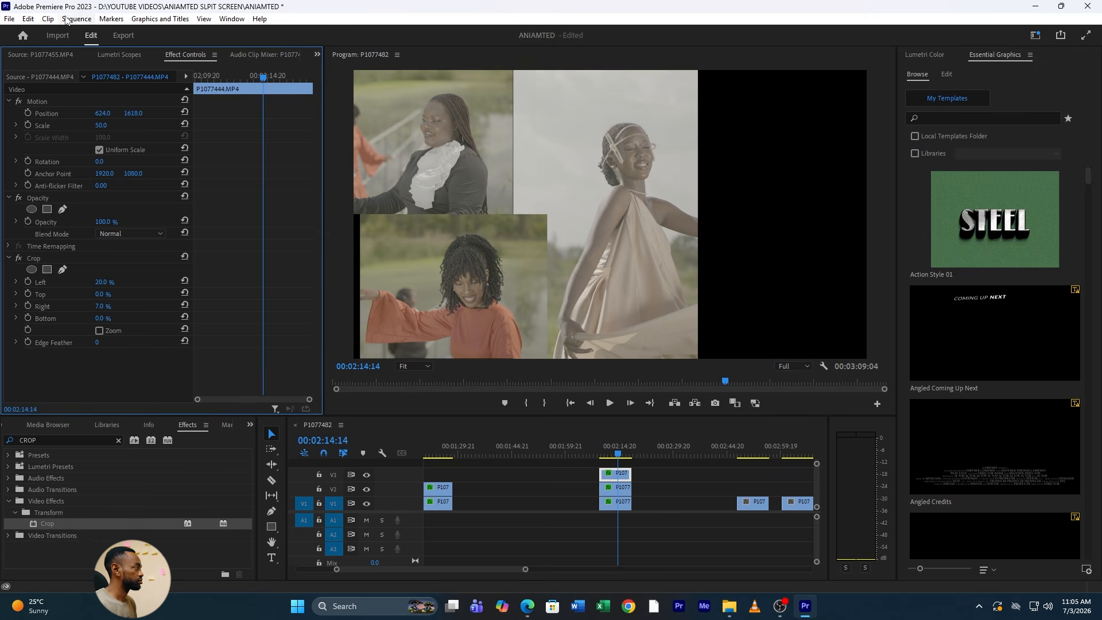
{"action": "left_click_drag", "start_coordinate": [107, 114], "coordinate": [46, 115]}
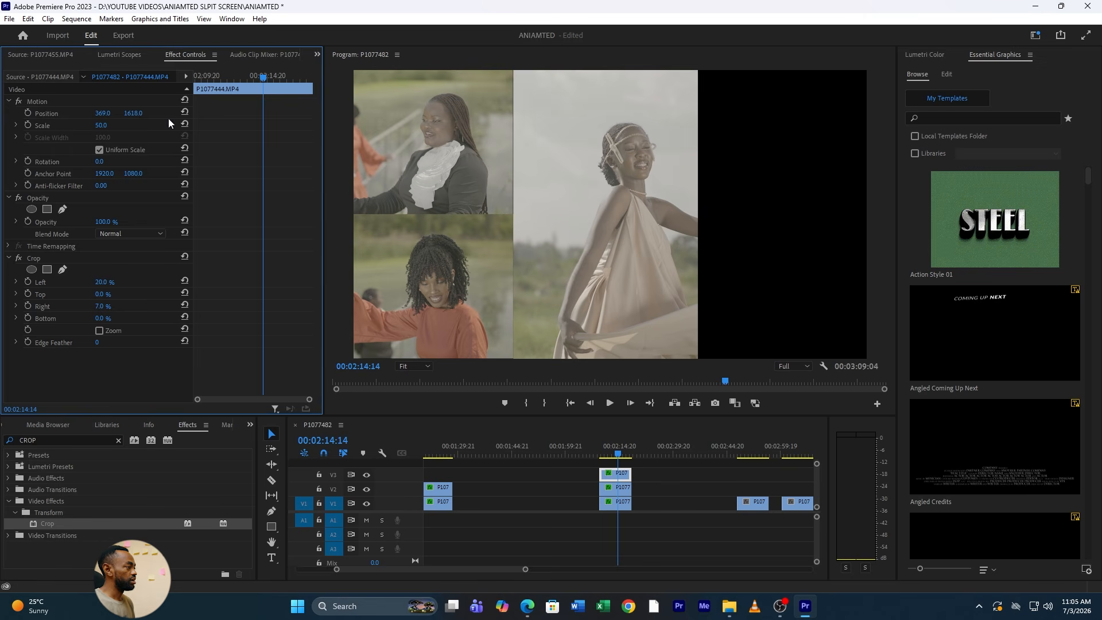
{"action": "key", "text": "space"}
{"action": "key", "text": "space"}
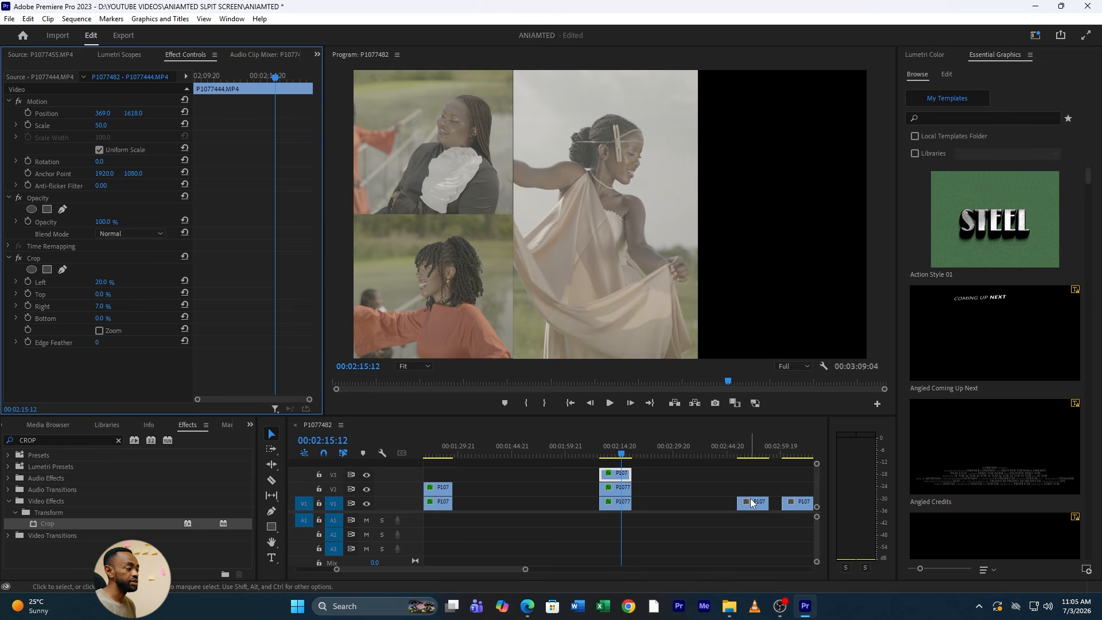
- Stack clip P1077450 on a new V4 track above the others and place it at scale 50, position 3143, 538
{"action": "left_click_drag", "start_coordinate": [382, 511], "coordinate": [383, 541]}
{"action": "left_click_drag", "start_coordinate": [752, 531], "coordinate": [617, 482]}
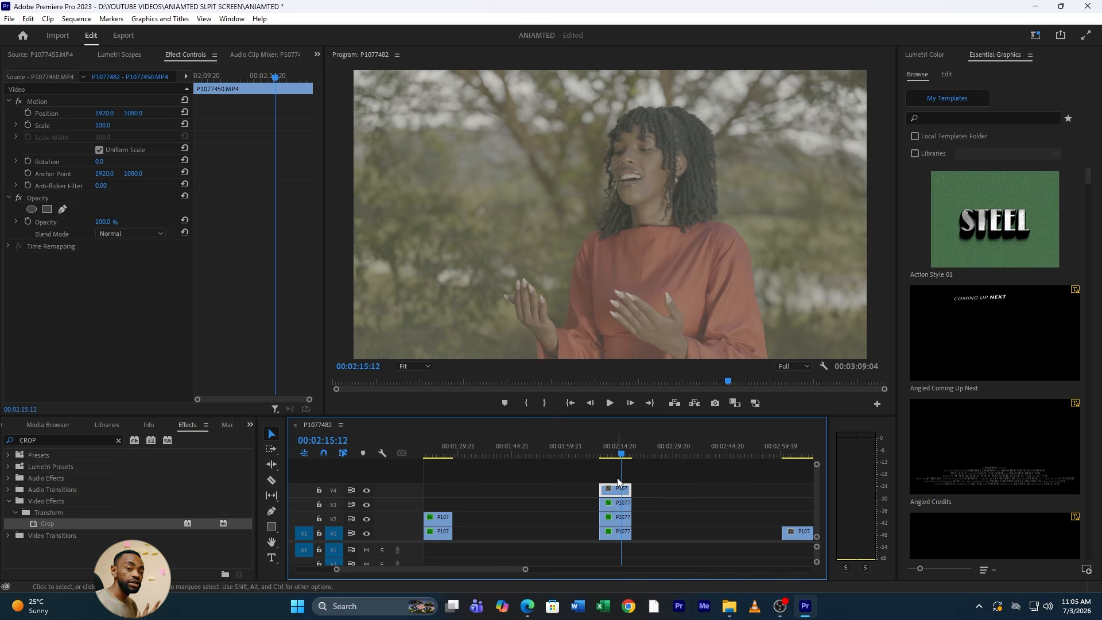
{"action": "left_click", "coordinate": [100, 125]}
{"action": "type", "text": "50"}
{"action": "key", "text": "Return"}
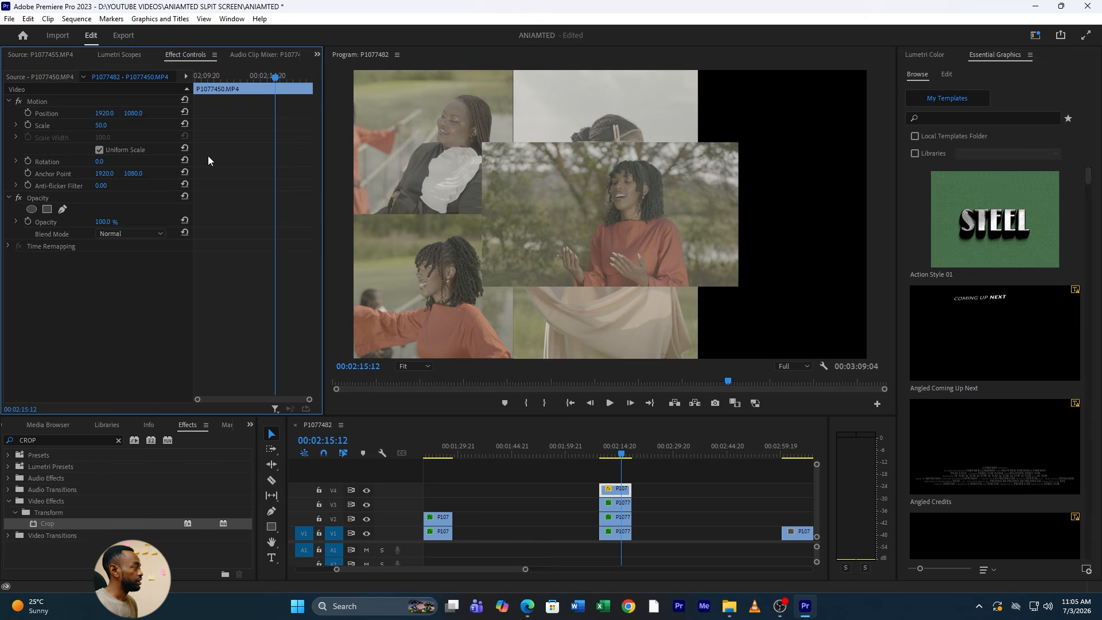
{"action": "left_click_drag", "start_coordinate": [99, 113], "coordinate": [200, 113]}
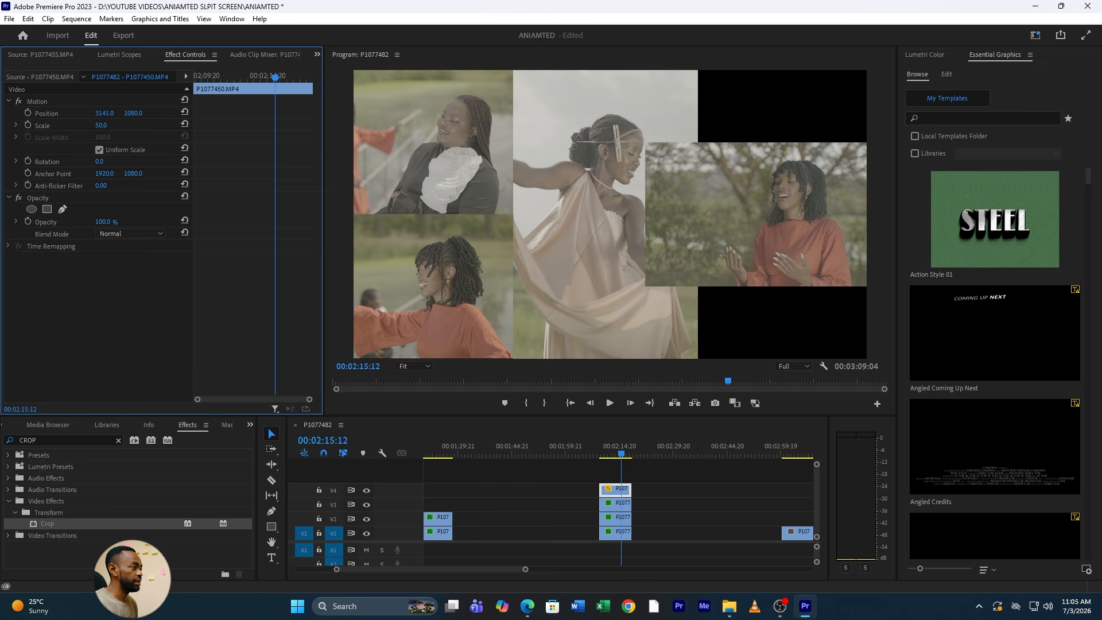
{"action": "left_click_drag", "start_coordinate": [133, 114], "coordinate": [106, 114]}
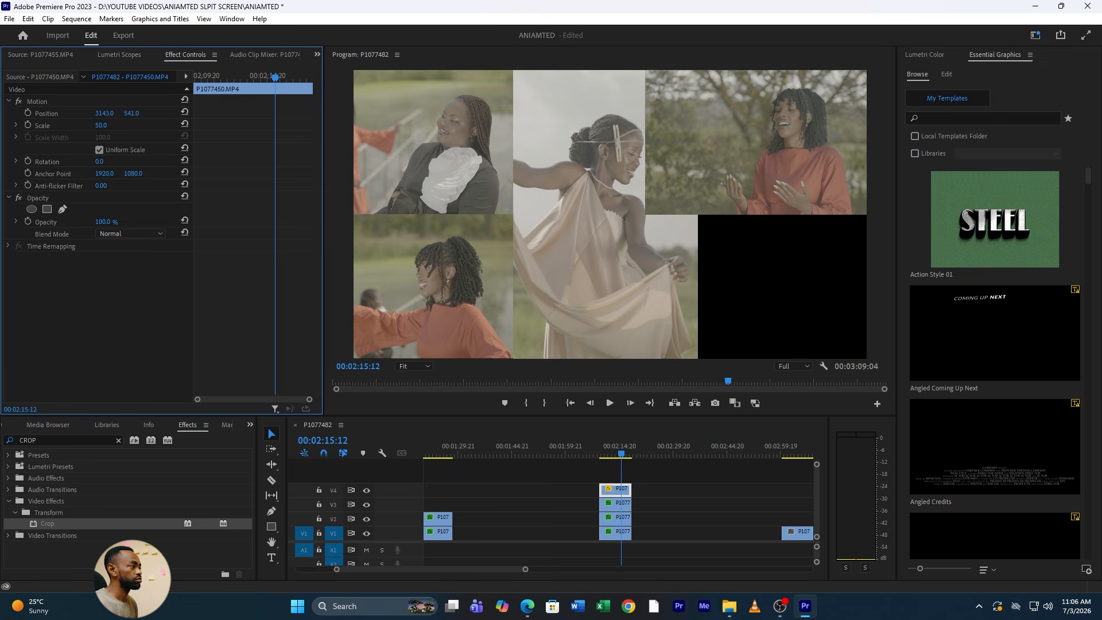
- Apply the Crop effect to clip P1077450 with 20% left and 14% right, and set its horizontal position to 3153
{"action": "left_click_drag", "start_coordinate": [46, 521], "coordinate": [613, 491]}
{"action": "left_click_drag", "start_coordinate": [101, 282], "coordinate": [125, 282]}
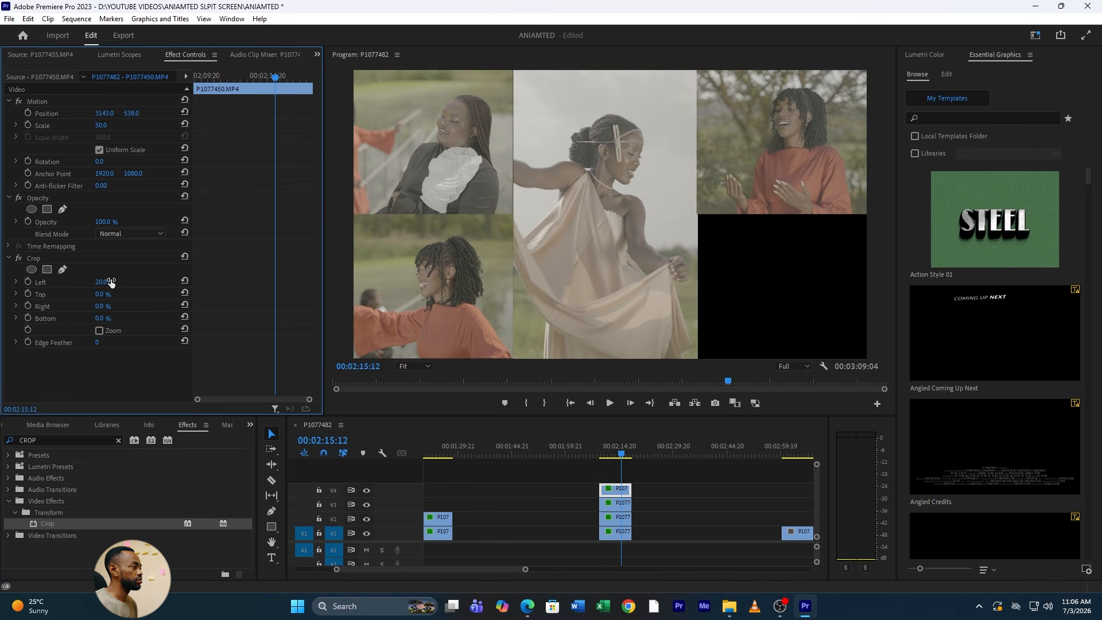
{"action": "left_click_drag", "start_coordinate": [106, 114], "coordinate": [111, 113]}
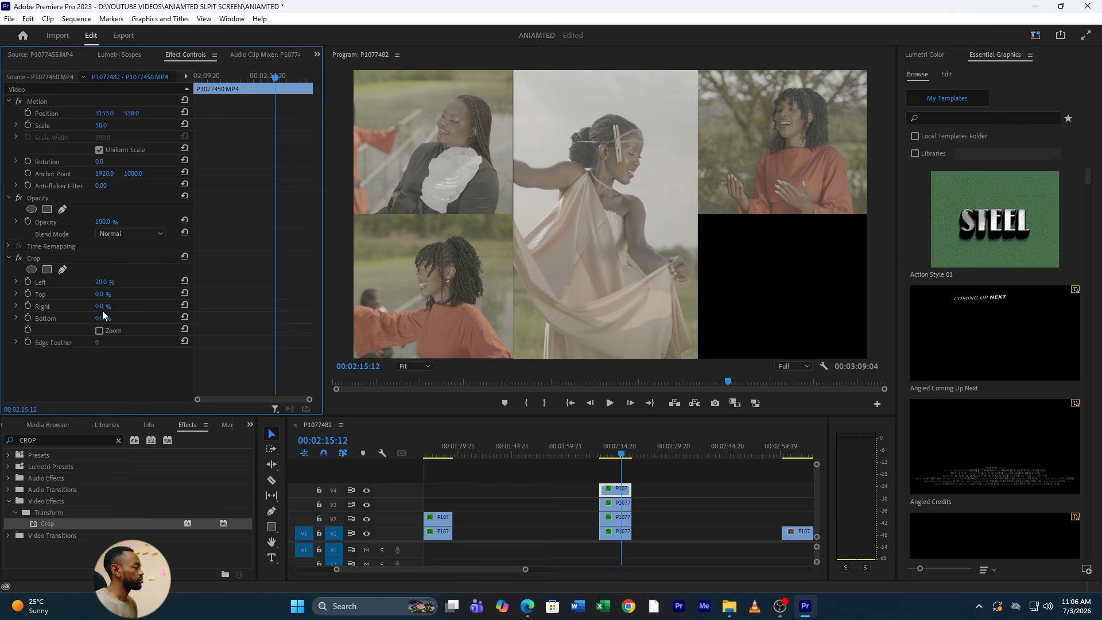
{"action": "left_click_drag", "start_coordinate": [101, 305], "coordinate": [131, 306]}
{"action": "left_click_drag", "start_coordinate": [101, 307], "coordinate": [101, 307]}
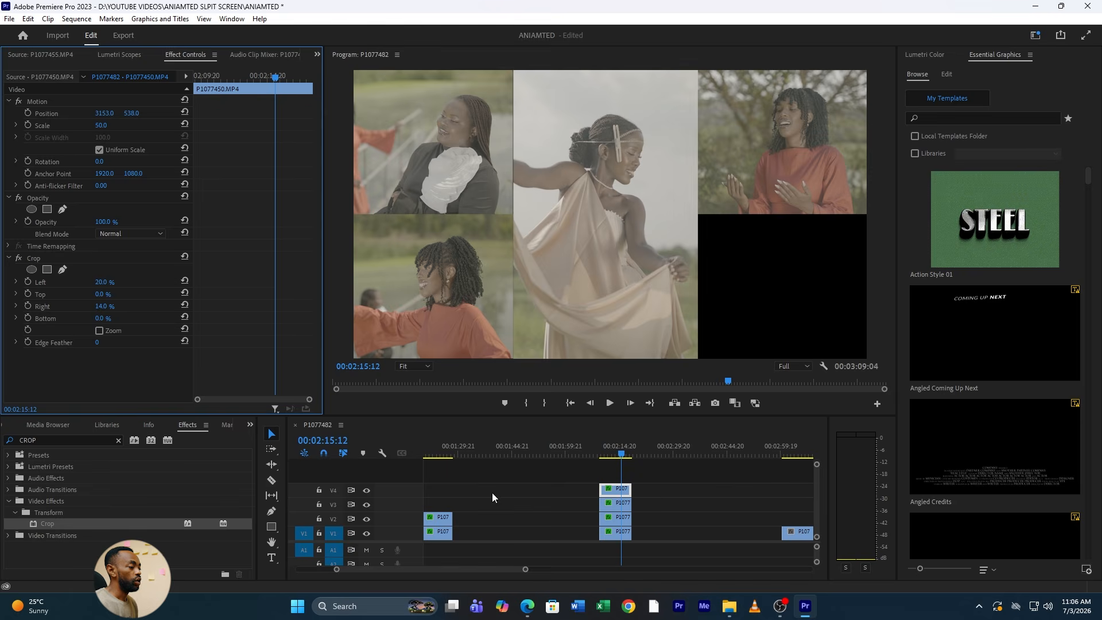
- Stack clip P1077449 on a new V5 track above the others and place it at scale 50, position 3102, 1619
{"action": "left_click_drag", "start_coordinate": [797, 532], "coordinate": [621, 482]}
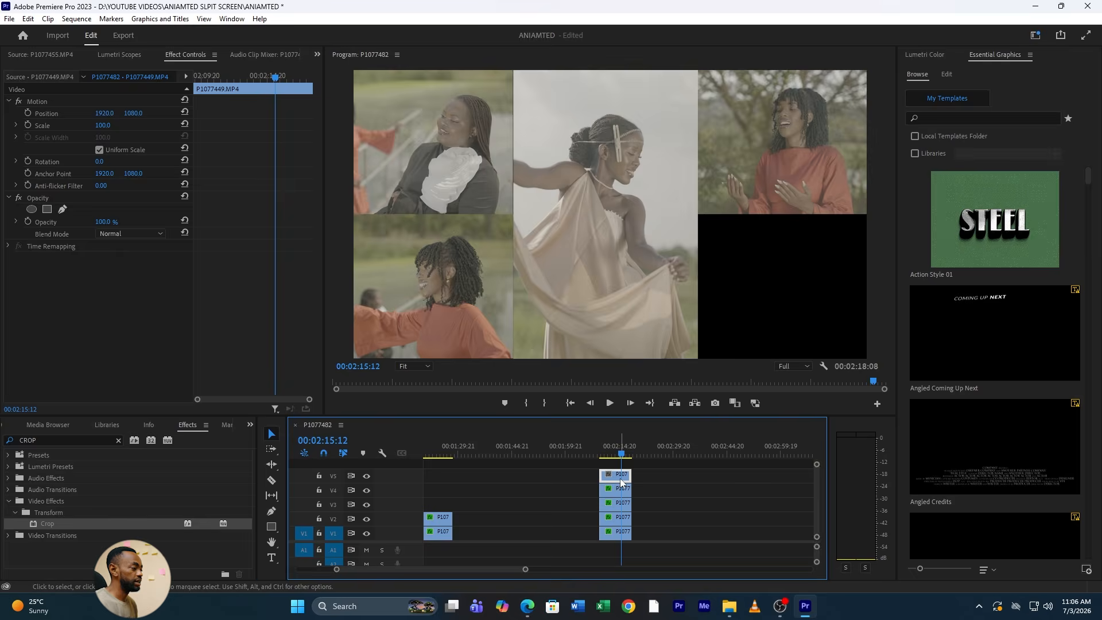
{"action": "left_click", "coordinate": [102, 125]}
{"action": "type", "text": "5"}
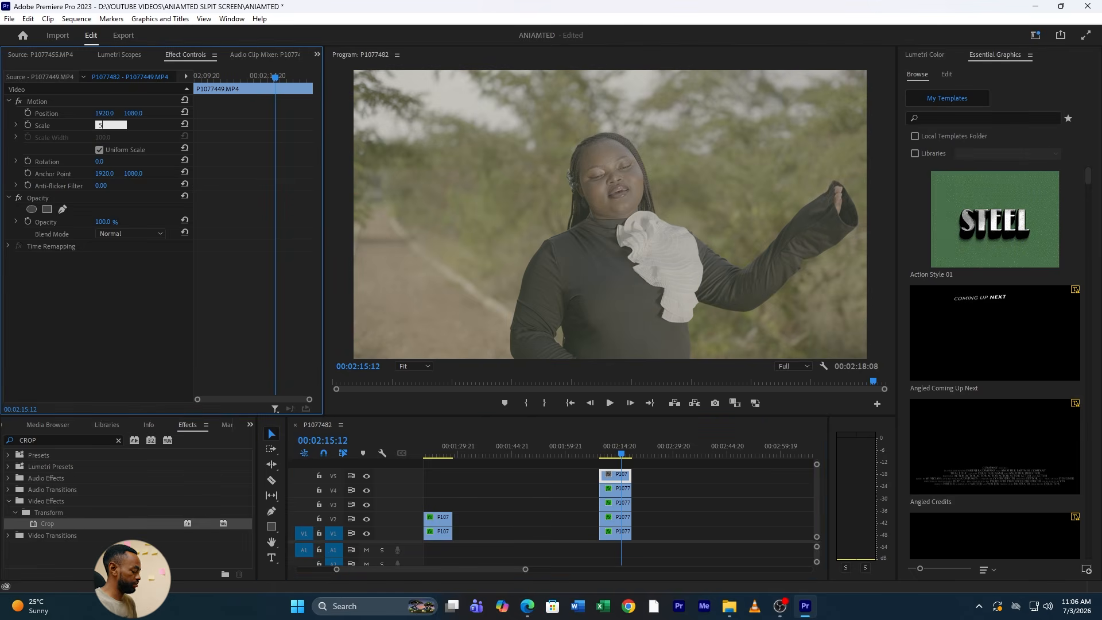
{"action": "type", "text": "0"}
{"action": "key", "text": "Return"}
{"action": "left_click_drag", "start_coordinate": [136, 114], "coordinate": [445, 114]}
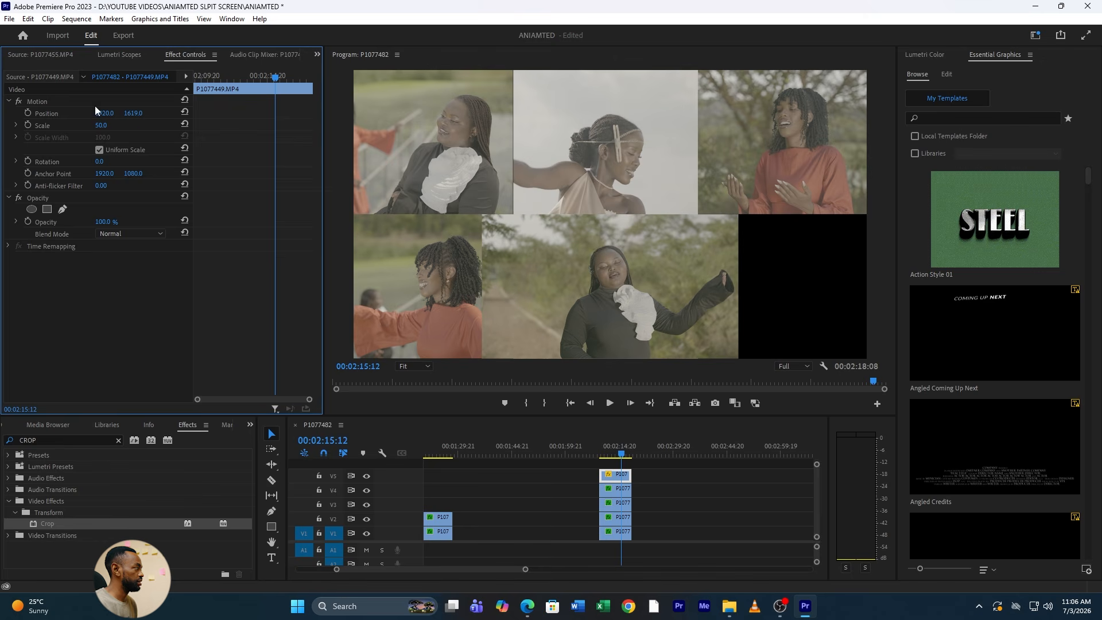
{"action": "left_click_drag", "start_coordinate": [98, 116], "coordinate": [777, 117]}
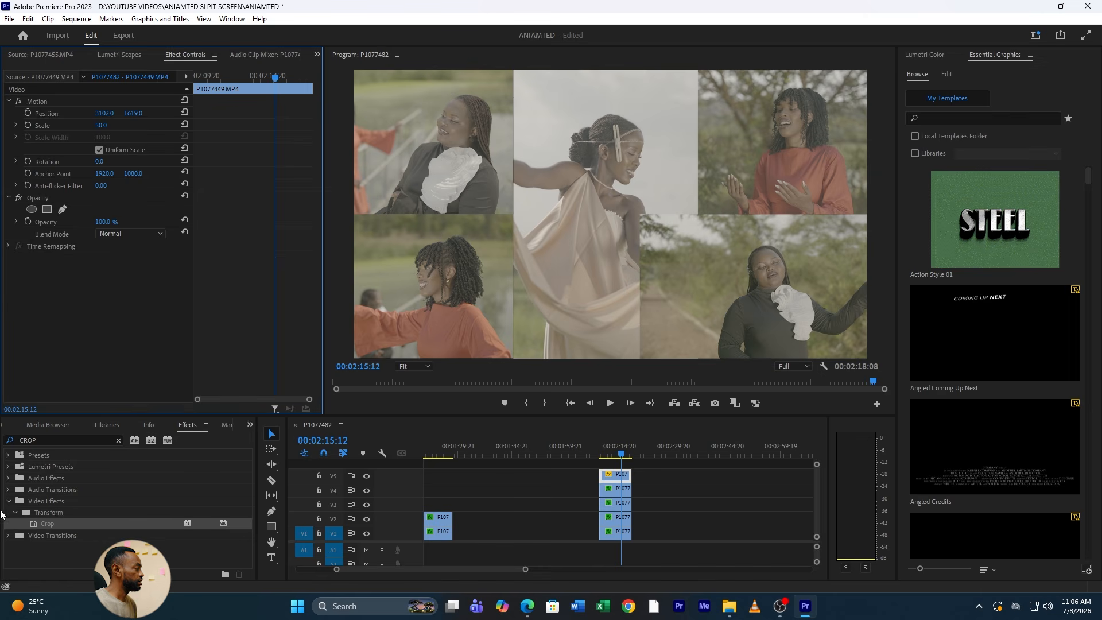
- Apply the Crop effect to clip P1077449 with 22% left and 12% right, and set its horizontal position to 3114
{"action": "left_click_drag", "start_coordinate": [60, 521], "coordinate": [620, 482]}
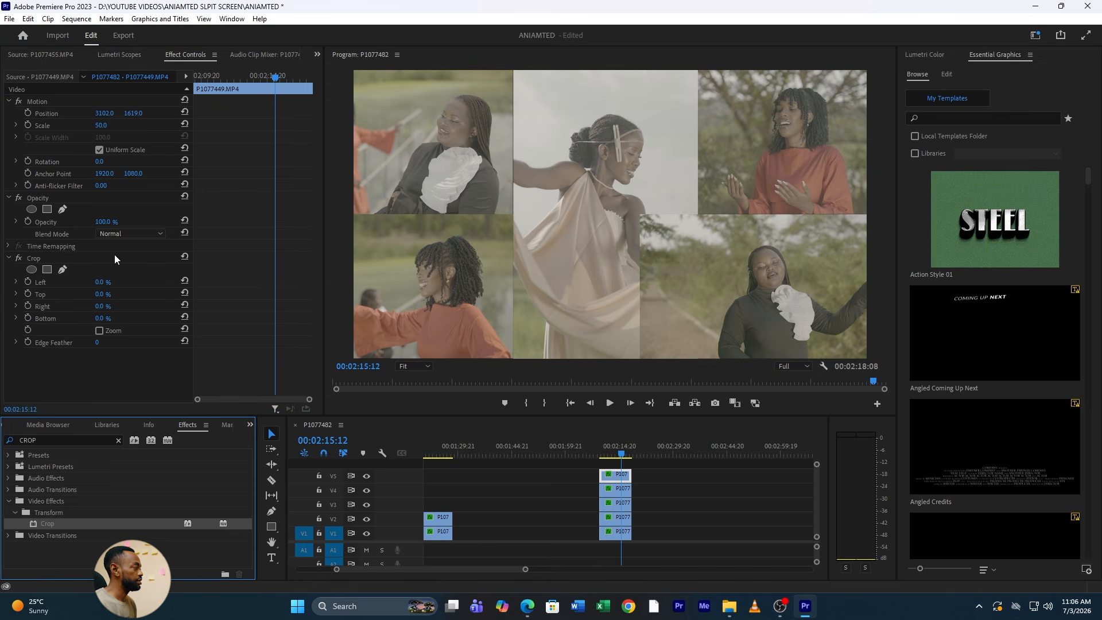
{"action": "left_click_drag", "start_coordinate": [101, 282], "coordinate": [227, 282]}
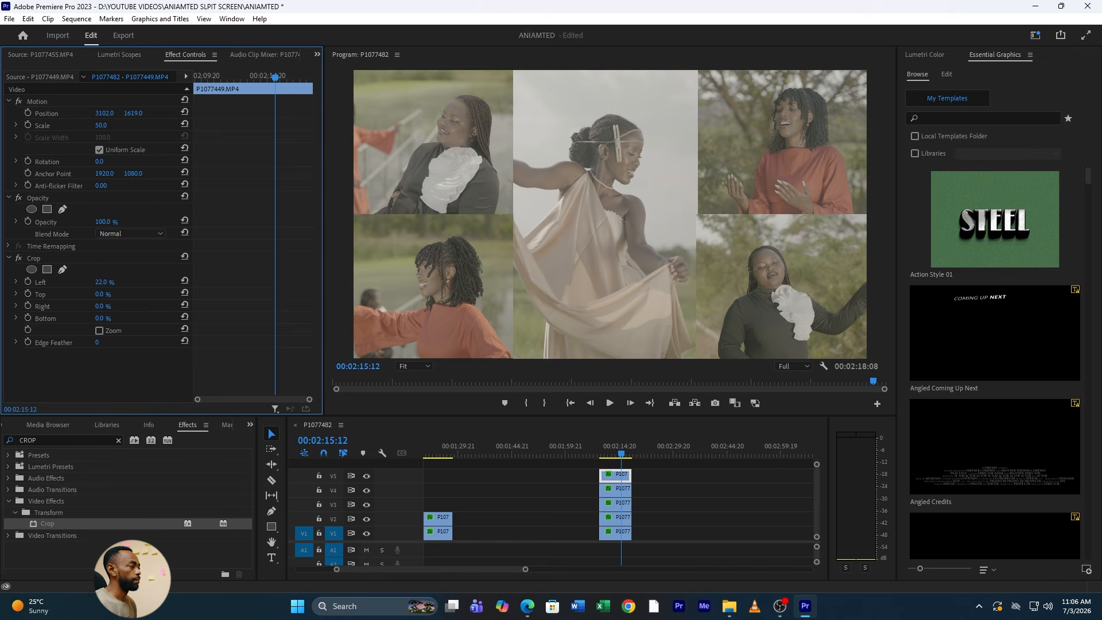
{"action": "left_click_drag", "start_coordinate": [227, 282], "coordinate": [226, 282]}
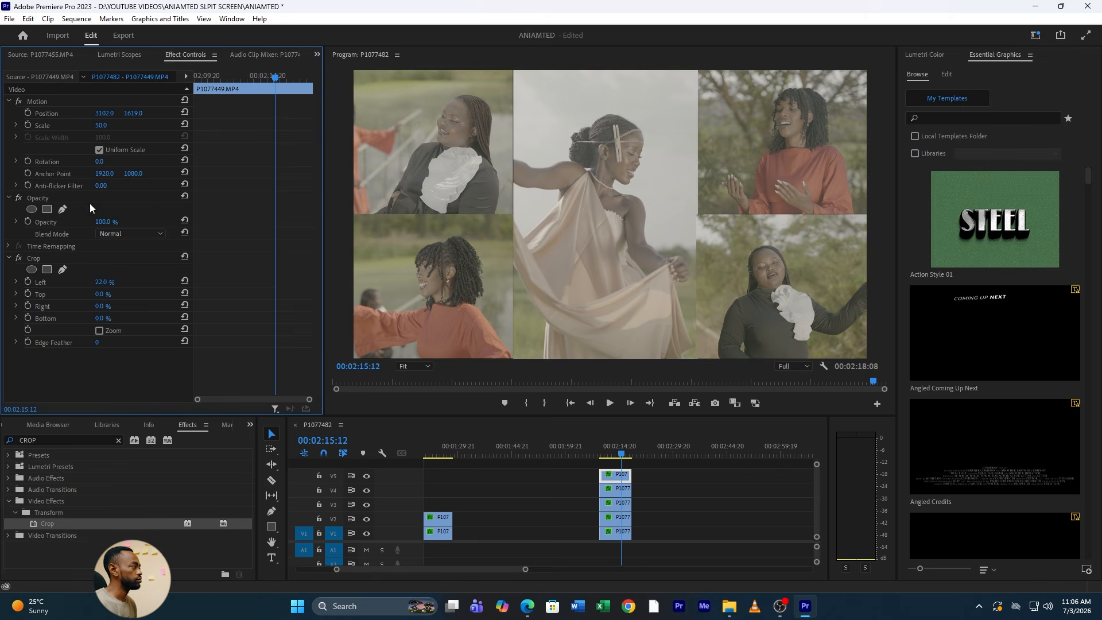
{"action": "left_click_drag", "start_coordinate": [105, 113], "coordinate": [112, 113]}
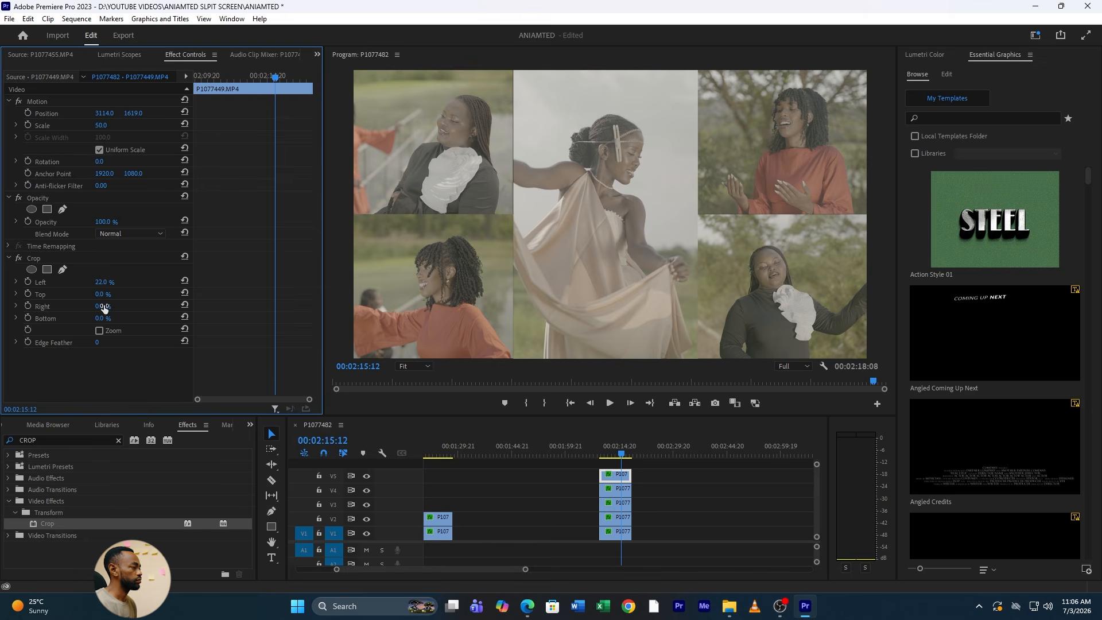
{"action": "mouse_move", "coordinate": [103, 308]}
{"action": "left_mouse_down"}
{"action": "mouse_move", "coordinate": [149, 308]}
{"action": "mouse_move", "coordinate": [111, 309]}
{"action": "left_mouse_up"}
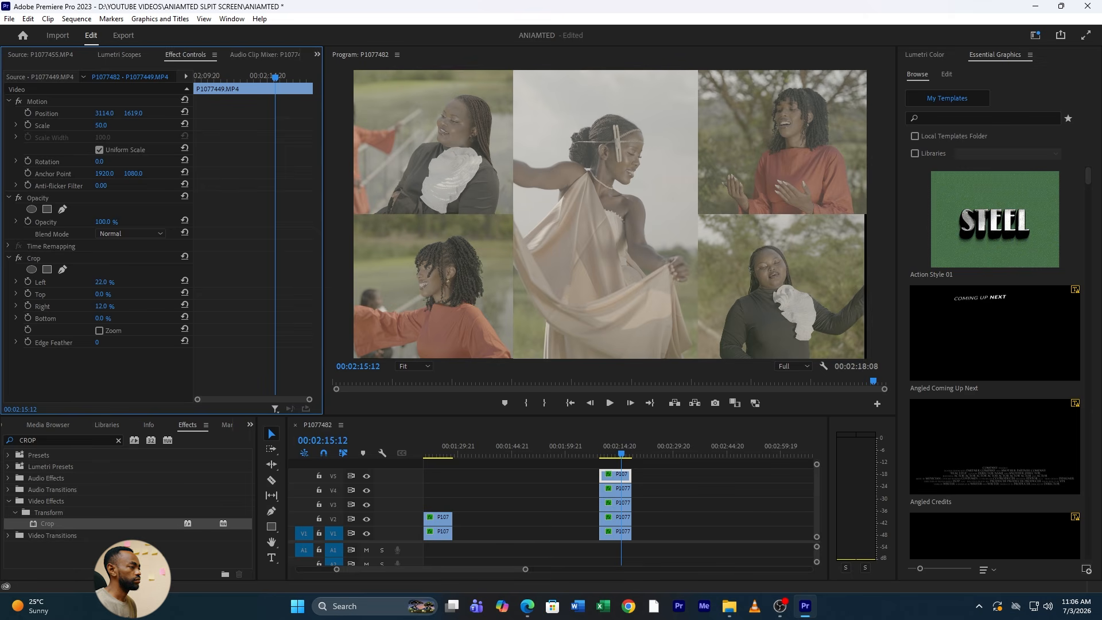
- Play back the five-clip grid and review the single clip, three-way, two-way and five-clip layouts along the timeline
{"action": "left_click", "coordinate": [606, 449]}
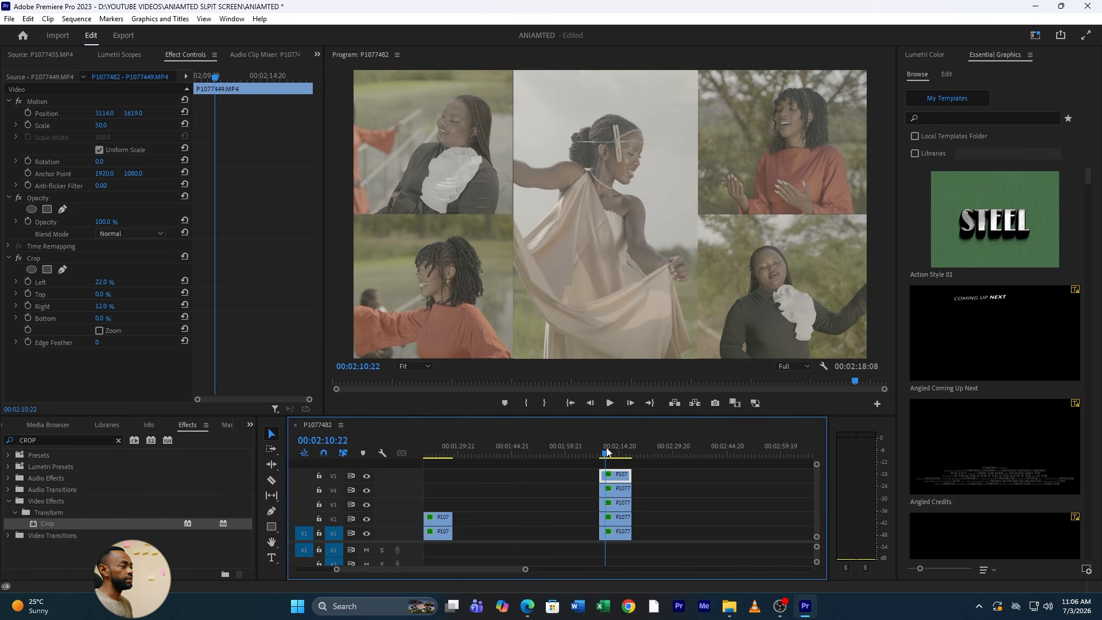
{"action": "key", "text": "space"}
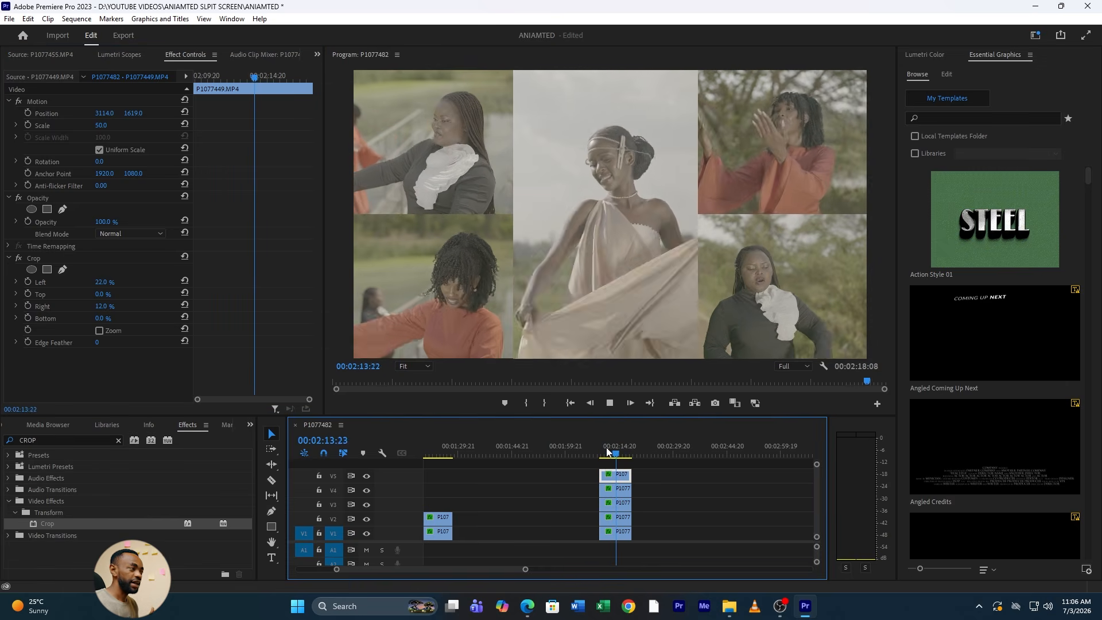
{"action": "key", "text": "space"}
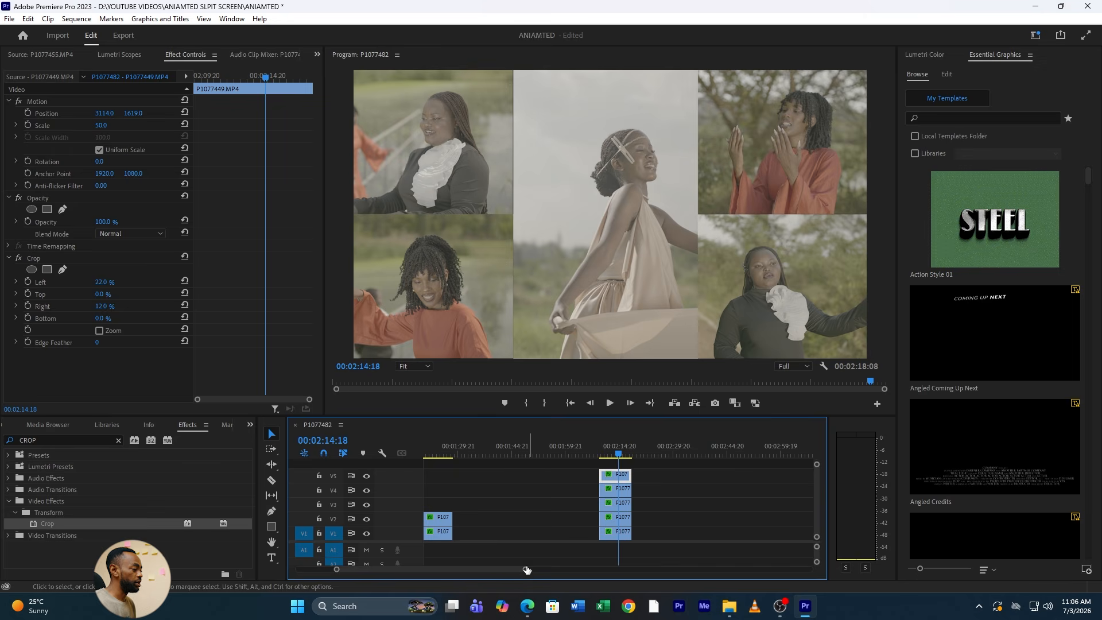
{"action": "left_click_drag", "start_coordinate": [527, 570], "coordinate": [621, 569]}
{"action": "left_click_drag", "start_coordinate": [435, 453], "coordinate": [431, 455]}
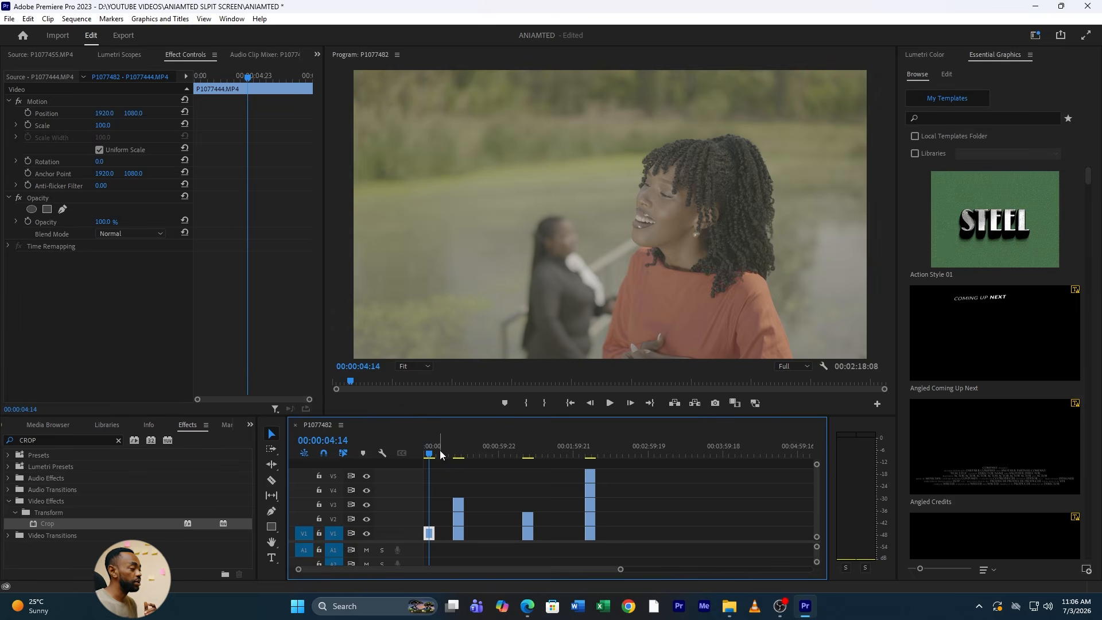
{"action": "left_click", "coordinate": [462, 452]}
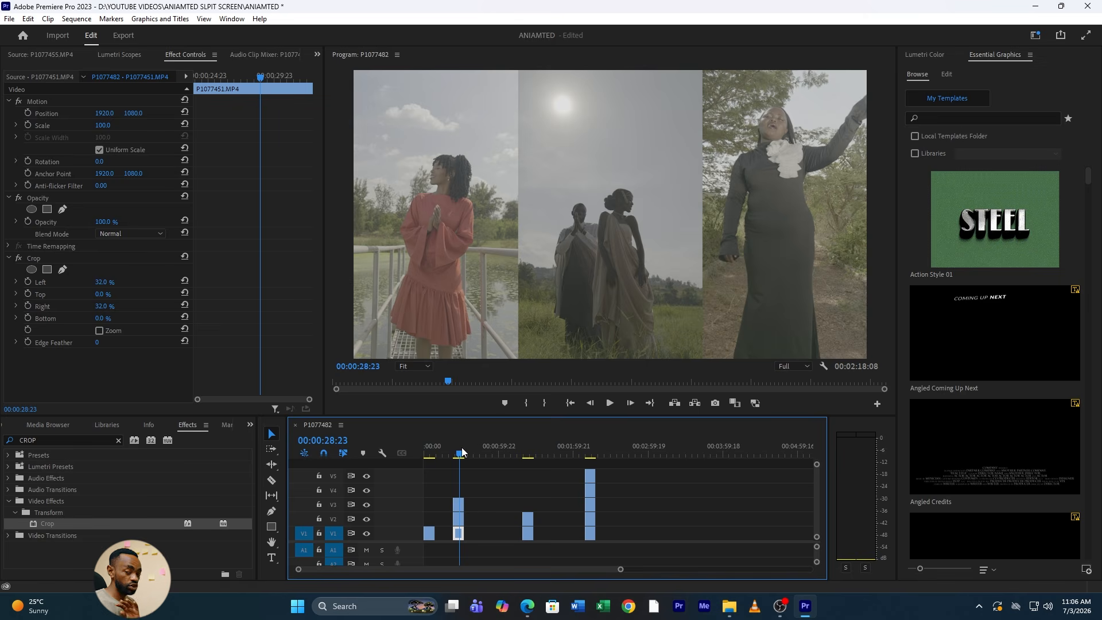
{"action": "left_click", "coordinate": [530, 453]}
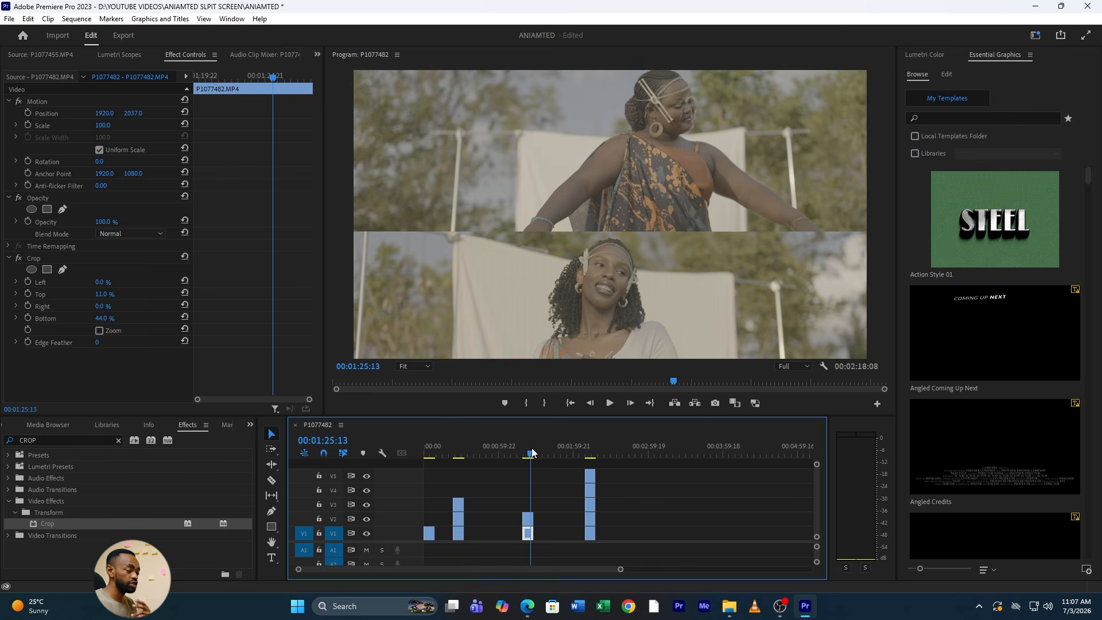
{"action": "left_click", "coordinate": [590, 454]}
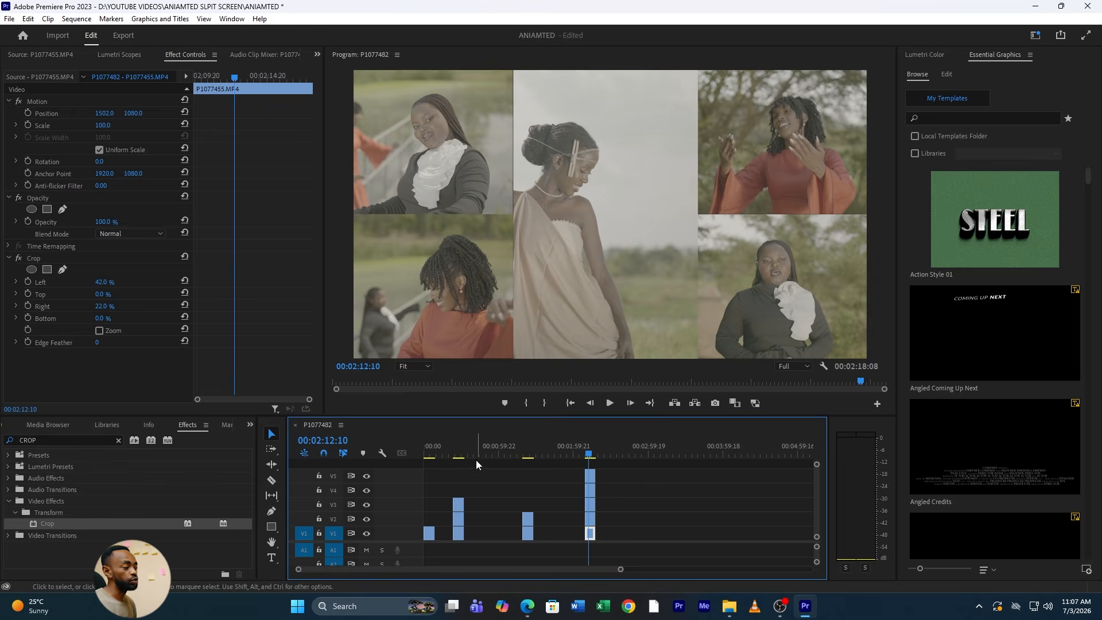
{"action": "left_click", "coordinate": [447, 454]}
{"action": "left_click", "coordinate": [438, 453]}
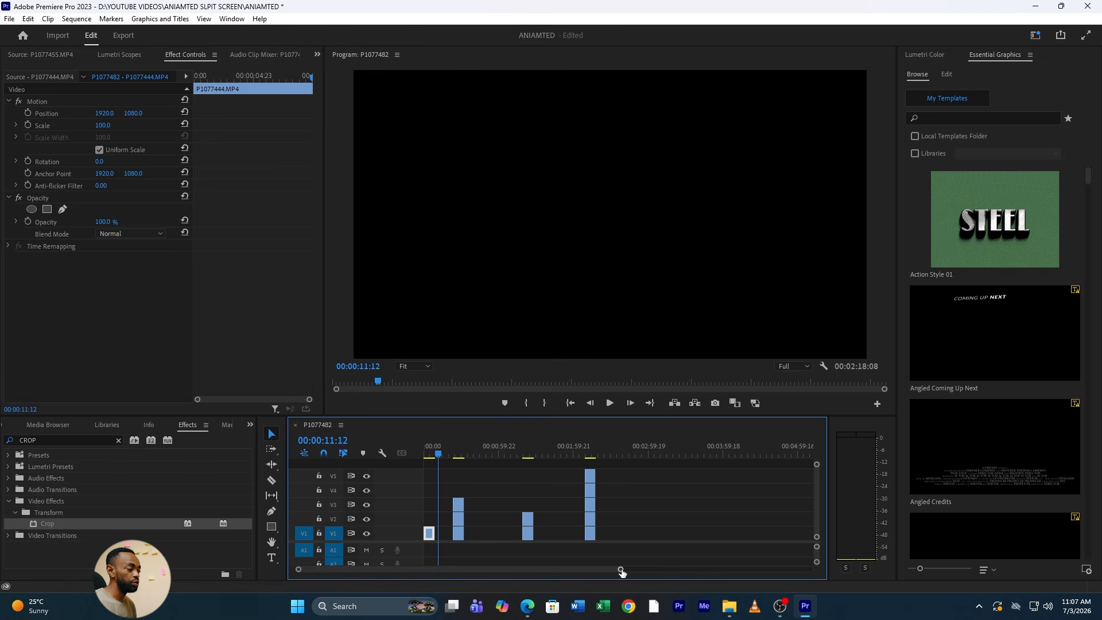
- Assign the Forest label colour to the three stacked clips of the vertical split-screen
{"action": "left_click_drag", "start_coordinate": [620, 570], "coordinate": [581, 567]}
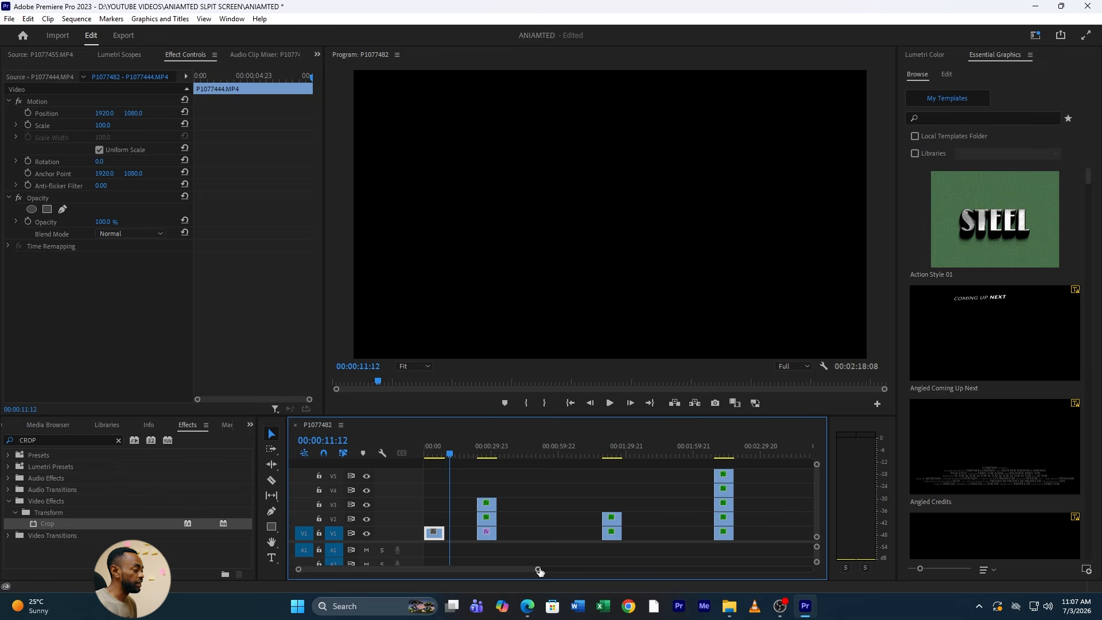
{"action": "left_click_drag", "start_coordinate": [540, 570], "coordinate": [458, 569]}
{"action": "left_click_drag", "start_coordinate": [524, 476], "coordinate": [583, 558]}
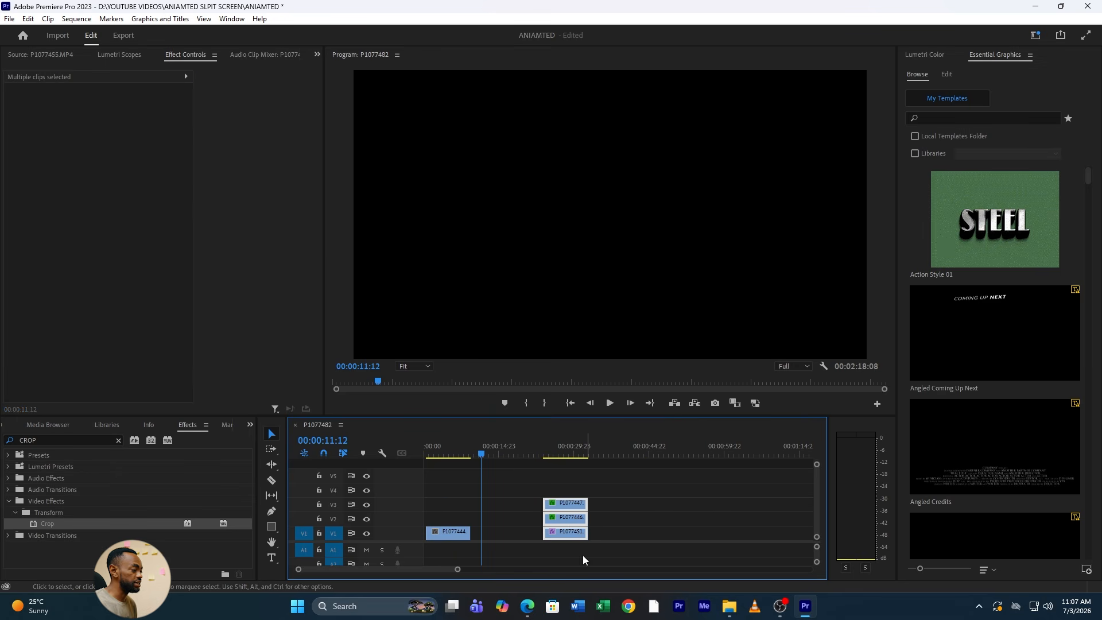
{"action": "right_click", "coordinate": [569, 524]}
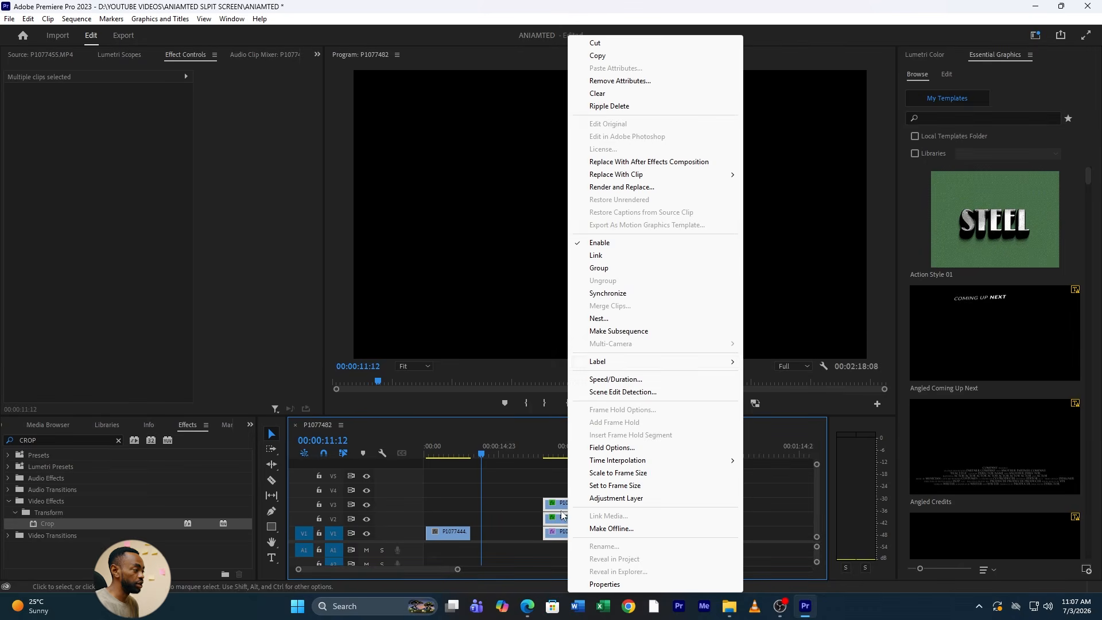
{"action": "mouse_move", "coordinate": [718, 362]}
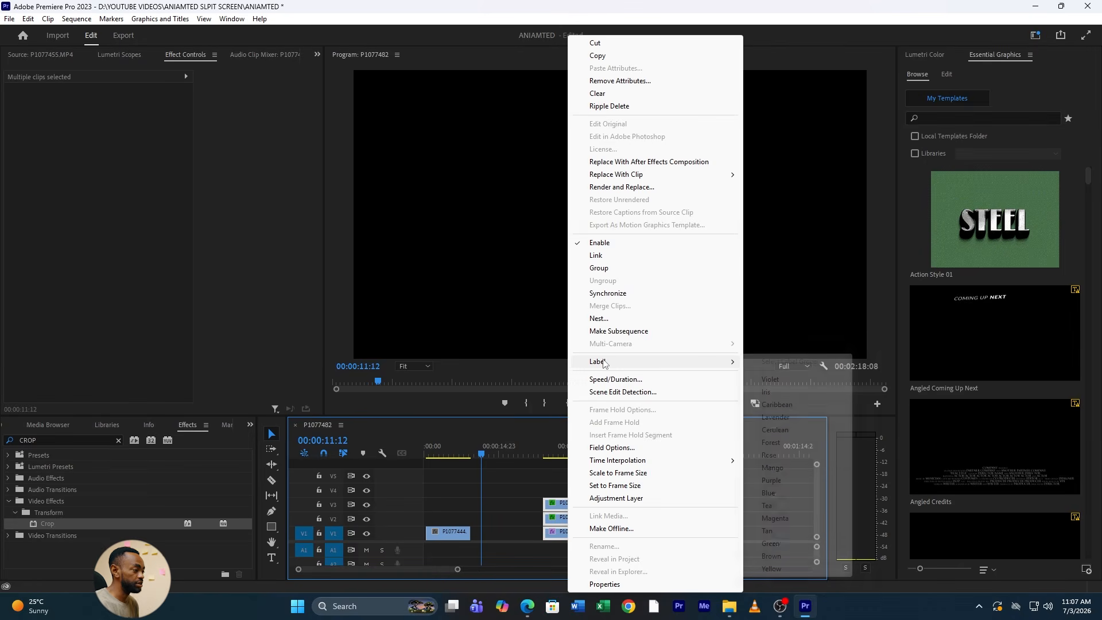
{"action": "left_click", "coordinate": [779, 443]}
{"action": "left_click", "coordinate": [580, 453]}
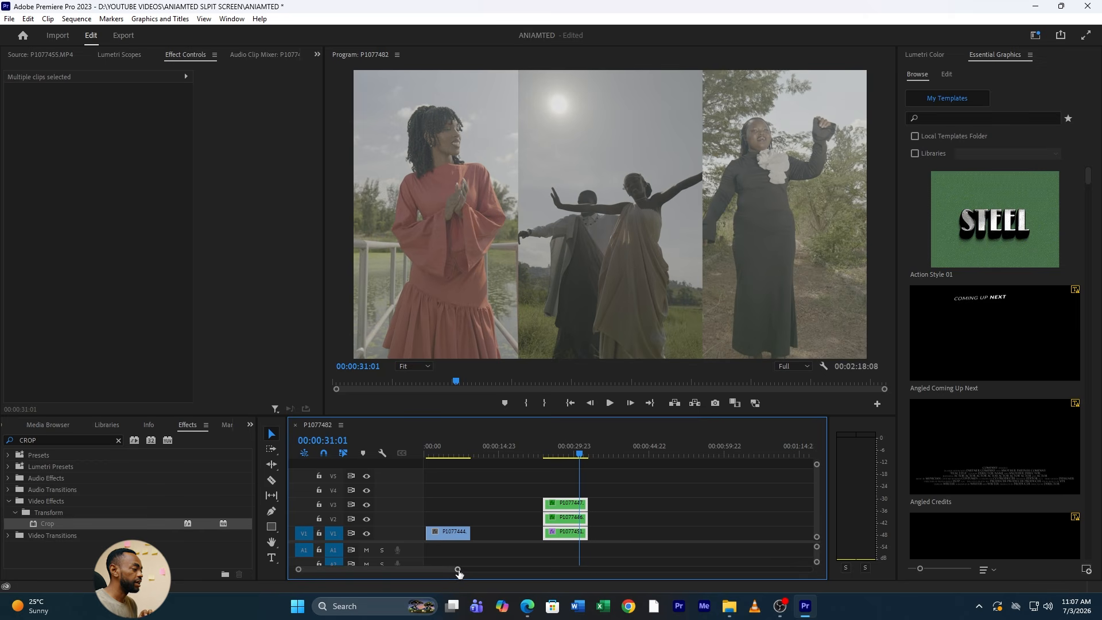
- Assign the Purple label colour to the two stacked clips of the horizontal split-screen
{"action": "left_click_drag", "start_coordinate": [458, 570], "coordinate": [520, 570]}
{"action": "left_click_drag", "start_coordinate": [600, 482], "coordinate": [650, 530]}
{"action": "right_click", "coordinate": [643, 516]}
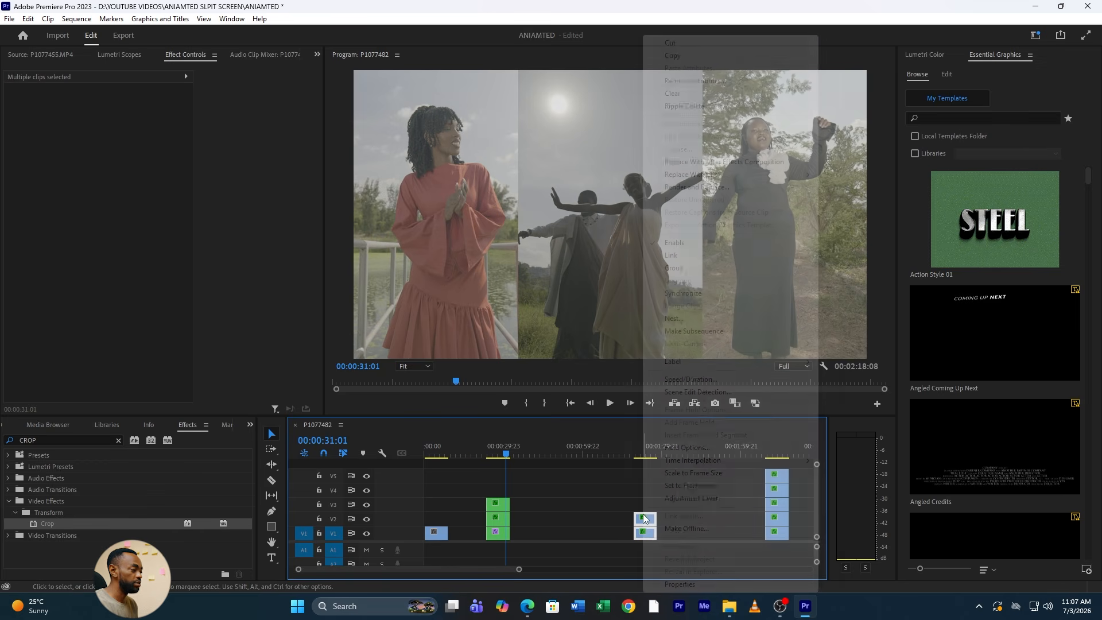
{"action": "mouse_move", "coordinate": [719, 361]}
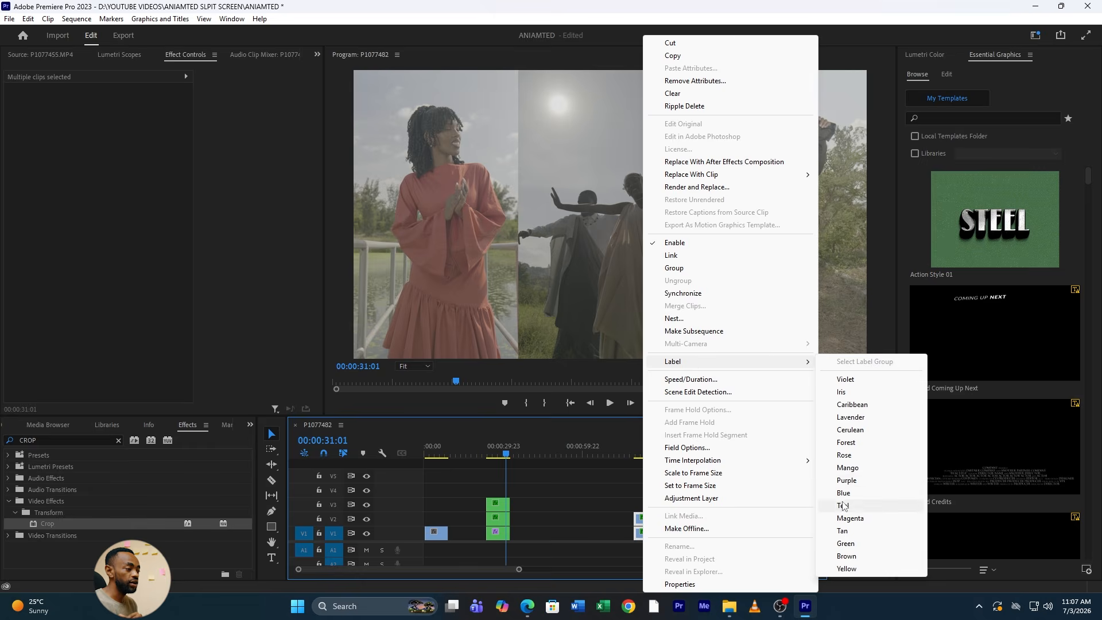
{"action": "left_click", "coordinate": [847, 480]}
- Assign the Caribbean label colour to the five stacked clips of the grid layout
{"action": "left_click_drag", "start_coordinate": [507, 568], "coordinate": [517, 569]}
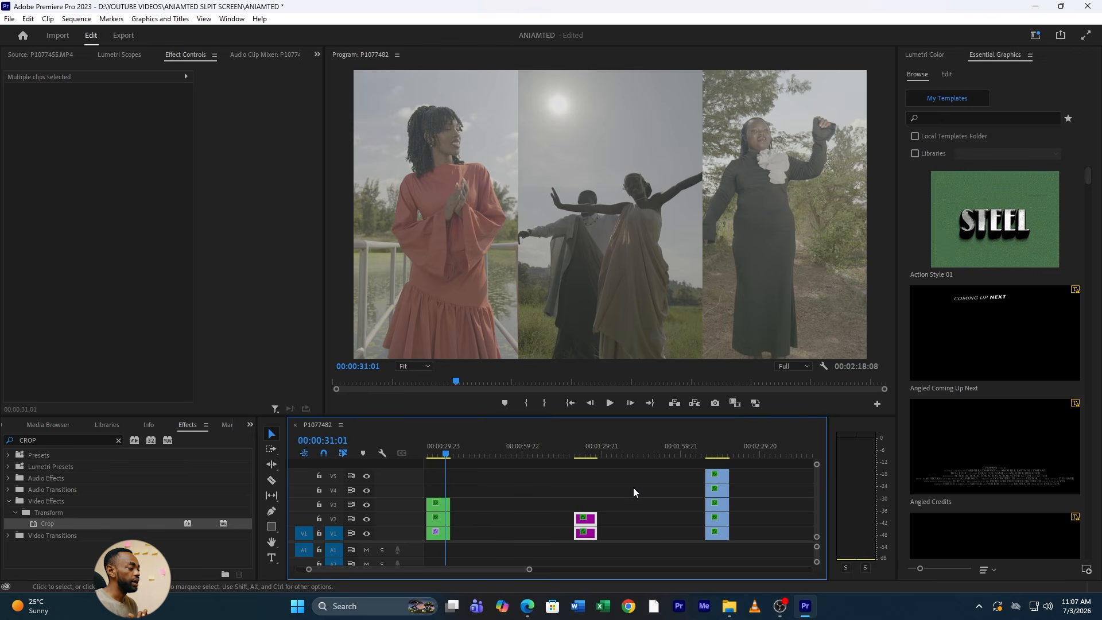
{"action": "left_click_drag", "start_coordinate": [671, 469], "coordinate": [738, 546]}
{"action": "right_click", "coordinate": [715, 508]}
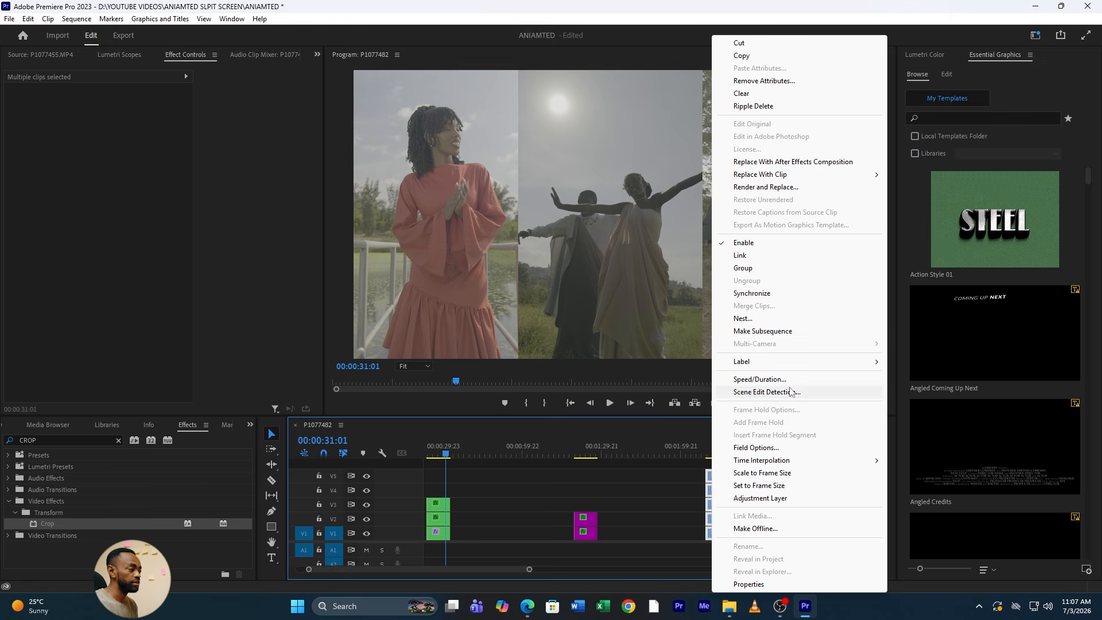
{"action": "mouse_move", "coordinate": [763, 362]}
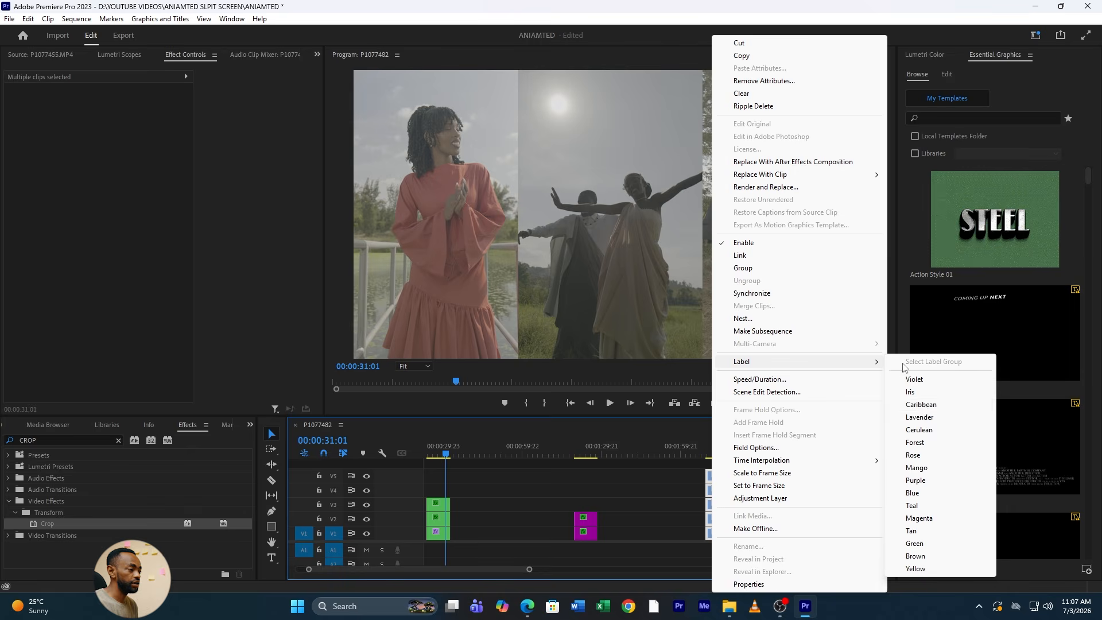
{"action": "left_click", "coordinate": [921, 404]}
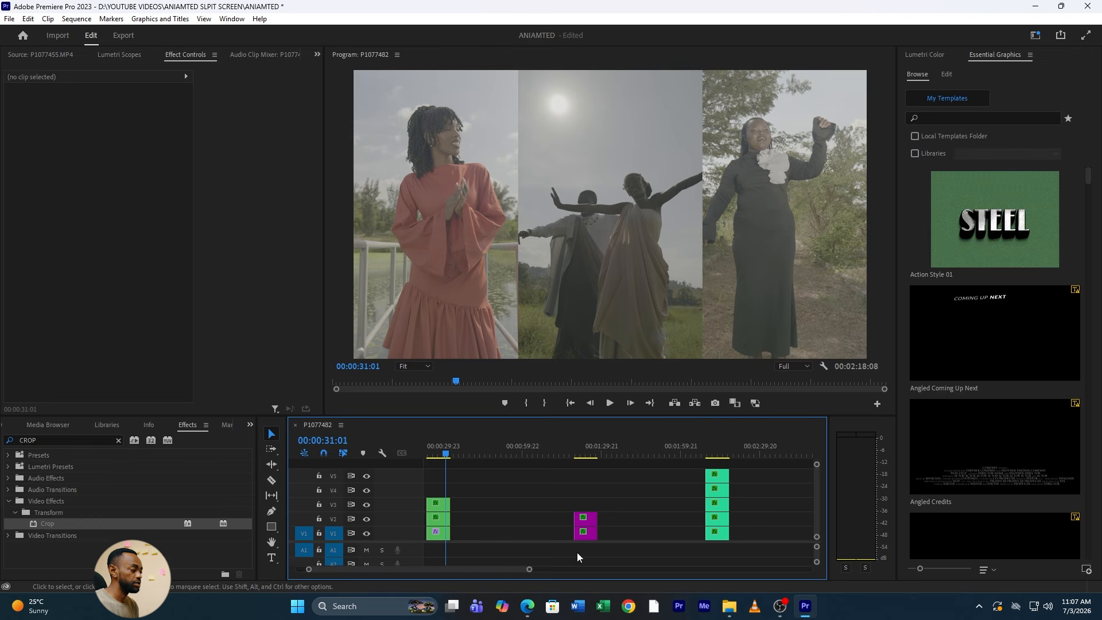
- Add a Position keyframe at 00:00:24:18 to the middle clip P1077451 of the three-way split, keeping position 1920, 1080
{"action": "scroll", "coordinate": [493, 569], "scroll_direction": "up", "scroll_amount": 2}
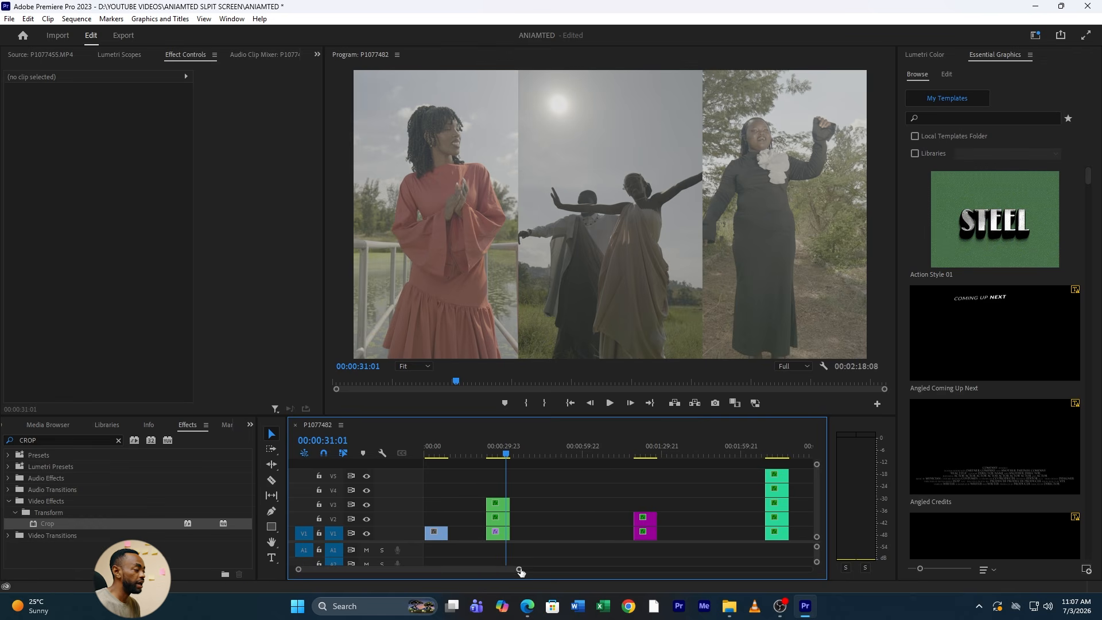
{"action": "left_click_drag", "start_coordinate": [519, 570], "coordinate": [394, 569]}
{"action": "left_click", "coordinate": [576, 453]}
{"action": "left_click", "coordinate": [603, 452]}
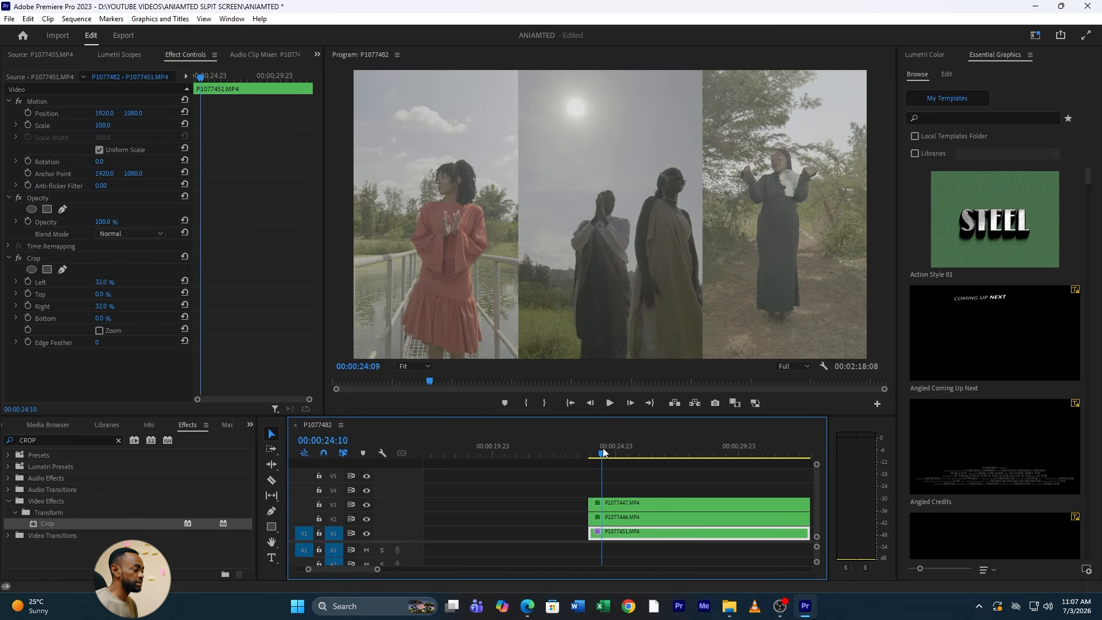
{"action": "left_click_drag", "start_coordinate": [603, 453], "coordinate": [623, 457]}
{"action": "left_click_drag", "start_coordinate": [374, 570], "coordinate": [363, 573]}
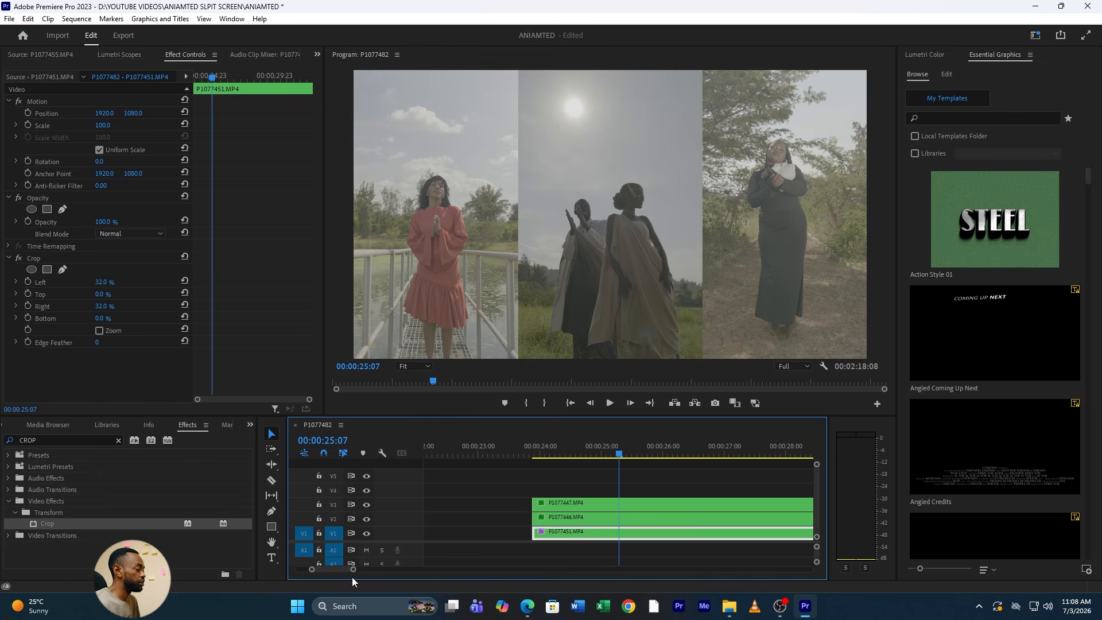
{"action": "left_click_drag", "start_coordinate": [353, 570], "coordinate": [346, 570]}
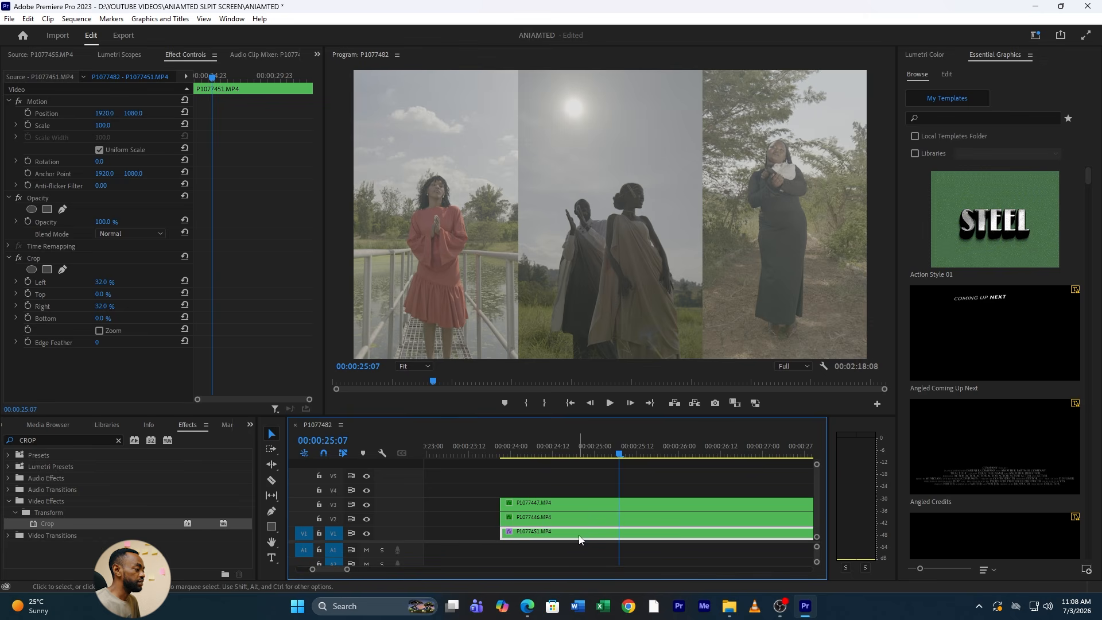
{"action": "left_click_drag", "start_coordinate": [555, 453], "coordinate": [573, 457]}
{"action": "left_click", "coordinate": [565, 523]}
{"action": "left_click", "coordinate": [560, 533]}
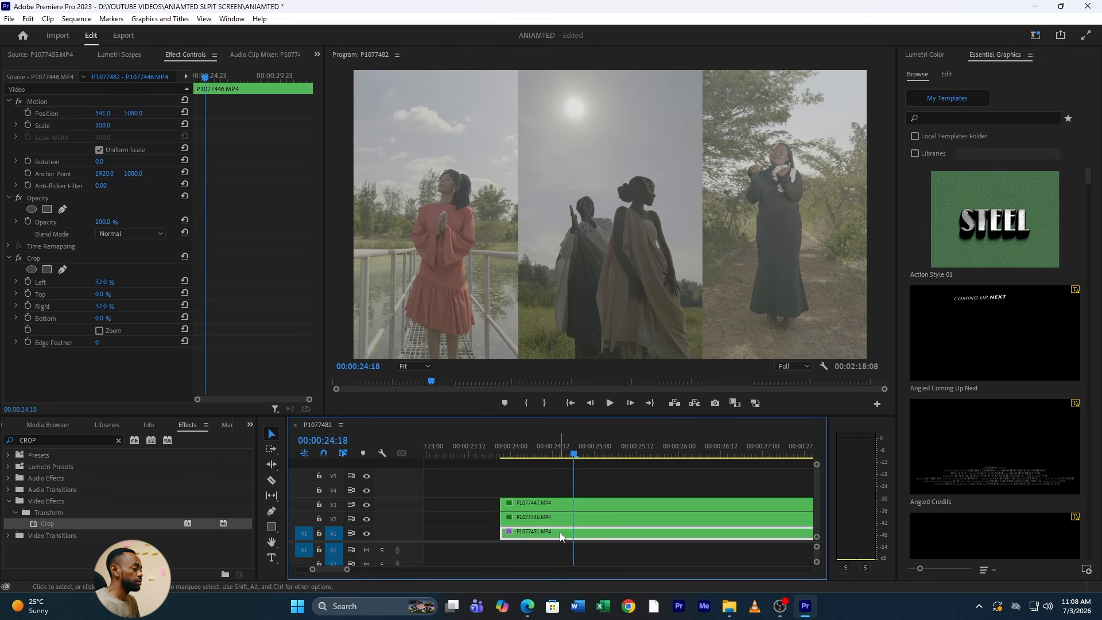
{"action": "left_click", "coordinate": [28, 112]}
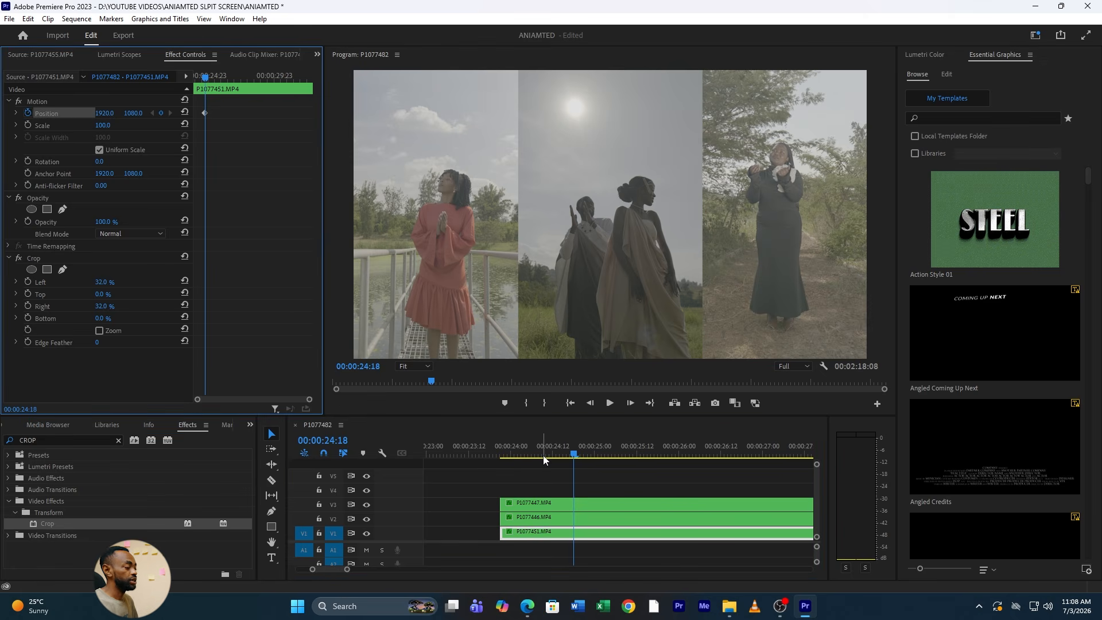
- Keyframe P1077451's vertical position to -1111 at the clip's start, 00:00:23:21, and play back the slide-in twice
{"action": "left_click_drag", "start_coordinate": [548, 454], "coordinate": [503, 458]}
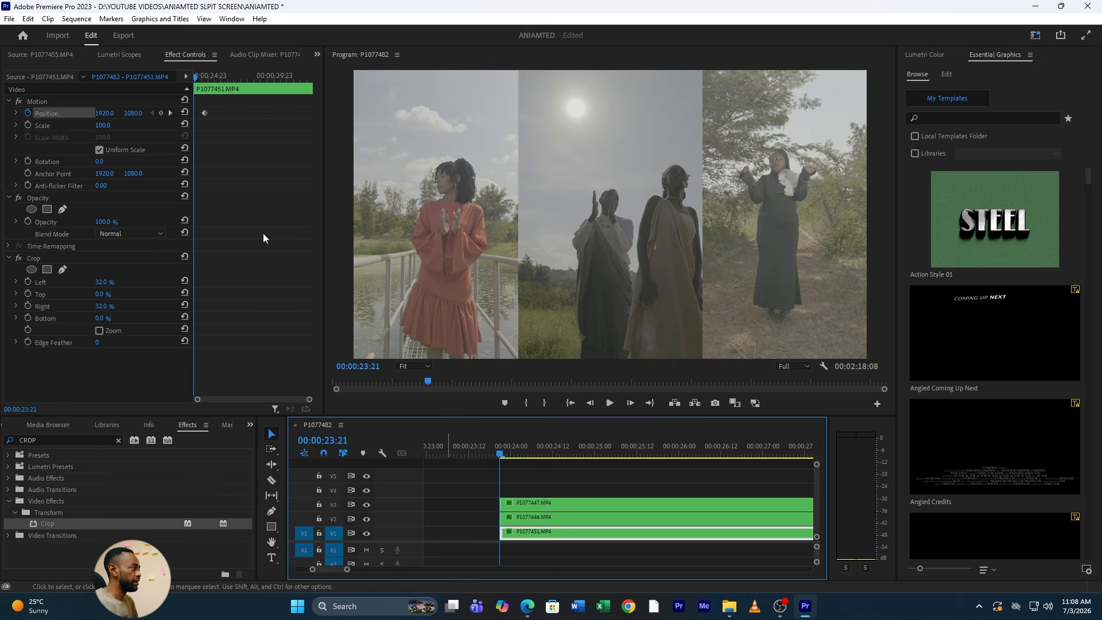
{"action": "left_click_drag", "start_coordinate": [131, 113], "coordinate": [51, 113]}
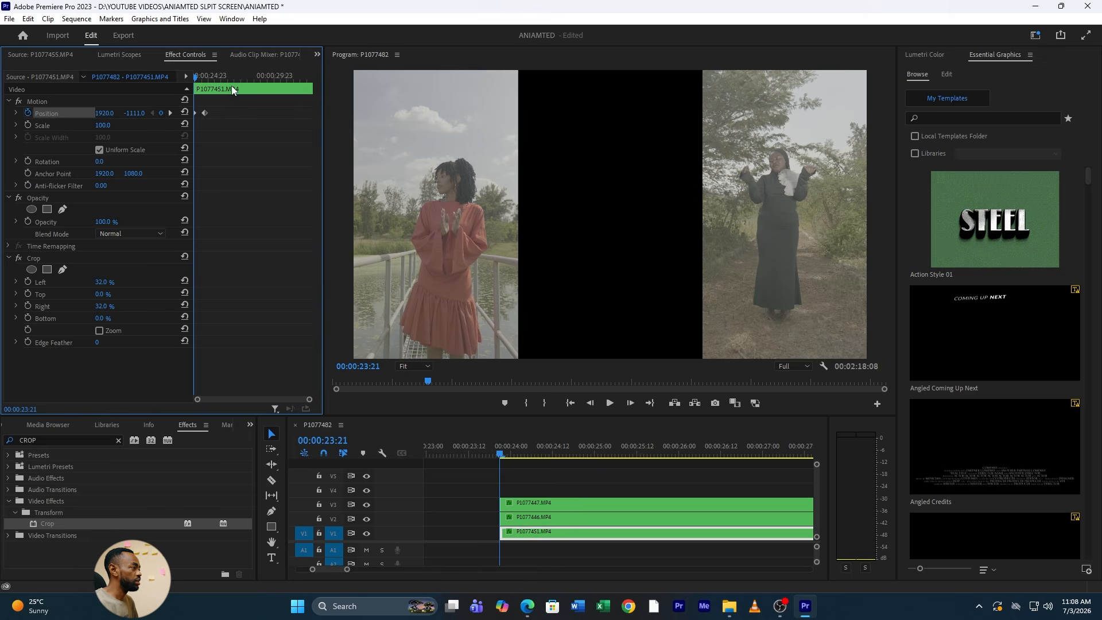
{"action": "key", "text": "space"}
{"action": "key", "text": "space"}
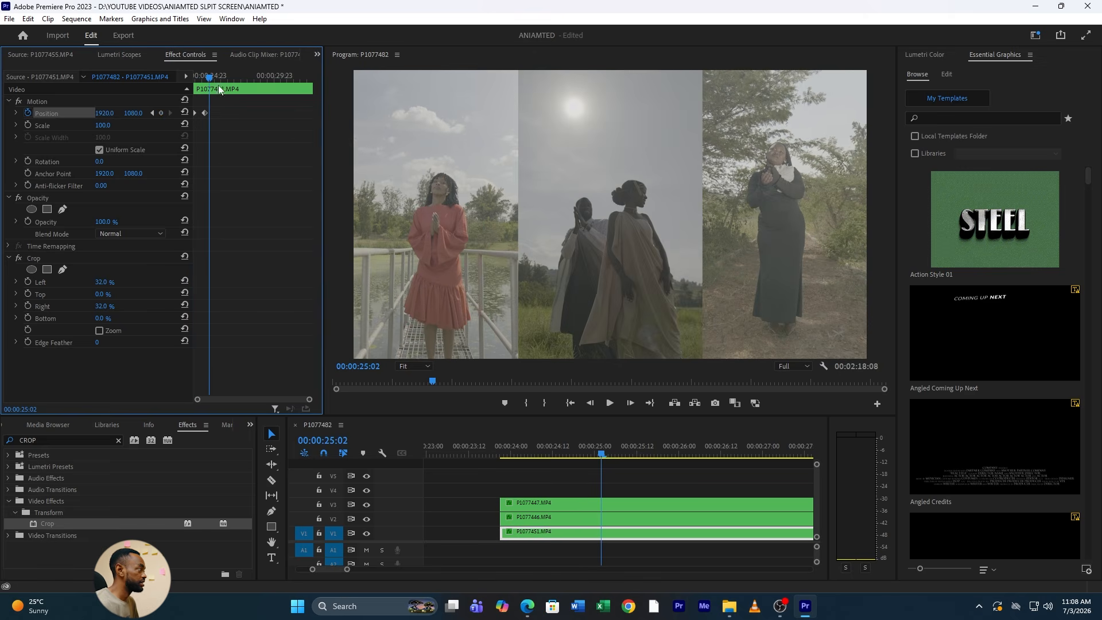
{"action": "left_click_drag", "start_coordinate": [210, 77], "coordinate": [100, 78]}
{"action": "key", "text": "space"}
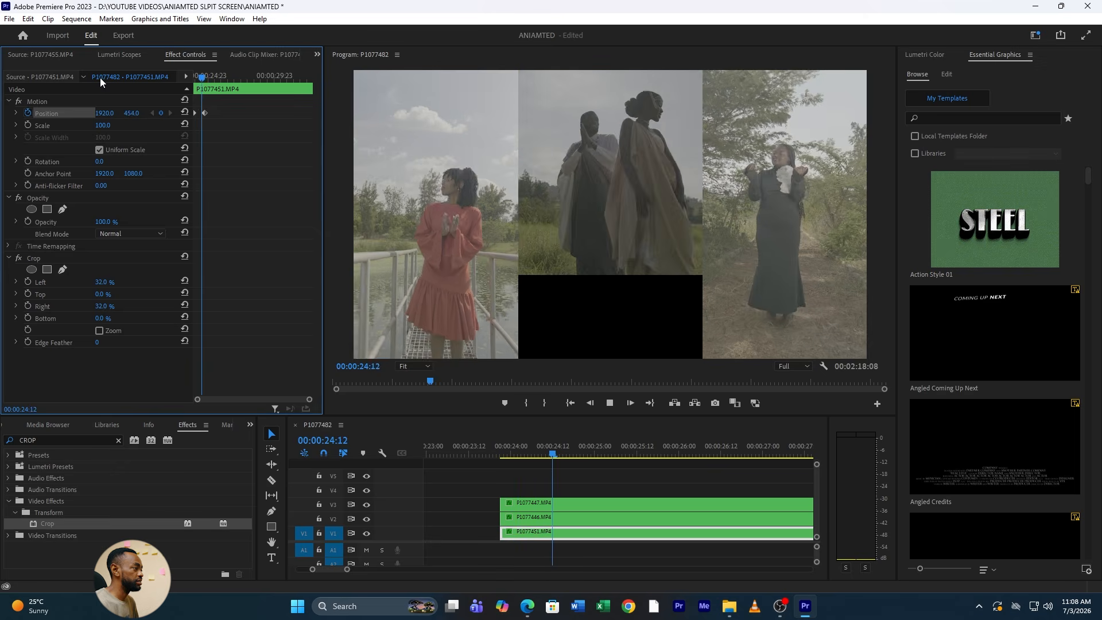
{"action": "key", "text": "space"}
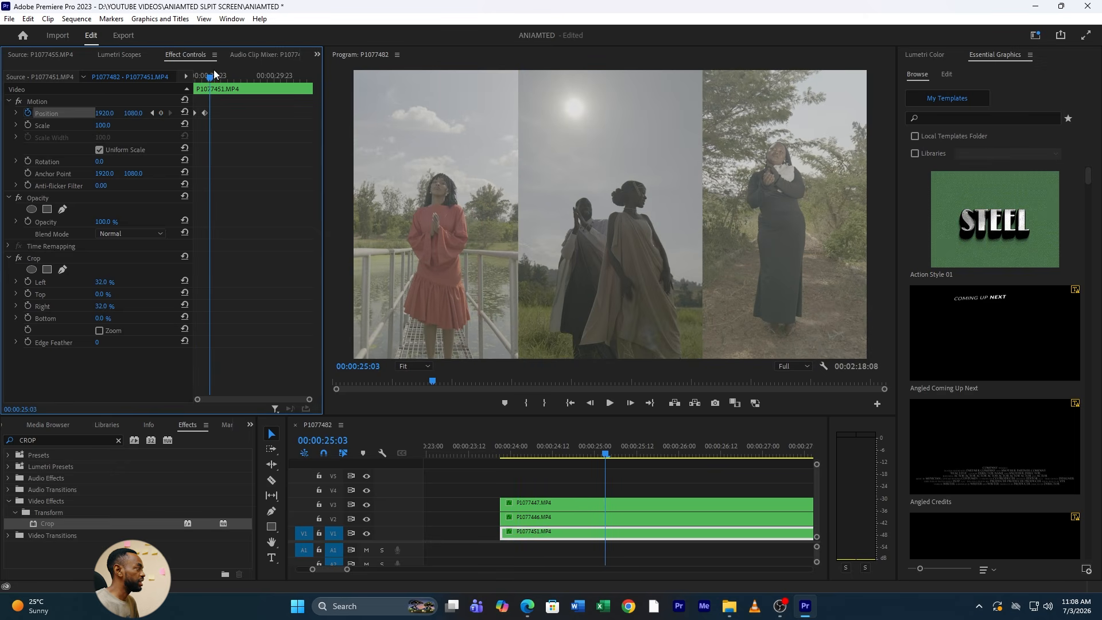
- Keyframe the left clip P1077446's Position at 541, 1080 at 00:00:24:18 and at 541, 3429 at the clip's start, 00:00:23:21
{"action": "left_click_drag", "start_coordinate": [214, 71], "coordinate": [208, 79]}
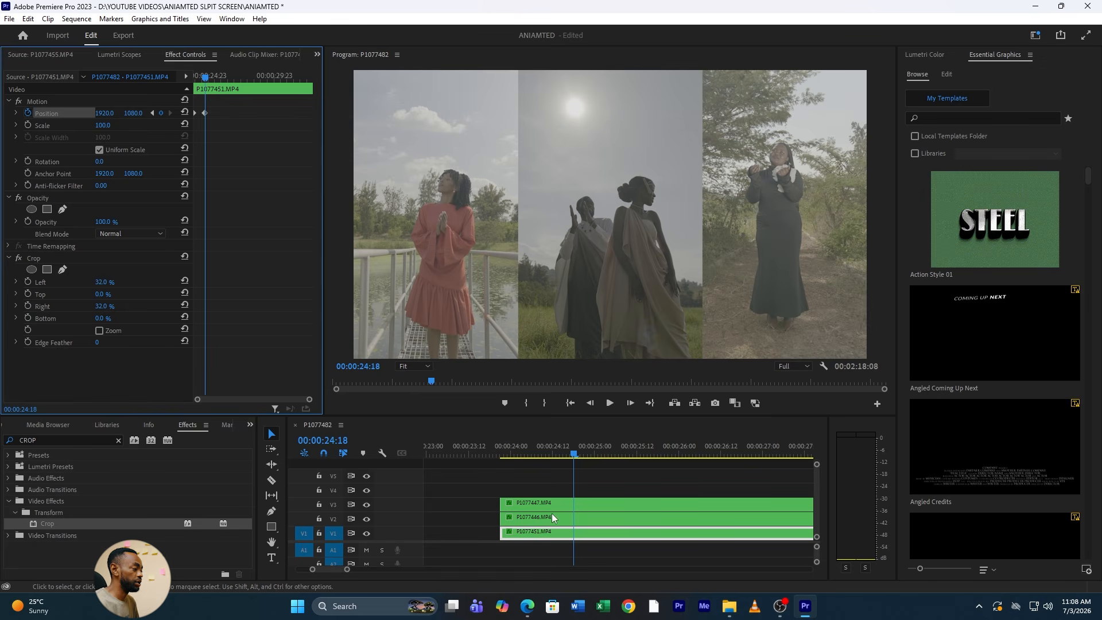
{"action": "left_click", "coordinate": [567, 518]}
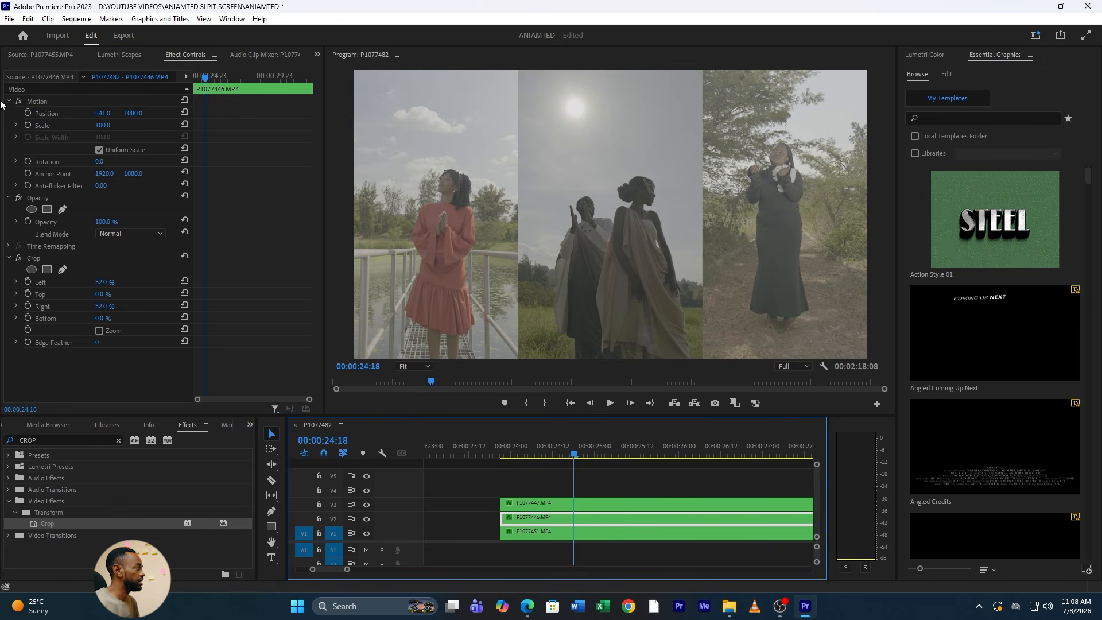
{"action": "left_click", "coordinate": [28, 113]}
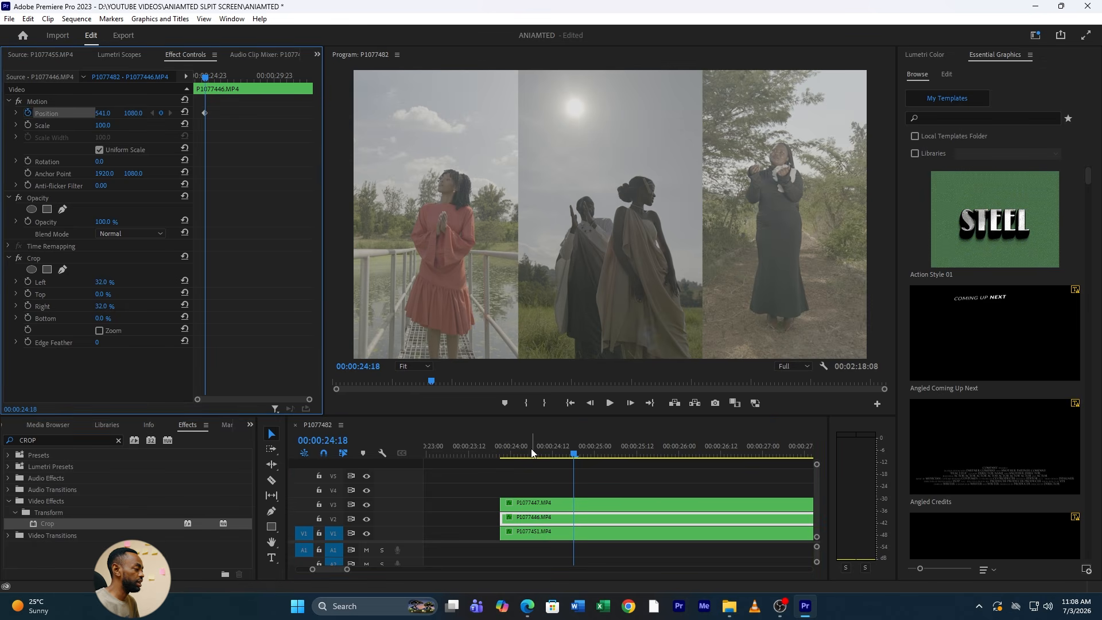
{"action": "left_click", "coordinate": [511, 455]}
{"action": "left_click_drag", "start_coordinate": [511, 455], "coordinate": [500, 457]}
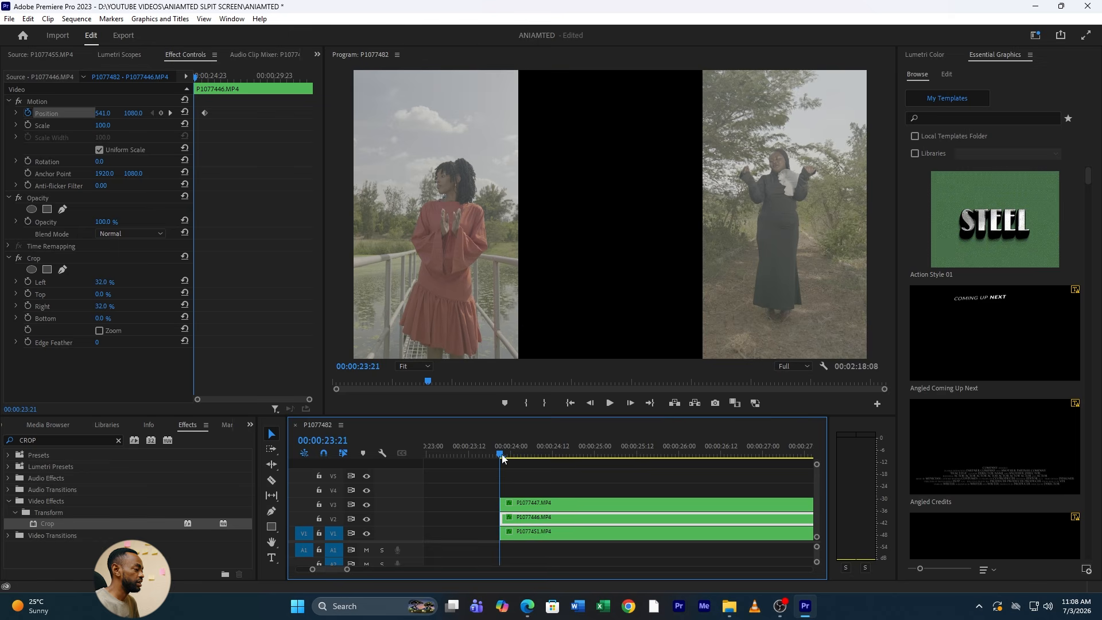
{"action": "left_click_drag", "start_coordinate": [133, 113], "coordinate": [212, 113]}
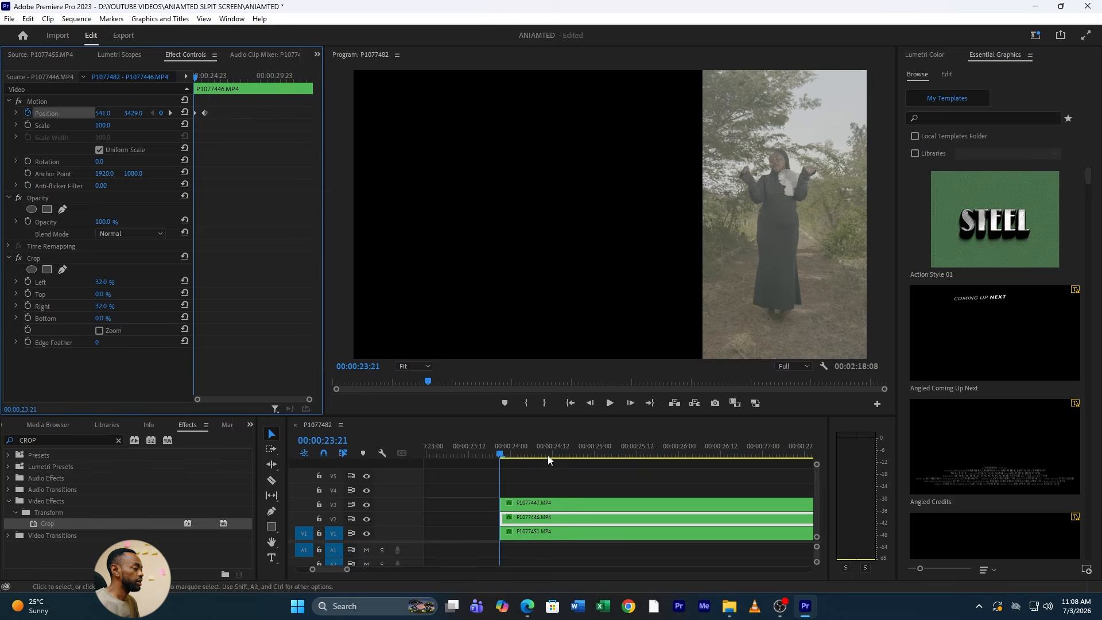
- Keyframe the right clip P1077447's Position at 2995, 1080 at 00:00:24:18 and at 2995, 3337 at the clip's start, 00:00:23:21
{"action": "left_click_drag", "start_coordinate": [500, 454], "coordinate": [576, 453]}
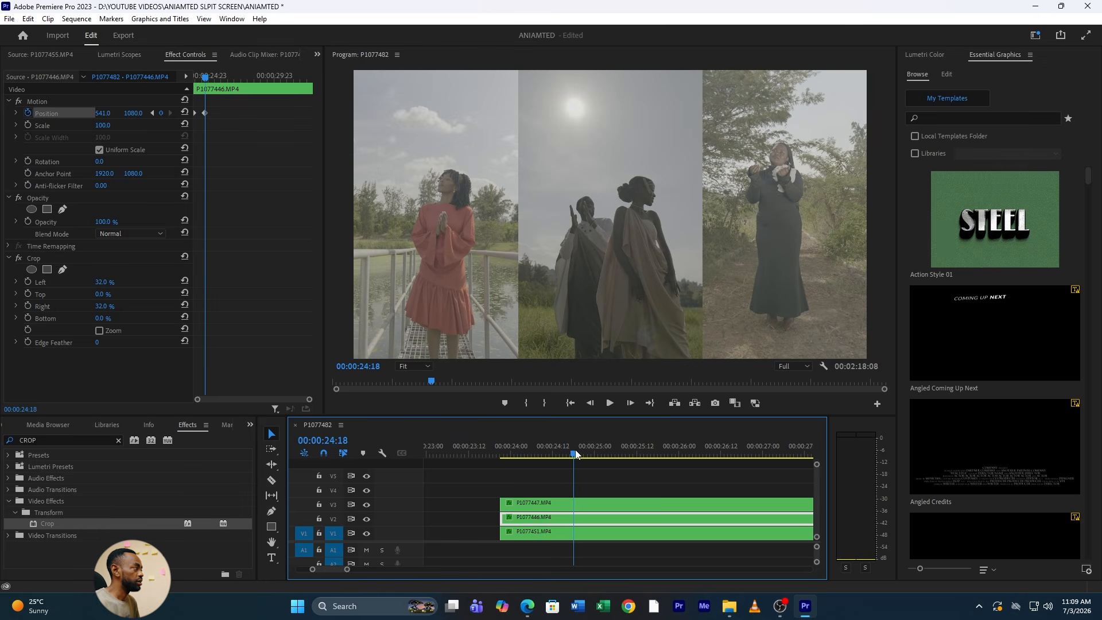
{"action": "left_click", "coordinate": [557, 503]}
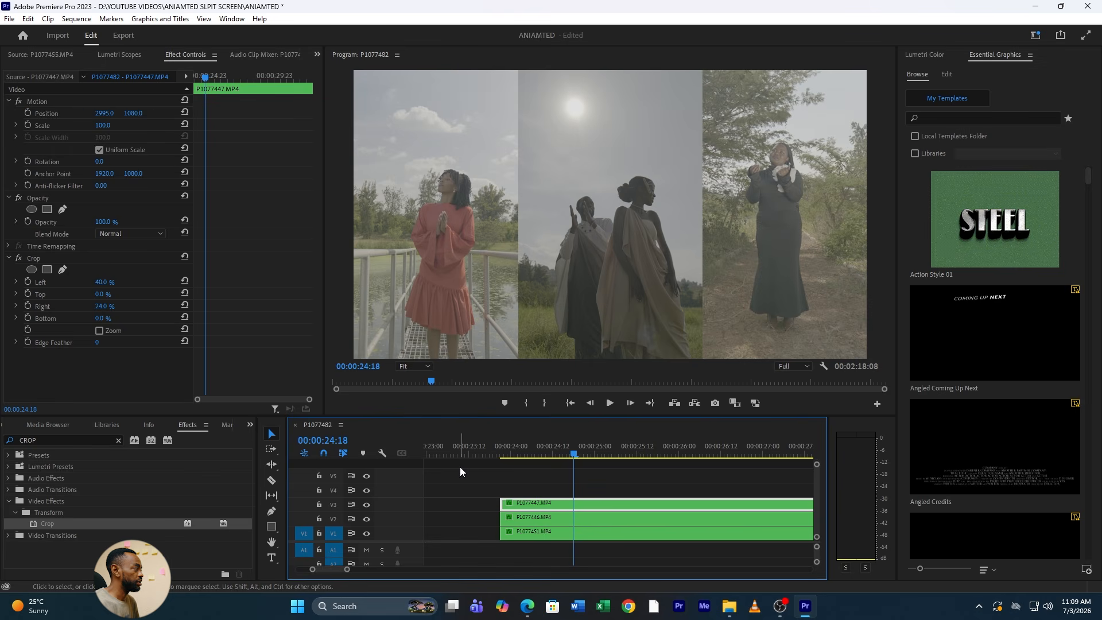
{"action": "left_click", "coordinate": [29, 112]}
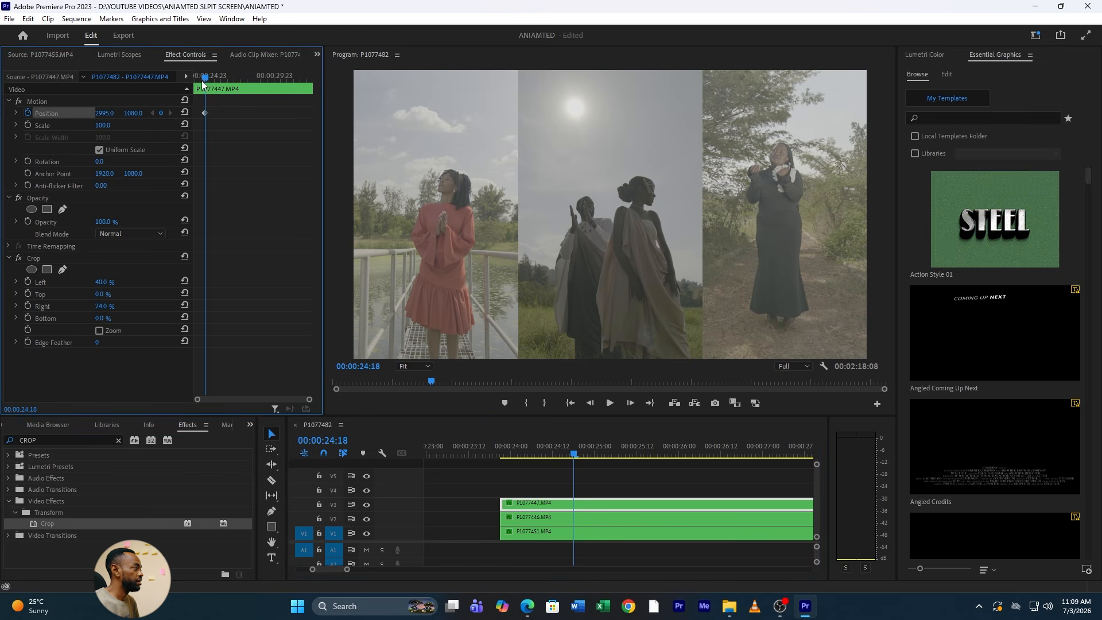
{"action": "left_click", "coordinate": [515, 455]}
{"action": "left_click_drag", "start_coordinate": [516, 458], "coordinate": [502, 458]}
{"action": "left_click_drag", "start_coordinate": [132, 113], "coordinate": [244, 113]}
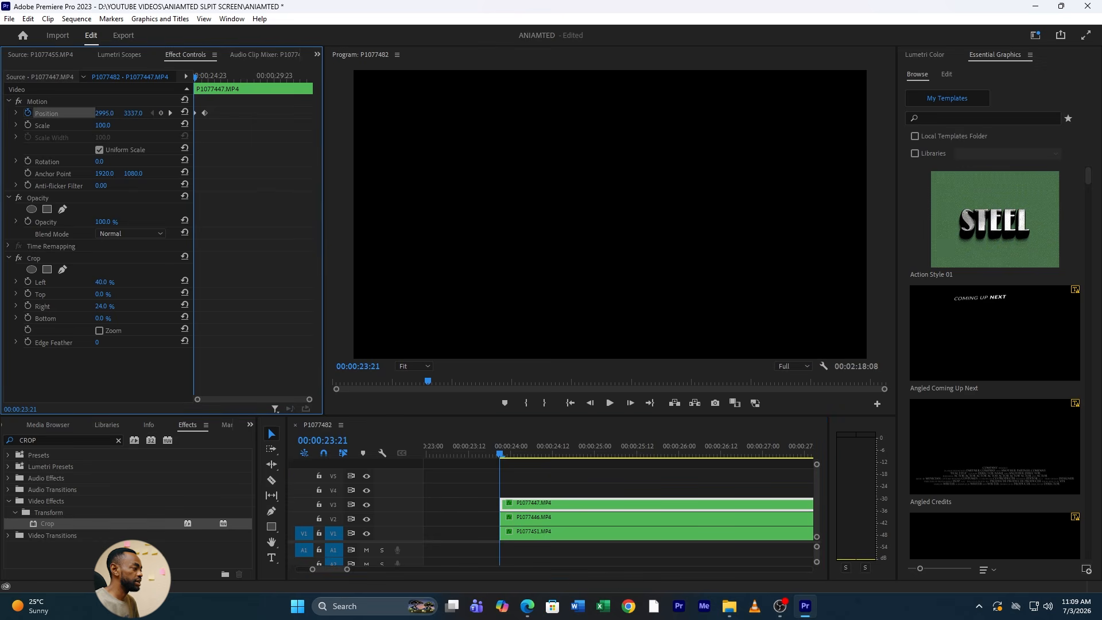
- Play back the three-way split's slide-in from just before the stack's start several times
{"action": "key", "text": "space"}
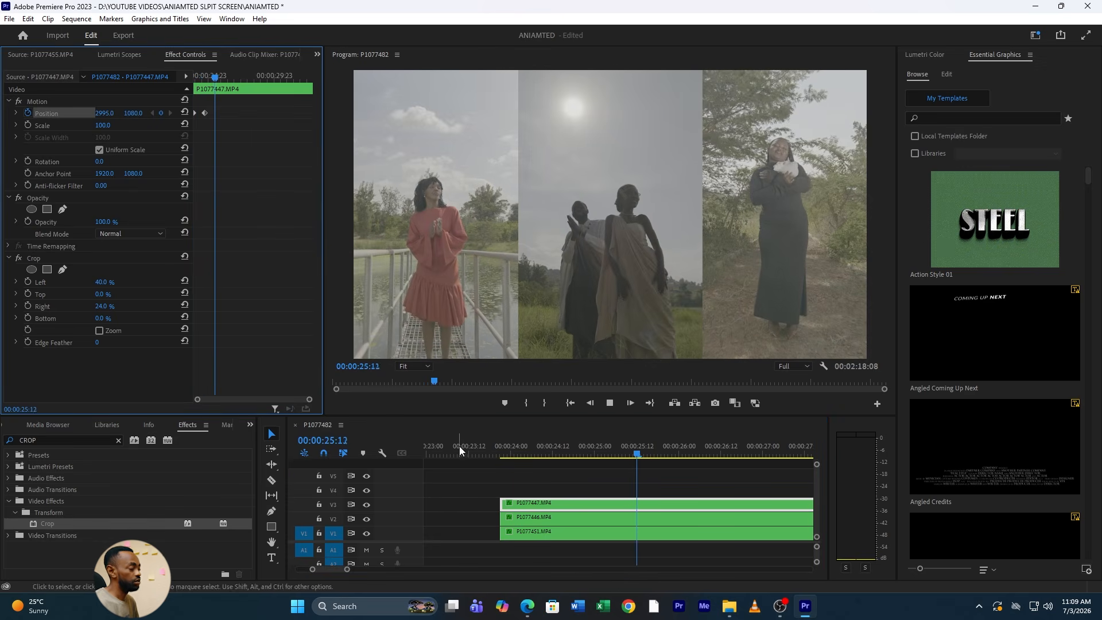
{"action": "left_click", "coordinate": [494, 451]}
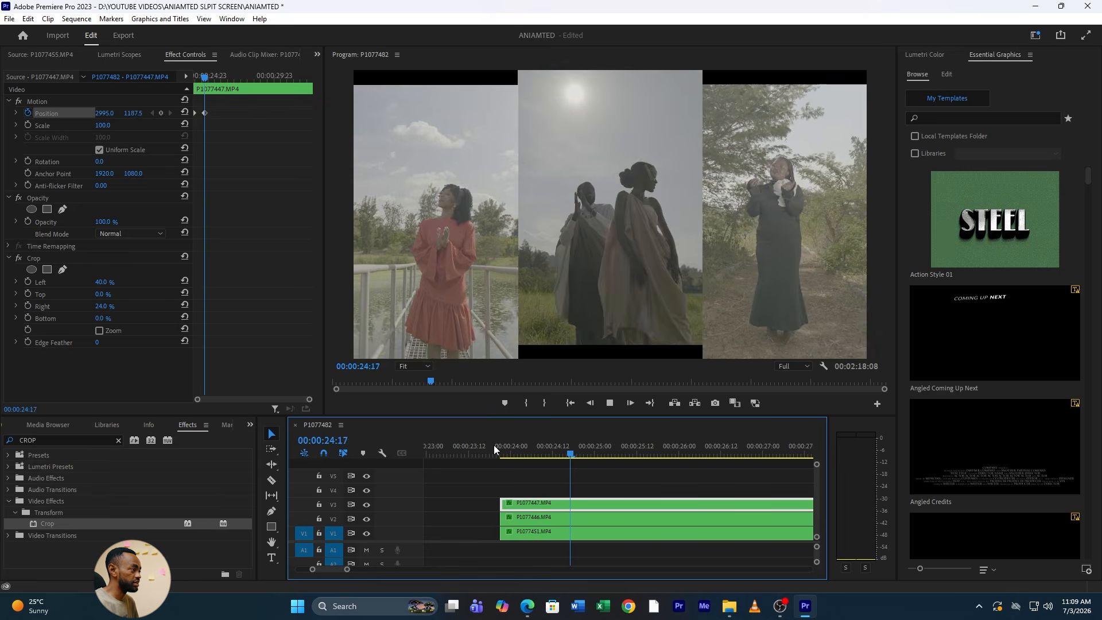
{"action": "key", "text": "space"}
{"action": "left_click", "coordinate": [498, 450]}
{"action": "key", "text": "space"}
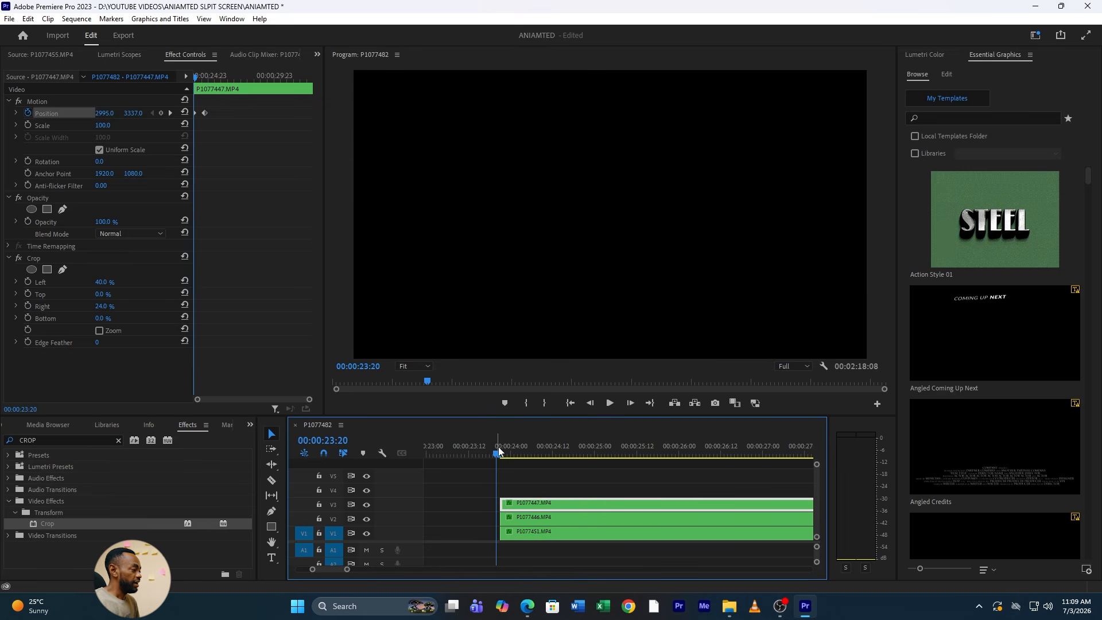
{"action": "key", "text": "space"}
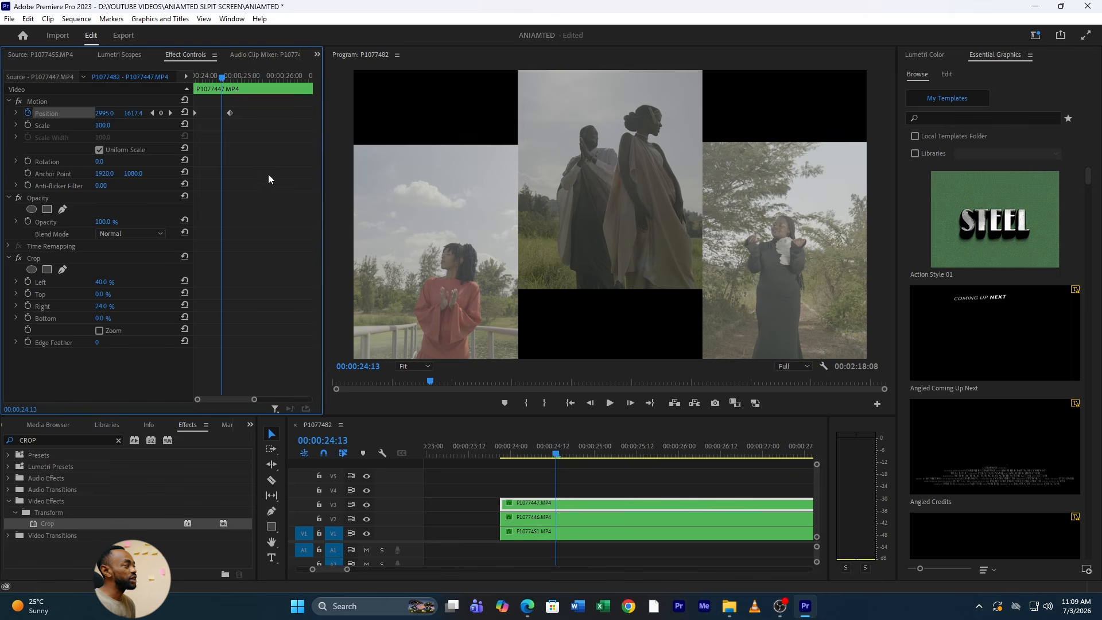
- Apply Ease Out to both Position keyframes of P1077447 and reshape its velocity curve to peak early and slow toward the end keyframe
{"action": "left_click_drag", "start_coordinate": [267, 174], "coordinate": [162, 78]}
{"action": "right_click", "coordinate": [230, 113]}
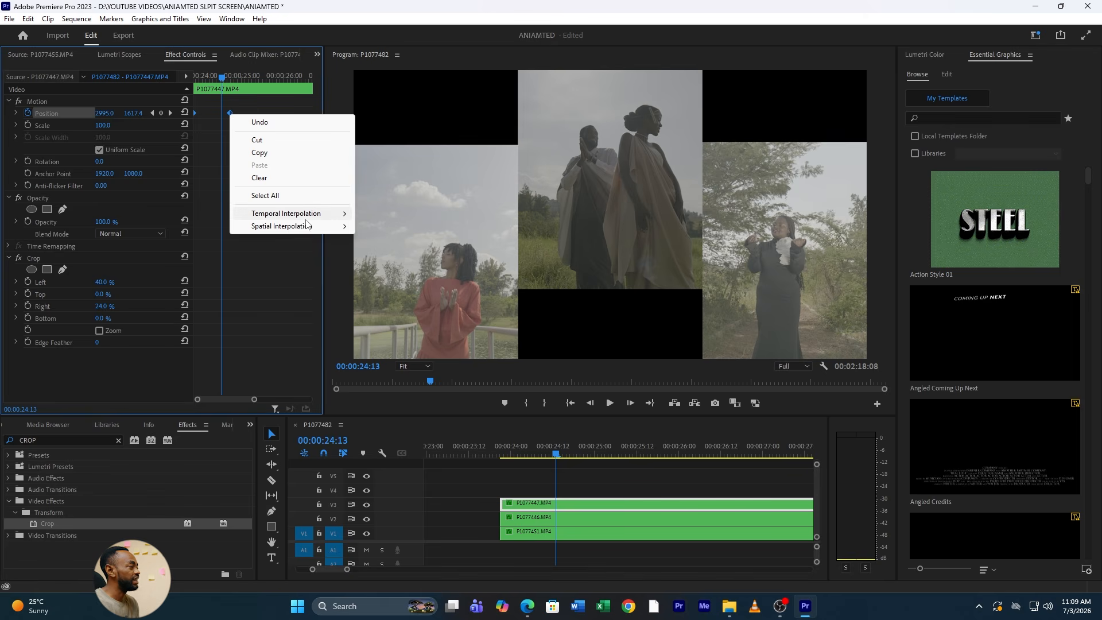
{"action": "mouse_move", "coordinate": [331, 221]}
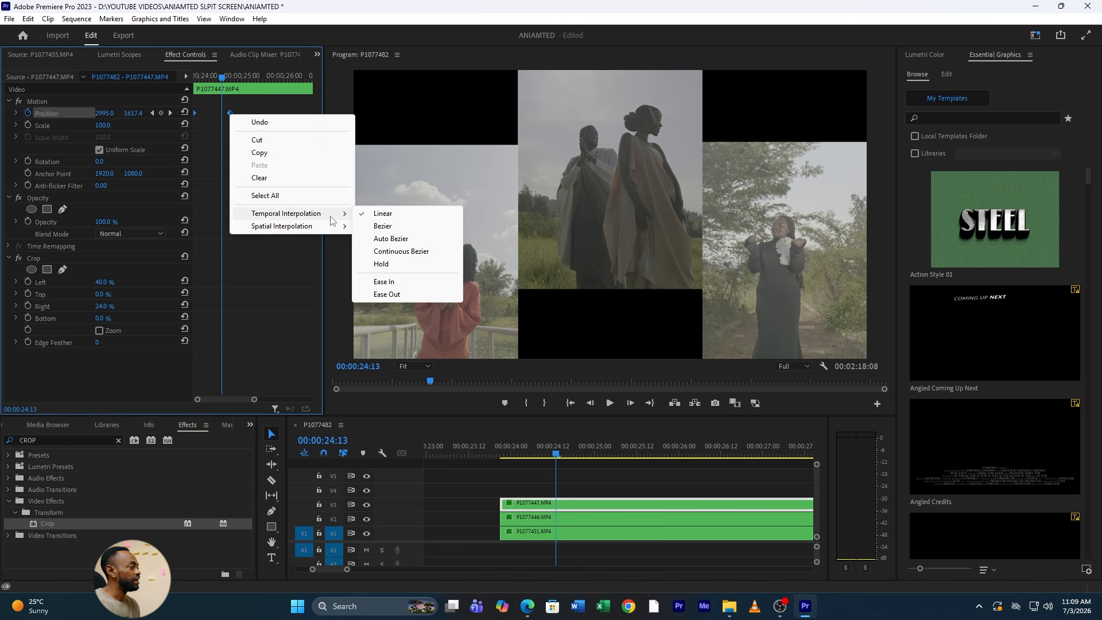
{"action": "left_click", "coordinate": [386, 294]}
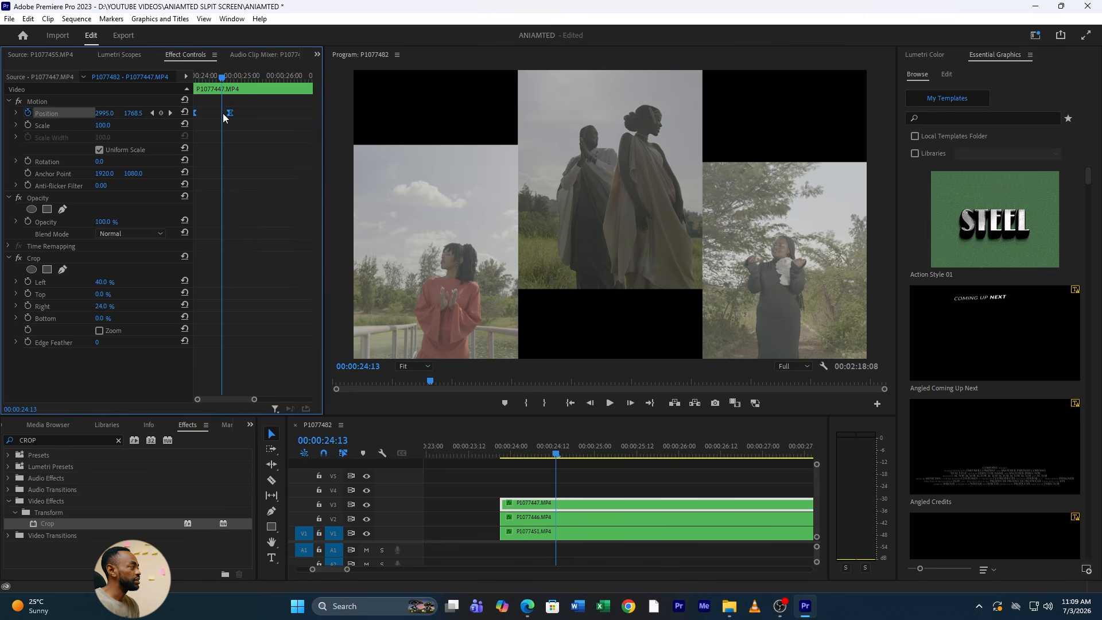
{"action": "left_click", "coordinate": [17, 112]}
{"action": "left_click_drag", "start_coordinate": [229, 131], "coordinate": [208, 156]}
{"action": "left_click", "coordinate": [274, 175]}
- Apply Ease Out to both Position keyframes of P1077446 and reshape its velocity curve for a fast start and gradual stop
{"action": "left_click", "coordinate": [555, 518]}
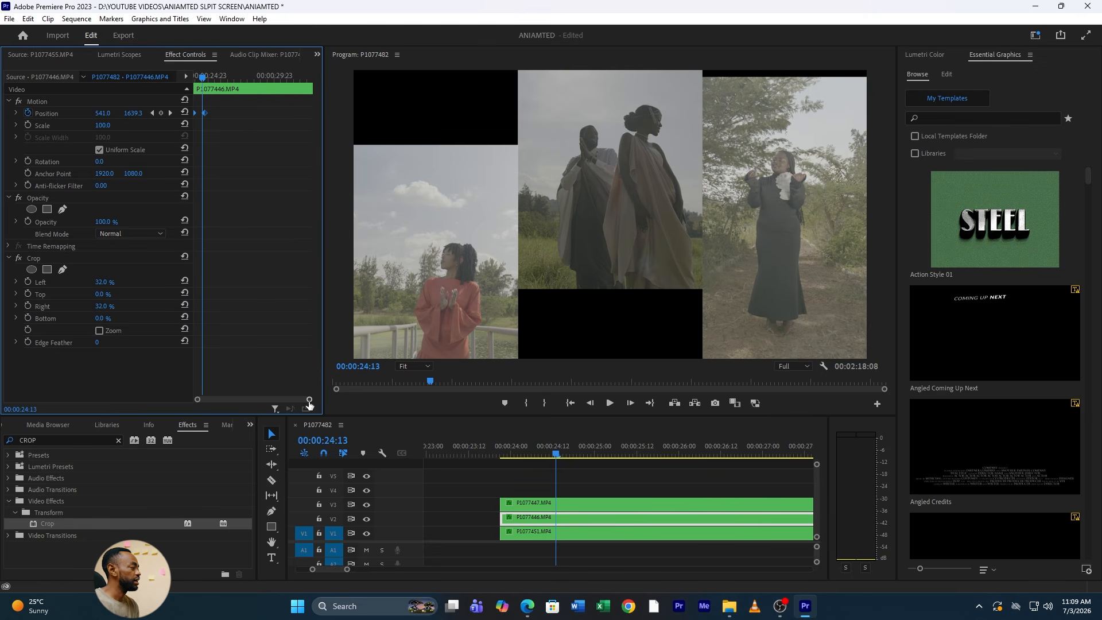
{"action": "left_click_drag", "start_coordinate": [309, 404], "coordinate": [252, 399]}
{"action": "left_click_drag", "start_coordinate": [257, 140], "coordinate": [155, 92]}
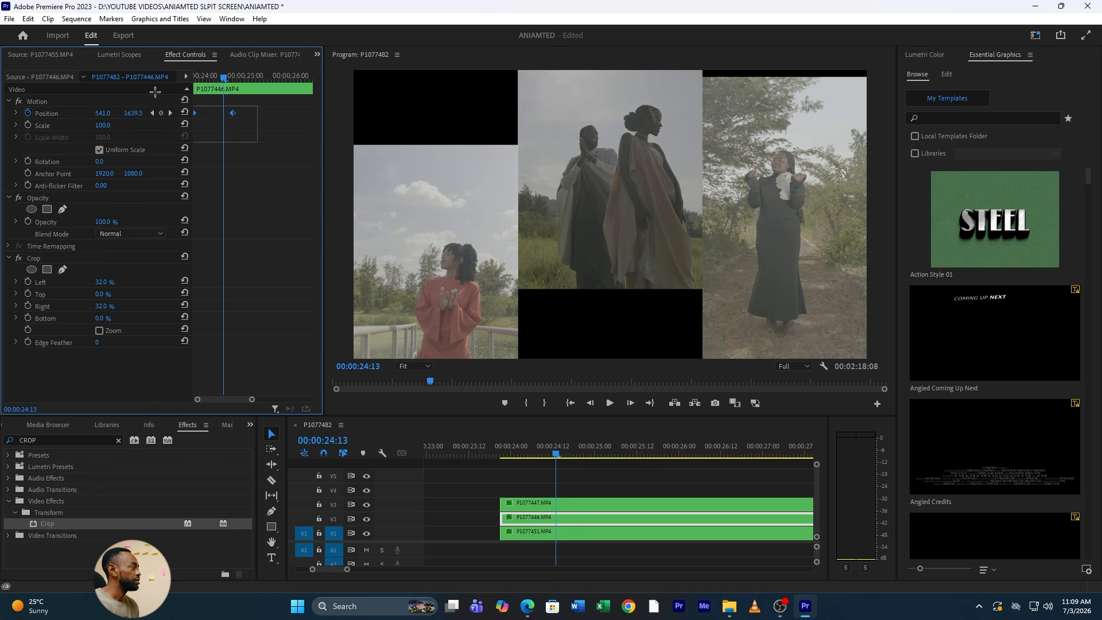
{"action": "right_click", "coordinate": [235, 115]}
{"action": "mouse_move", "coordinate": [312, 214]}
{"action": "left_click", "coordinate": [402, 294]}
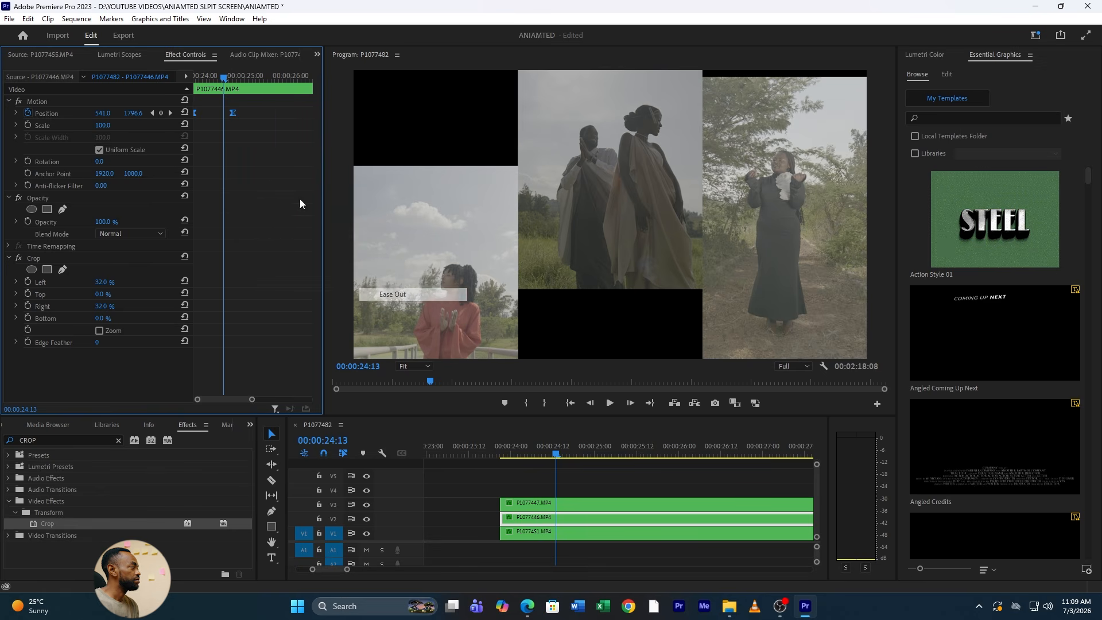
{"action": "left_click", "coordinate": [17, 113]}
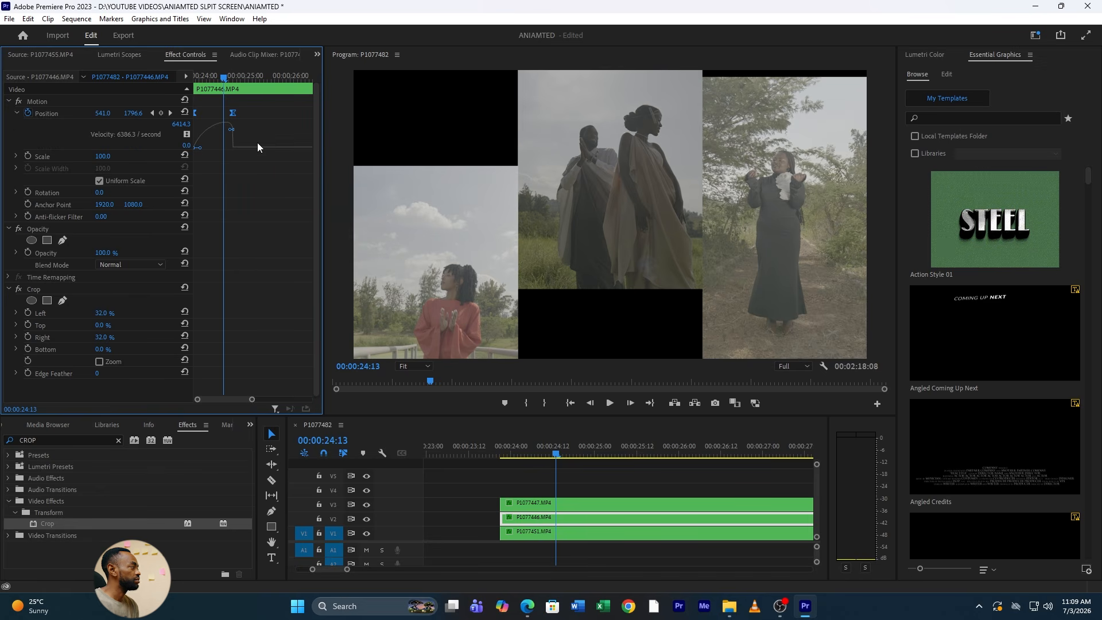
{"action": "left_click_drag", "start_coordinate": [232, 132], "coordinate": [214, 151]}
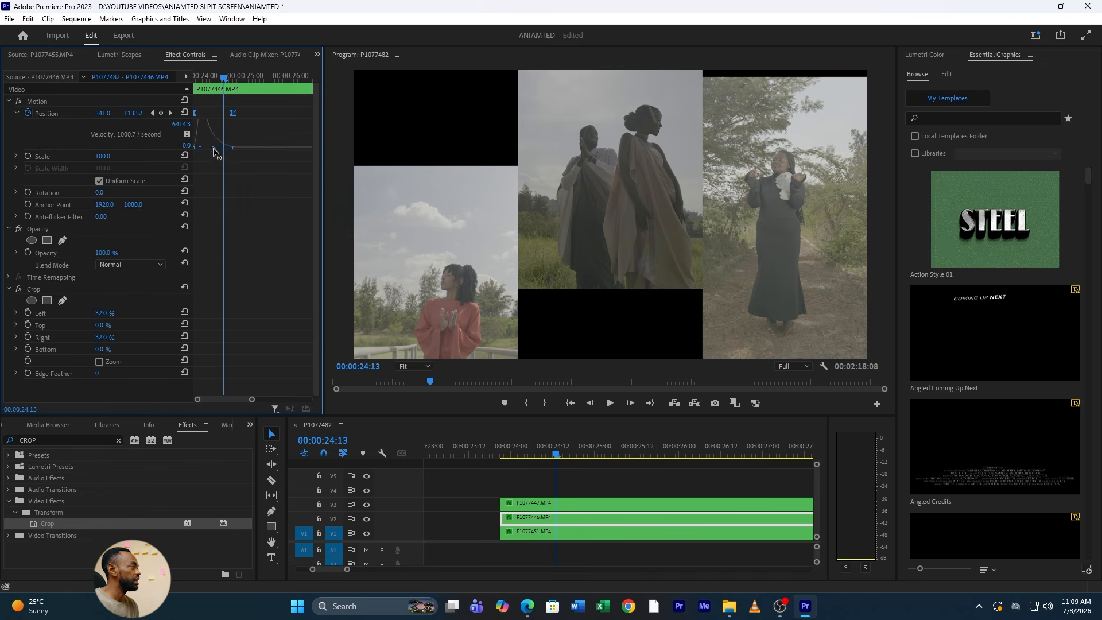
- Apply Ease Out to both Position keyframes of P1077451 and pull its velocity curve's peak toward the clip's start
{"action": "left_click", "coordinate": [561, 531]}
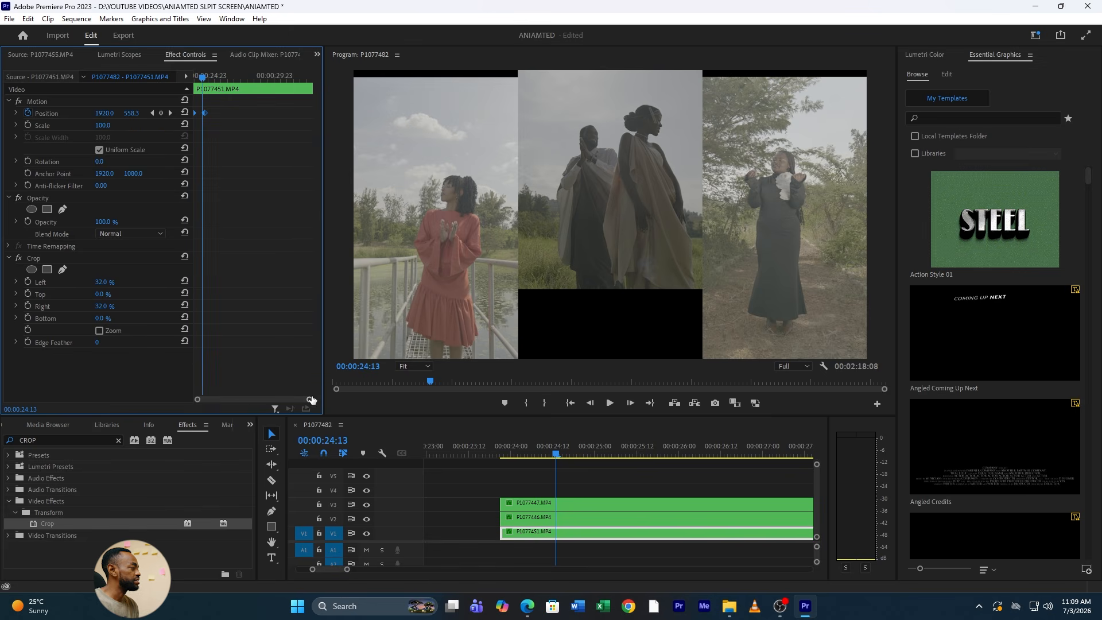
{"action": "left_click_drag", "start_coordinate": [310, 400], "coordinate": [254, 400]}
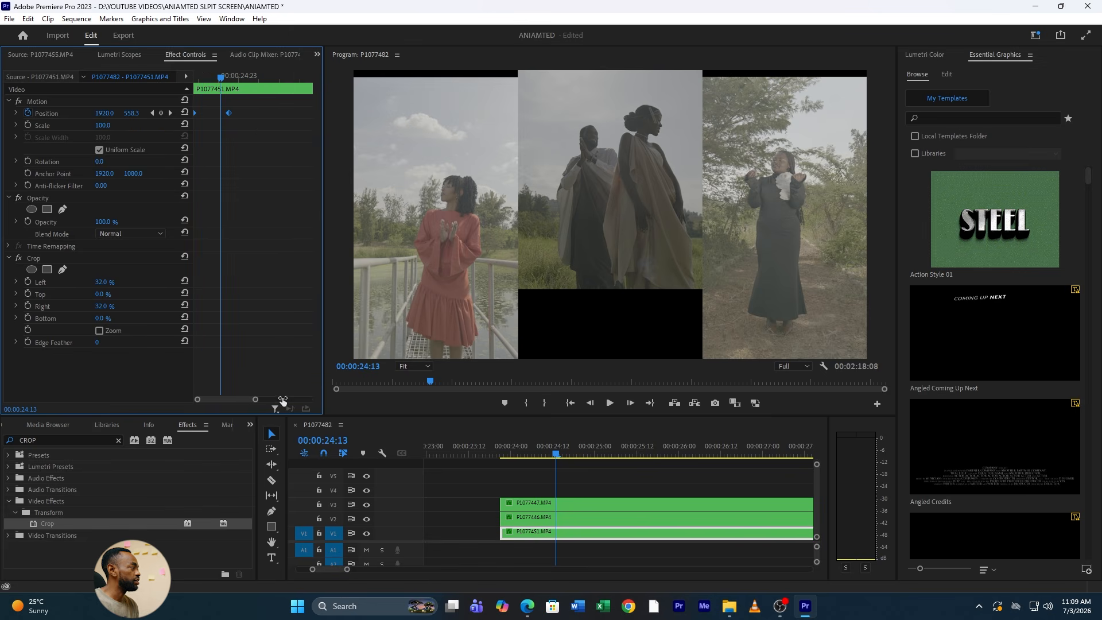
{"action": "right_click", "coordinate": [232, 113]}
{"action": "mouse_move", "coordinate": [318, 213]}
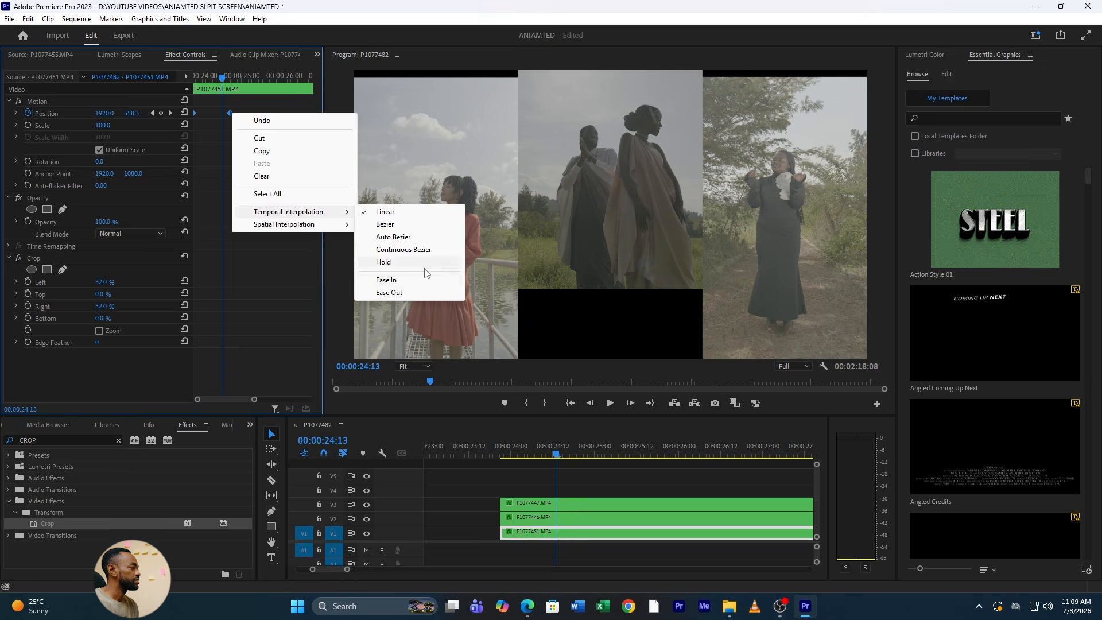
{"action": "left_click", "coordinate": [391, 292]}
{"action": "left_click", "coordinate": [16, 113]}
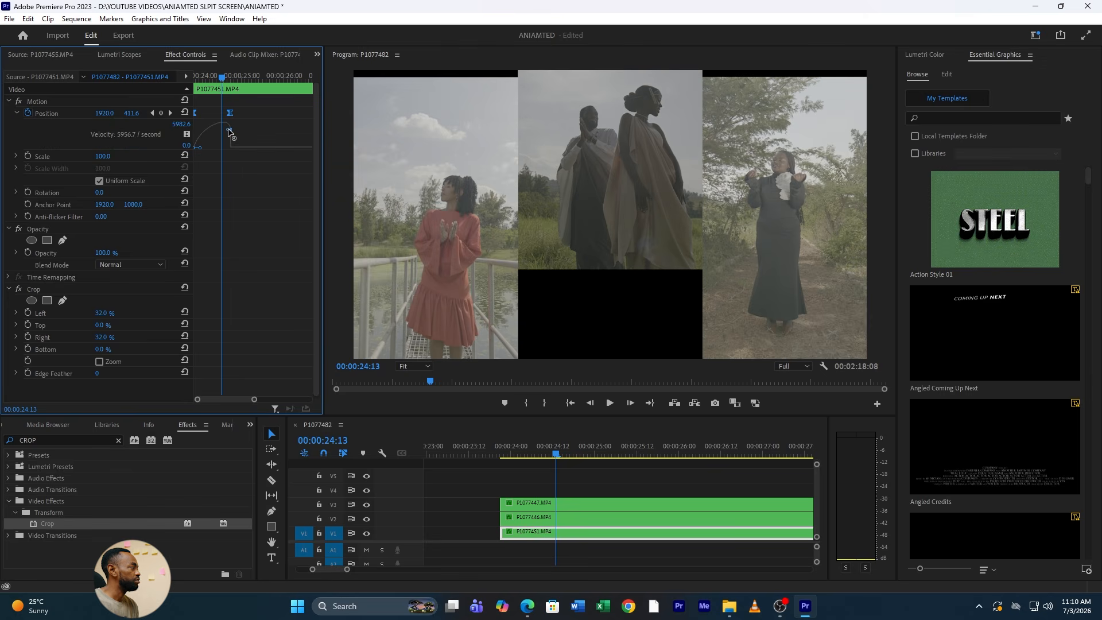
{"action": "left_click_drag", "start_coordinate": [229, 131], "coordinate": [202, 127]}
- Play back the eased slide-in of all three clips repeatedly from the start of the stack
{"action": "key", "text": "space"}
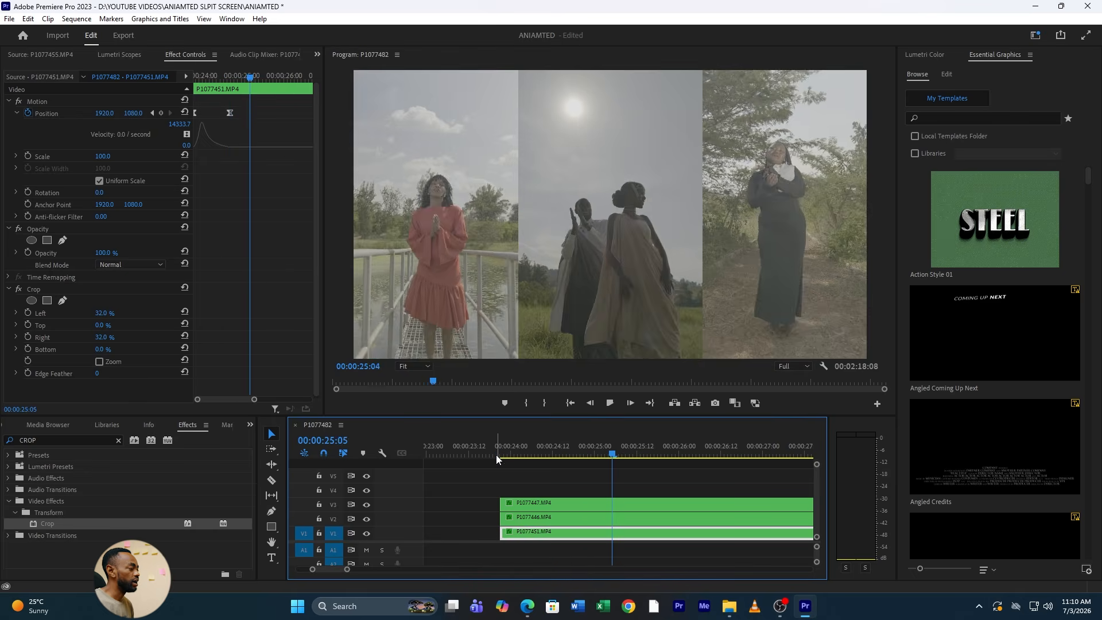
{"action": "left_click", "coordinate": [496, 455]}
{"action": "key", "text": "space"}
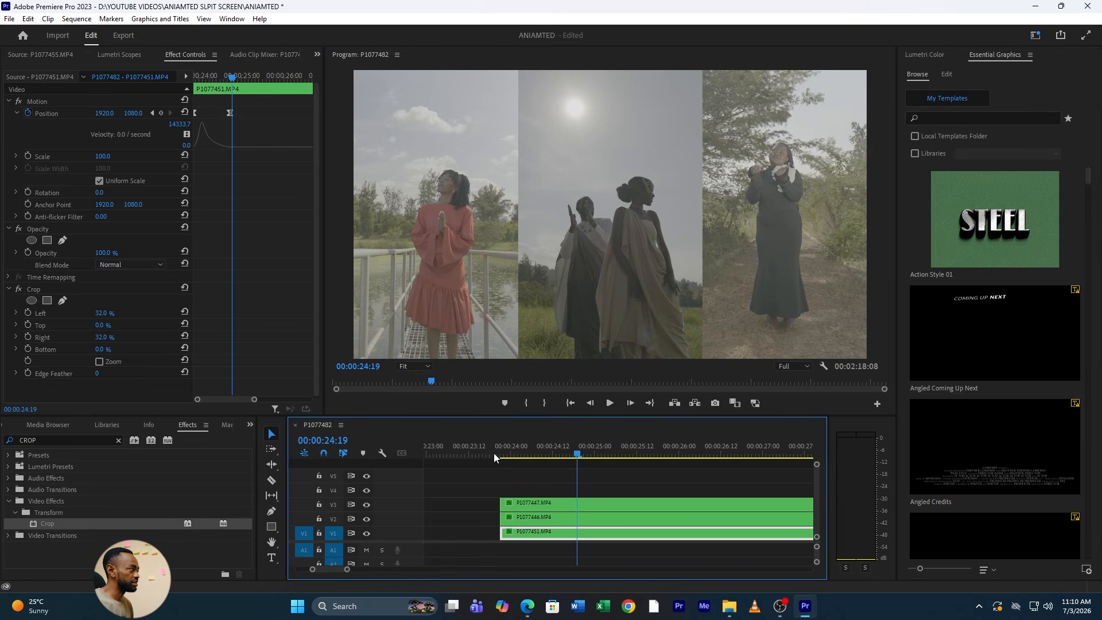
{"action": "key", "text": "space"}
{"action": "left_click", "coordinate": [484, 443]}
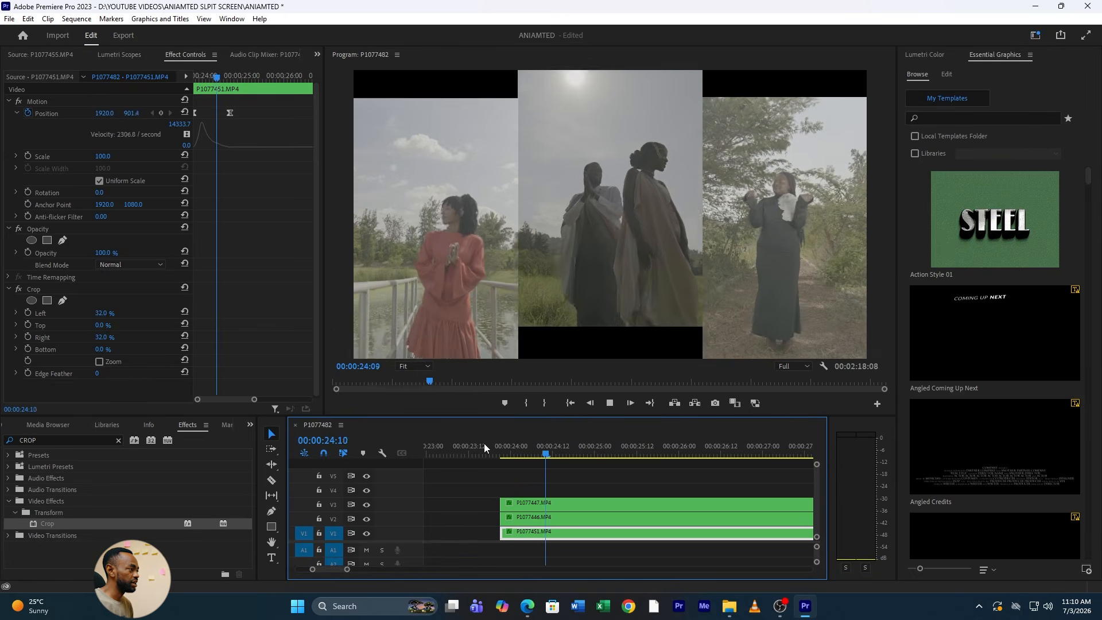
{"action": "key", "text": "space"}
- Move the three stacked green clips onto tracks V2 to V4, starting at 00:00:06:07 over the clip P1077444
{"action": "left_click_drag", "start_coordinate": [346, 569], "coordinate": [464, 569]}
{"action": "left_click", "coordinate": [446, 449]}
{"action": "left_click_drag", "start_coordinate": [481, 469], "coordinate": [468, 519]}
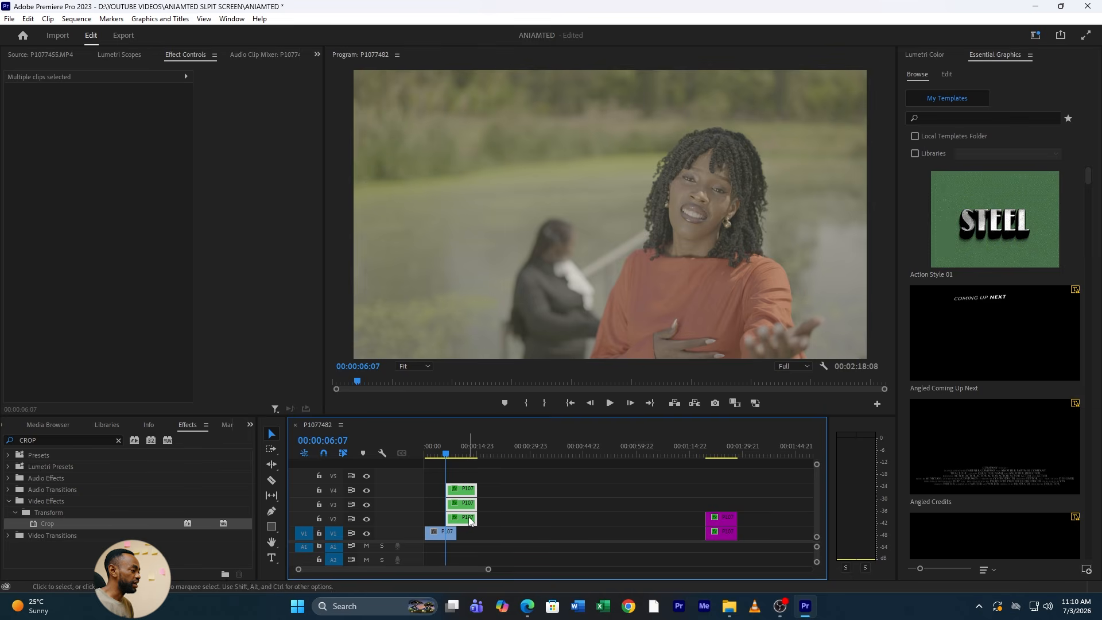
- Play back the three-way slide-in over P1077444 twice, starting from about 00:00:05:00
{"action": "left_click_drag", "start_coordinate": [488, 569], "coordinate": [414, 569]}
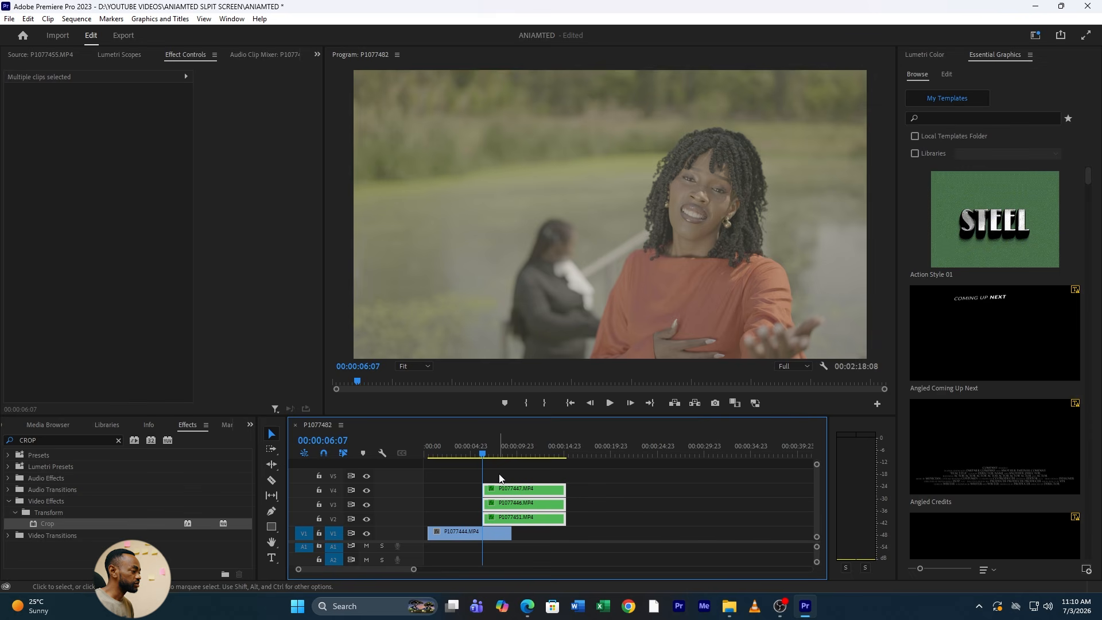
{"action": "left_click", "coordinate": [472, 452]}
{"action": "key", "text": "space"}
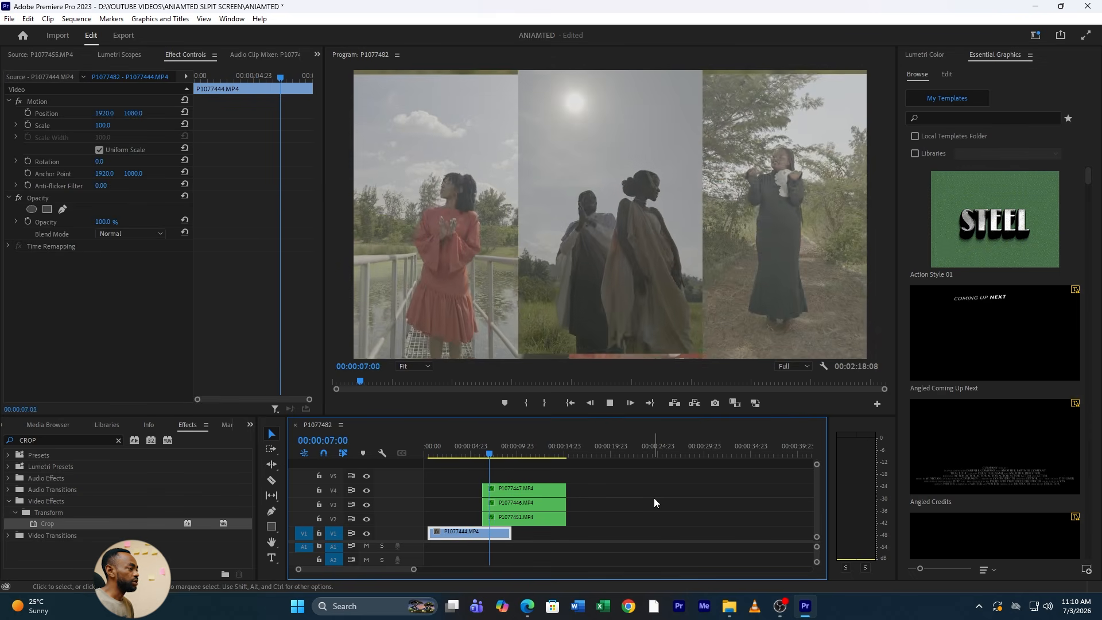
{"action": "left_click_drag", "start_coordinate": [450, 446], "coordinate": [483, 463]}
{"action": "left_click", "coordinate": [472, 450]}
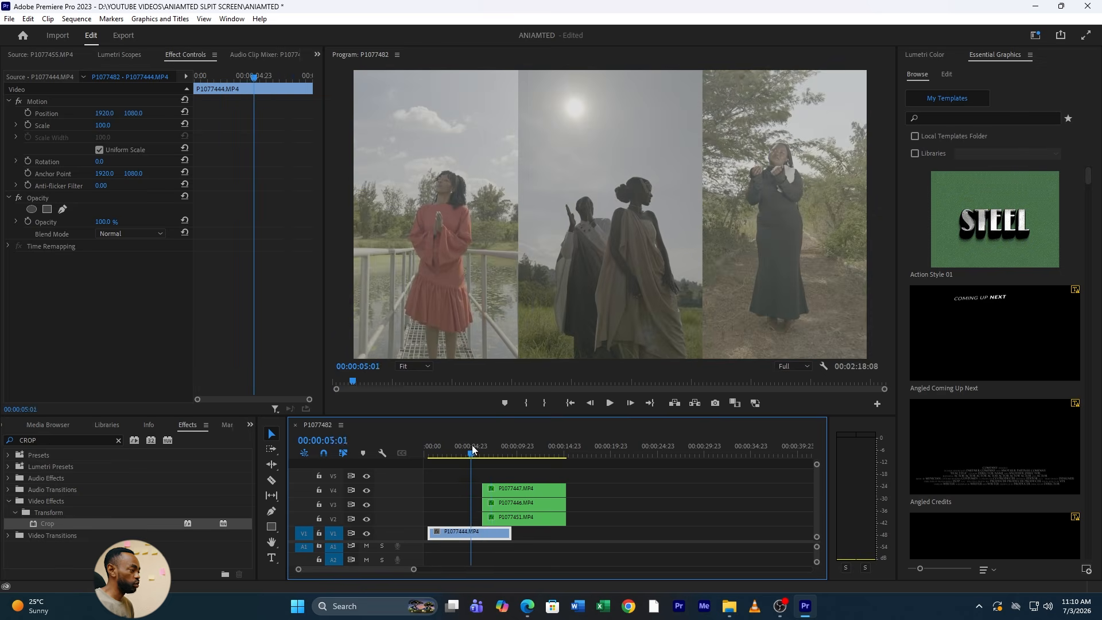
{"action": "key", "text": "space"}
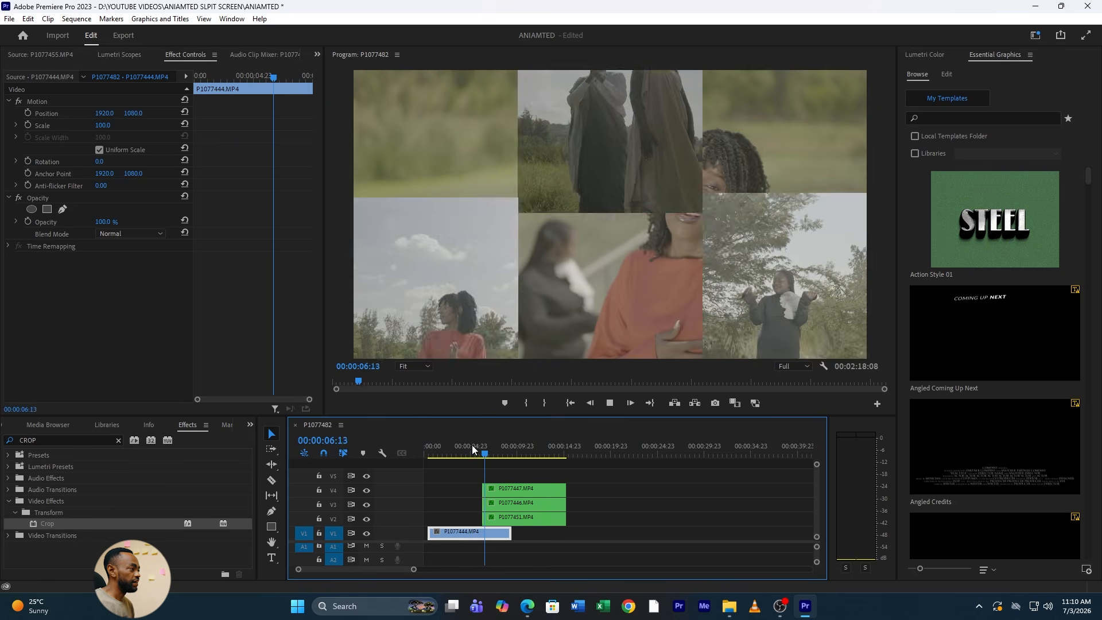
{"action": "key", "text": "space"}
- Turn on Position keyframing for the purple clip P1077482 on V1 at 00:01:20:17
{"action": "left_click_drag", "start_coordinate": [413, 570], "coordinate": [526, 568]}
{"action": "left_click", "coordinate": [639, 454]}
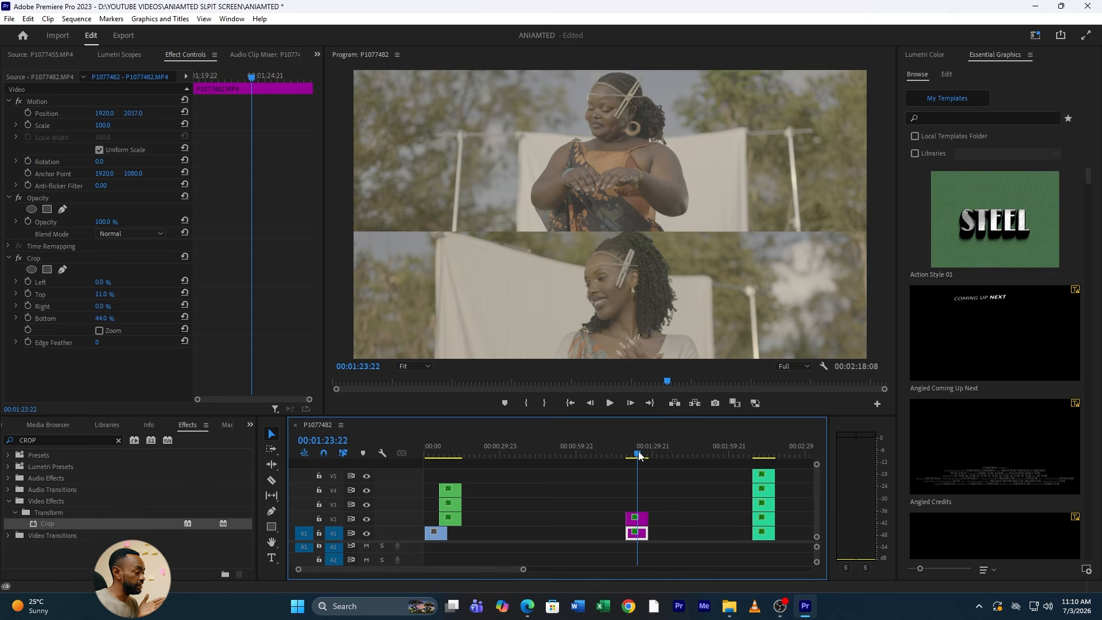
{"action": "left_click_drag", "start_coordinate": [523, 570], "coordinate": [471, 557]}
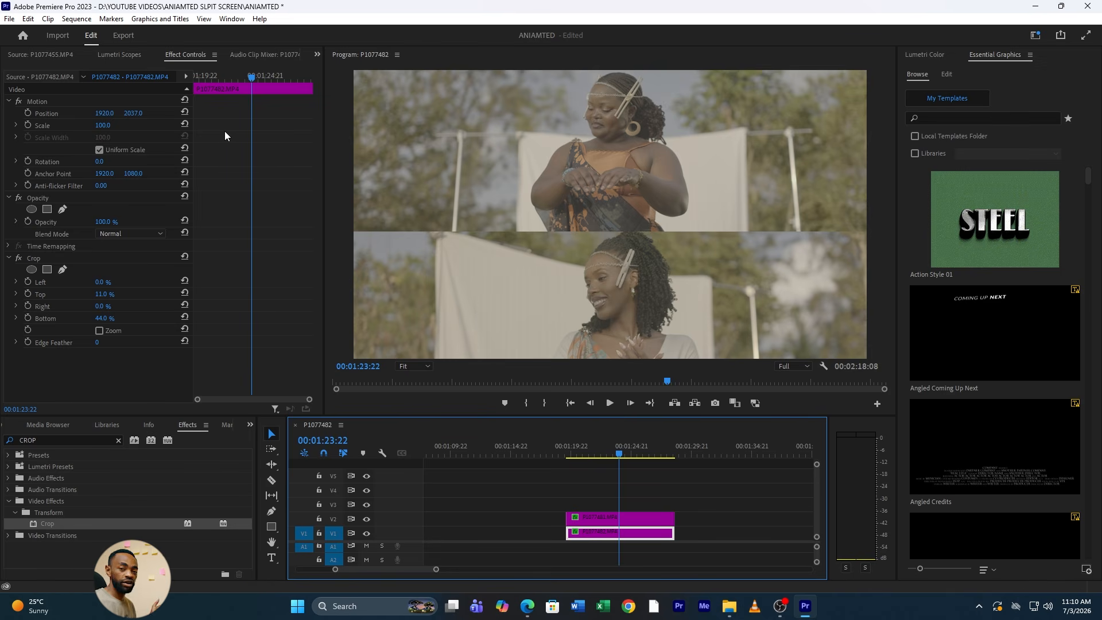
{"action": "left_click", "coordinate": [583, 459]}
{"action": "scroll", "coordinate": [425, 572], "scroll_direction": "up", "scroll_amount": 2}
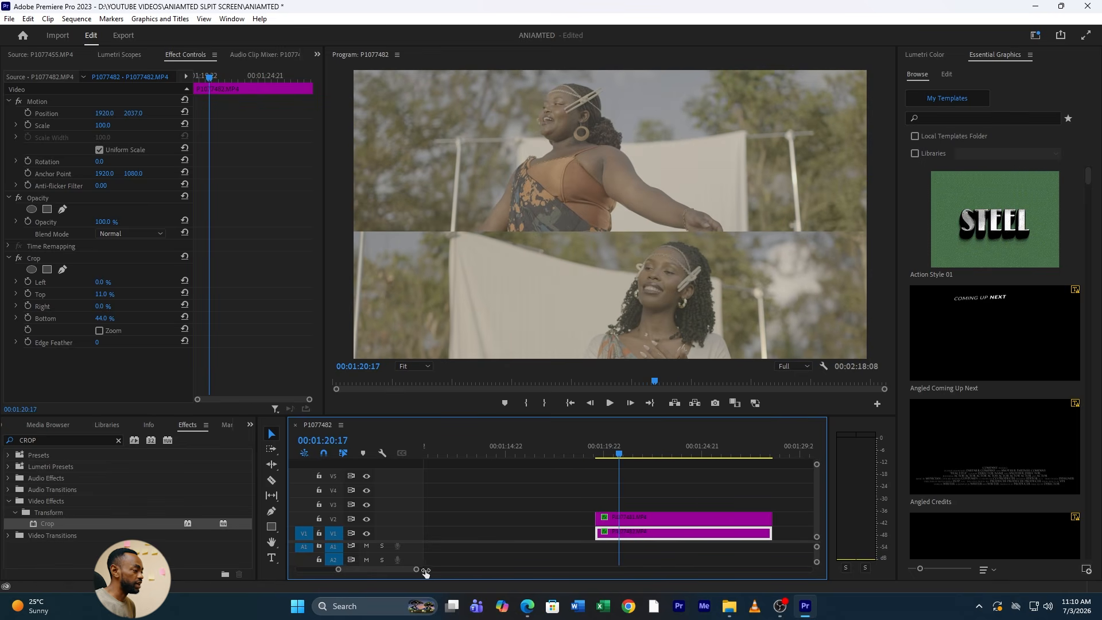
{"action": "scroll", "coordinate": [425, 571], "scroll_direction": "up", "scroll_amount": 1}
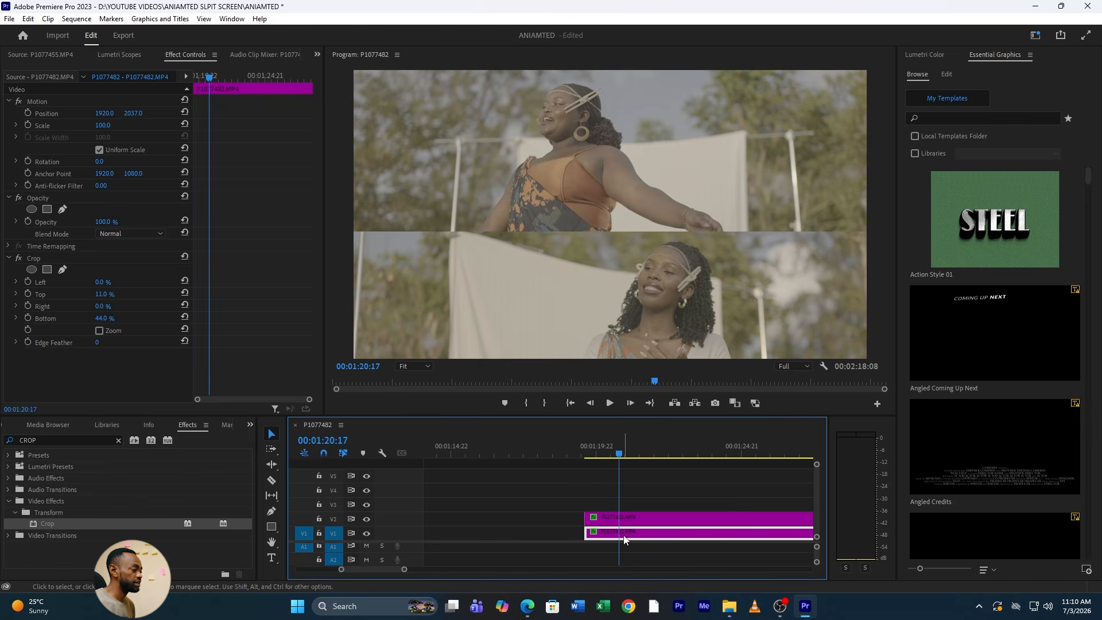
{"action": "left_click", "coordinate": [27, 112]}
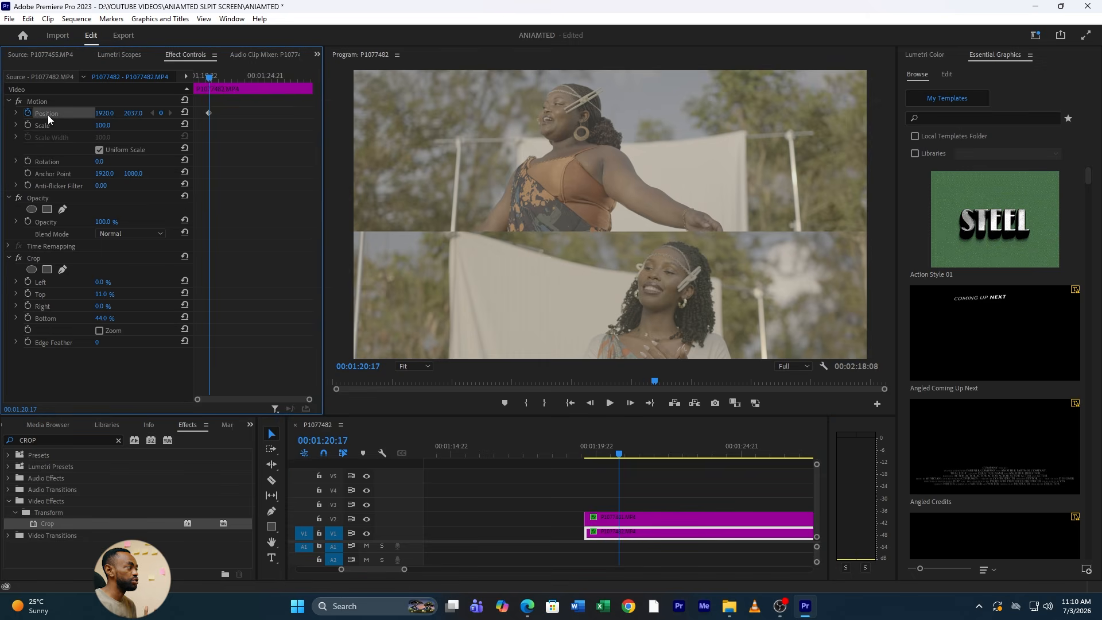
- Add a starting Position keyframe with X 5844 to P1077482 at 00:01:19:12 and play back its slide-in
{"action": "left_click_drag", "start_coordinate": [603, 457], "coordinate": [583, 457]}
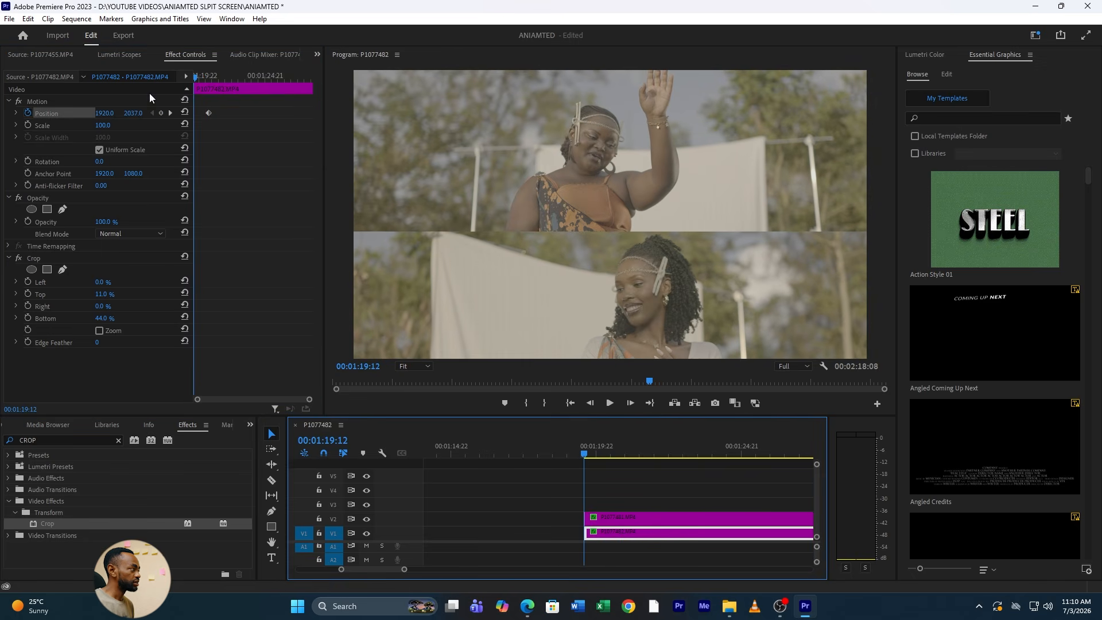
{"action": "left_click_drag", "start_coordinate": [106, 115], "coordinate": [230, 115]}
{"action": "key", "text": "space"}
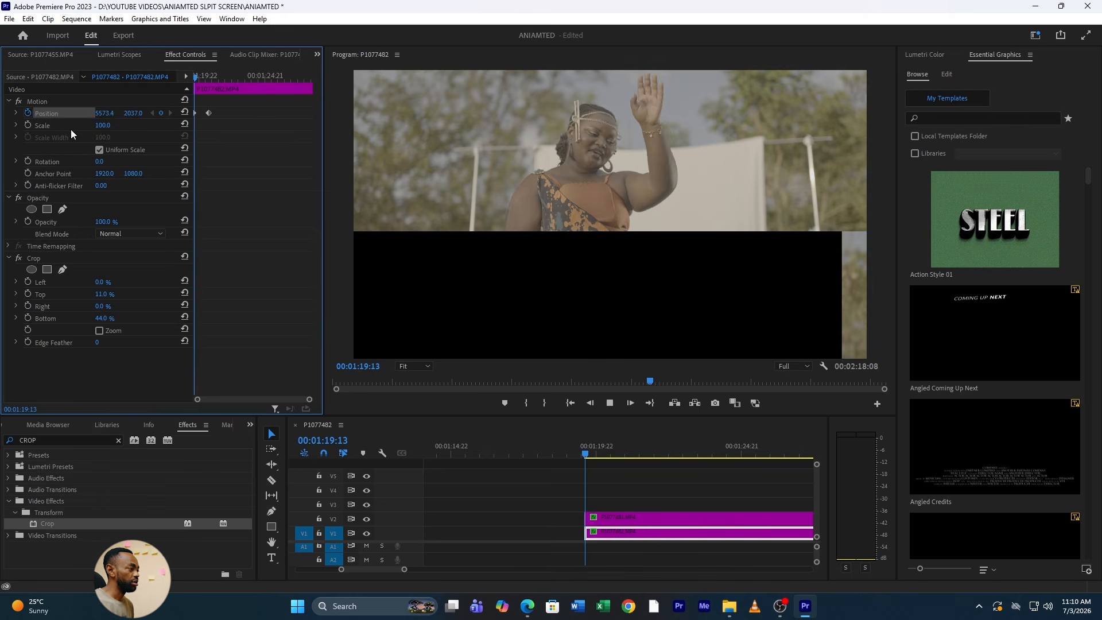
{"action": "key", "text": "space"}
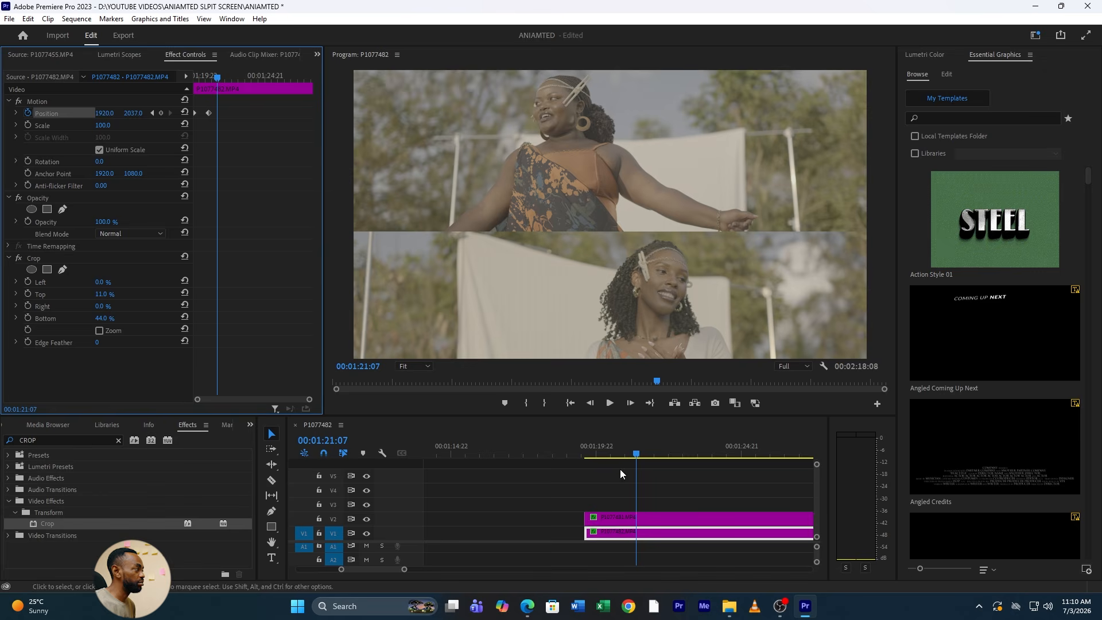
- Keyframe the Position of P1077481 on V2 at 00:01:20:17, and set its X to -2127 at the clip's start, 00:01:19:12
{"action": "left_click", "coordinate": [209, 77]}
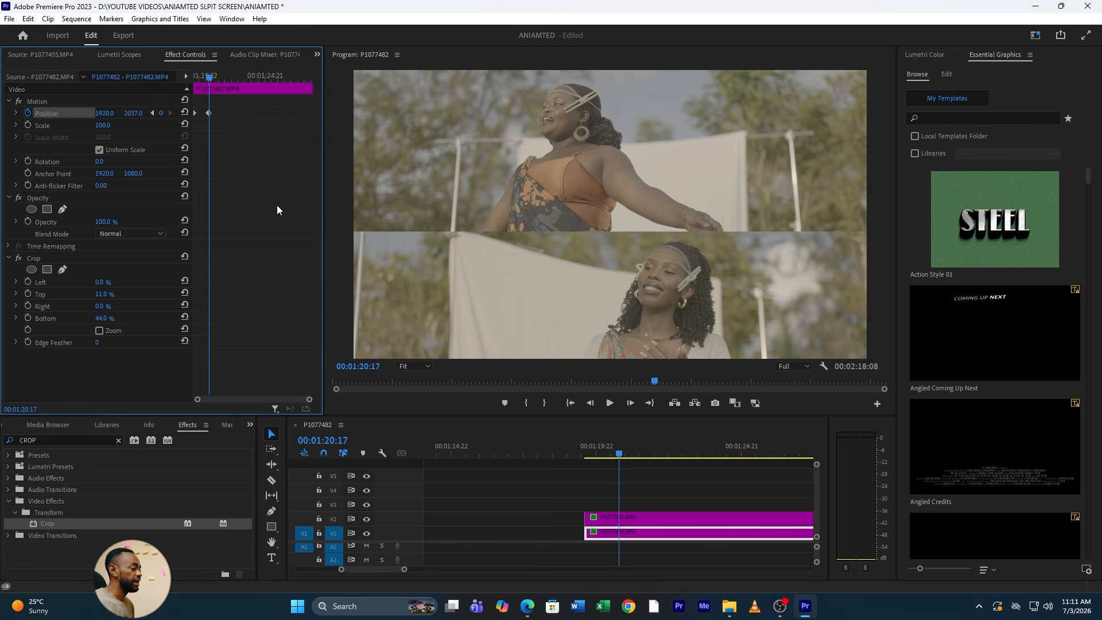
{"action": "left_click", "coordinate": [629, 519]}
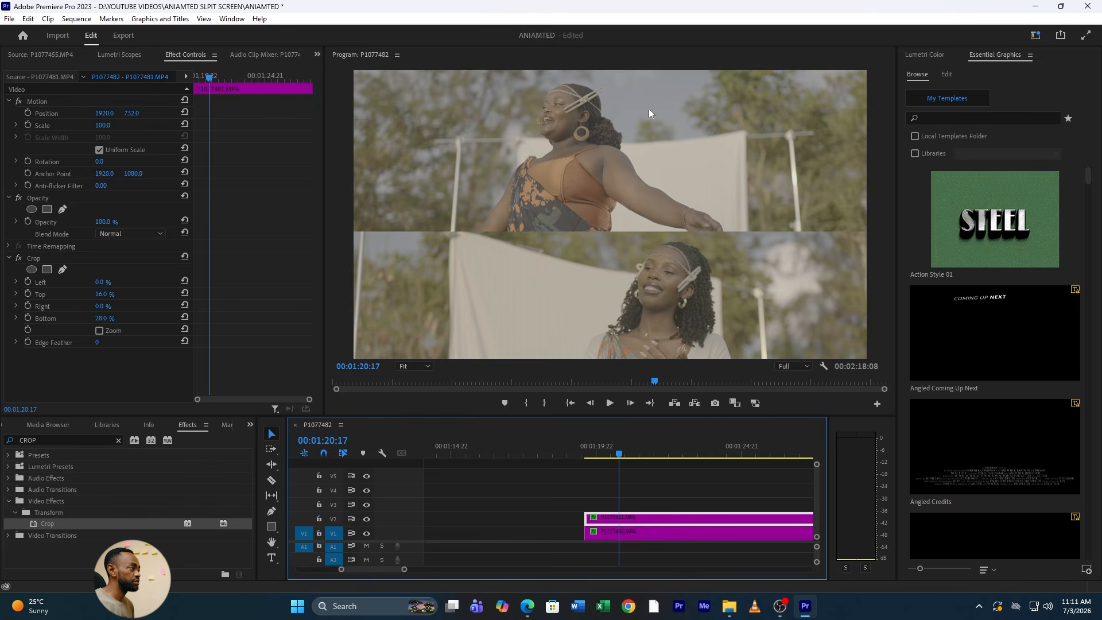
{"action": "left_click", "coordinate": [29, 112]}
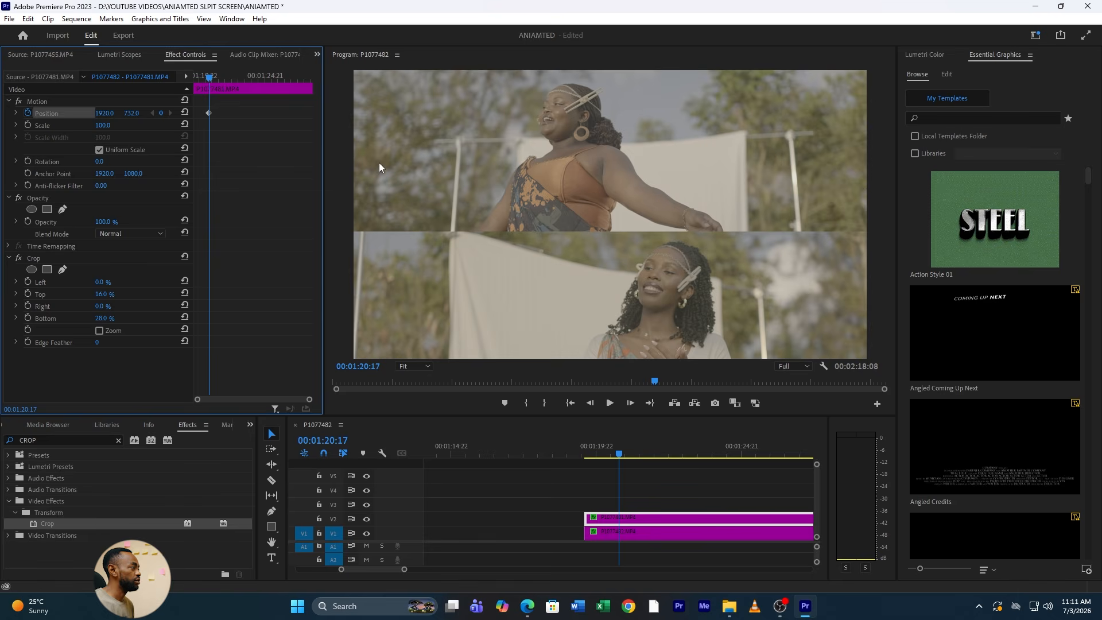
{"action": "left_click", "coordinate": [587, 456]}
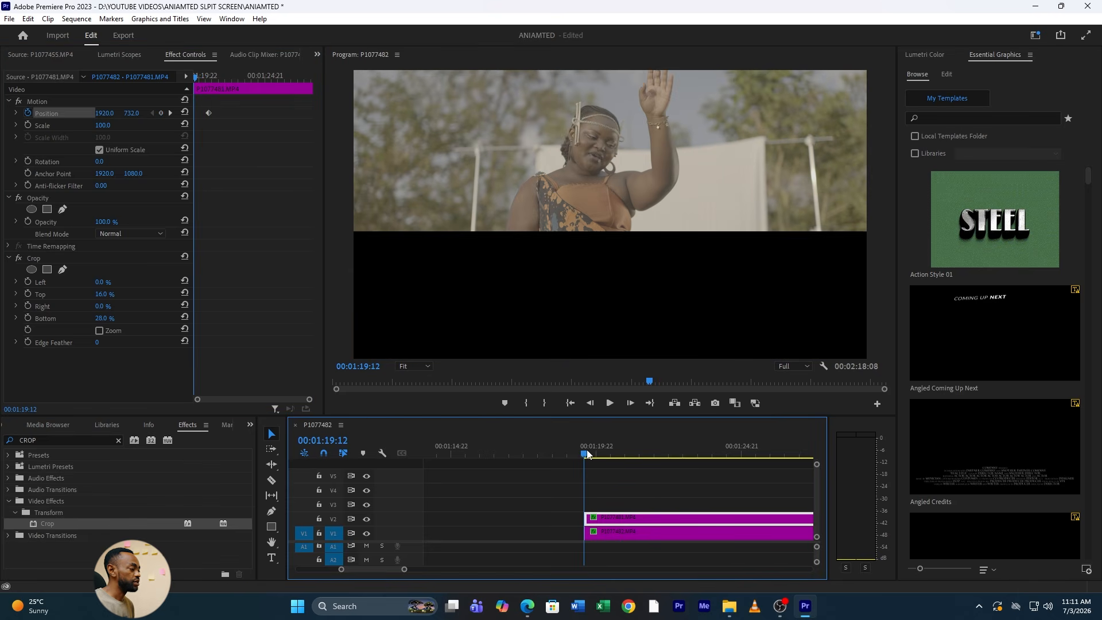
{"action": "mouse_move", "coordinate": [113, 115]}
{"action": "left_mouse_down"}
{"action": "mouse_move", "coordinate": [119, 135]}
{"action": "mouse_move", "coordinate": [112, 116]}
{"action": "left_mouse_up"}
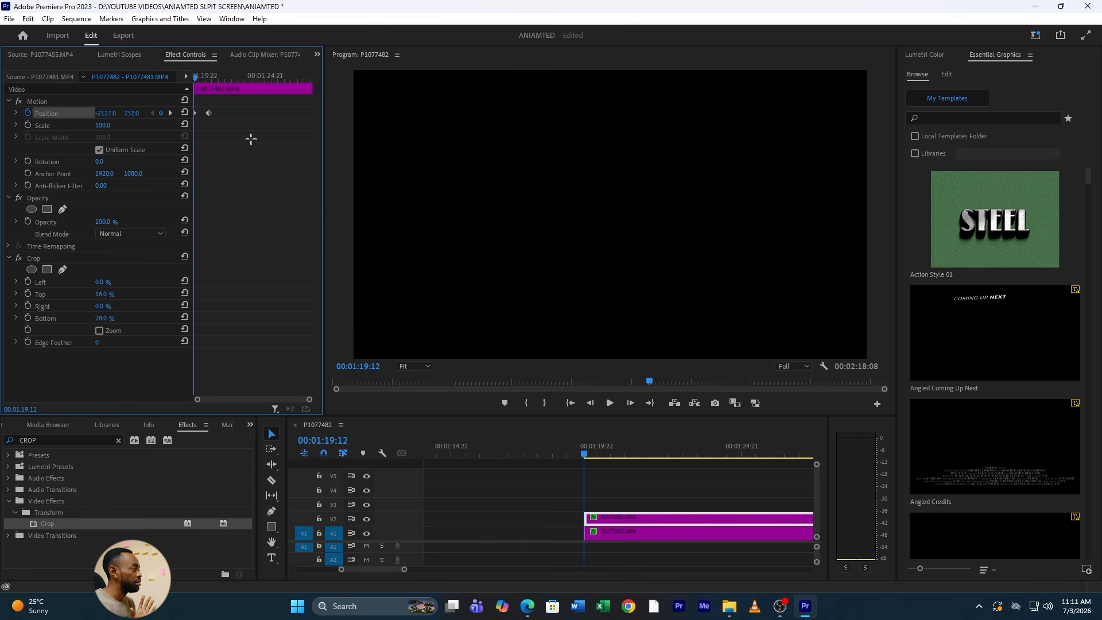
- Apply Ease Out to both Position keyframes of P1077481 and pull its velocity curve's peak toward the clip's start
{"action": "right_click", "coordinate": [208, 112]}
{"action": "mouse_move", "coordinate": [313, 213]}
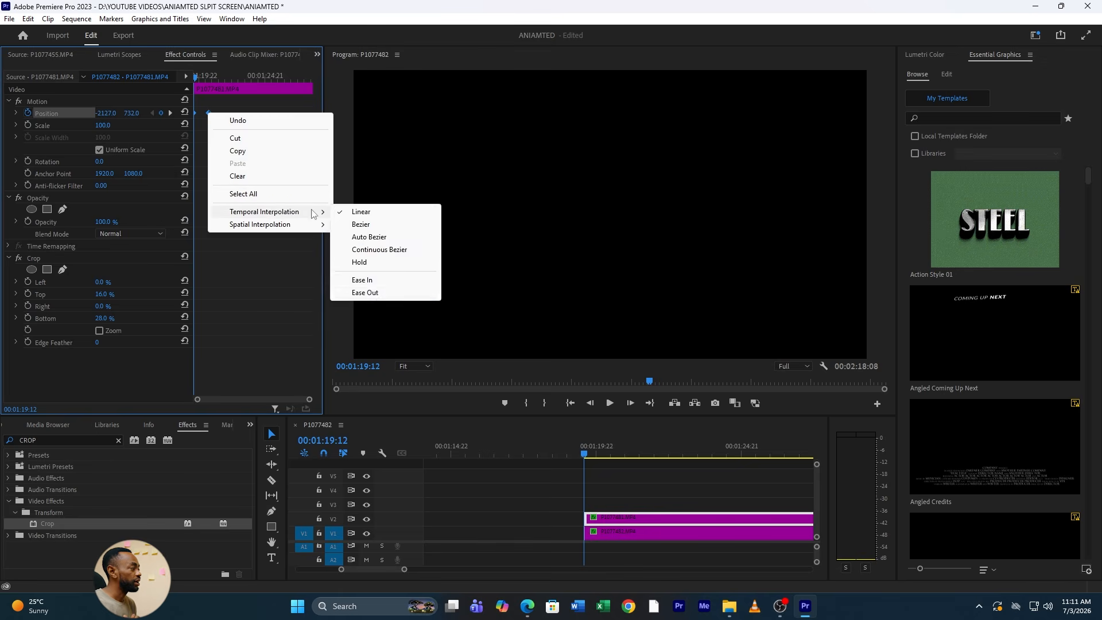
{"action": "left_click", "coordinate": [373, 294]}
{"action": "left_click_drag", "start_coordinate": [310, 399], "coordinate": [258, 400]}
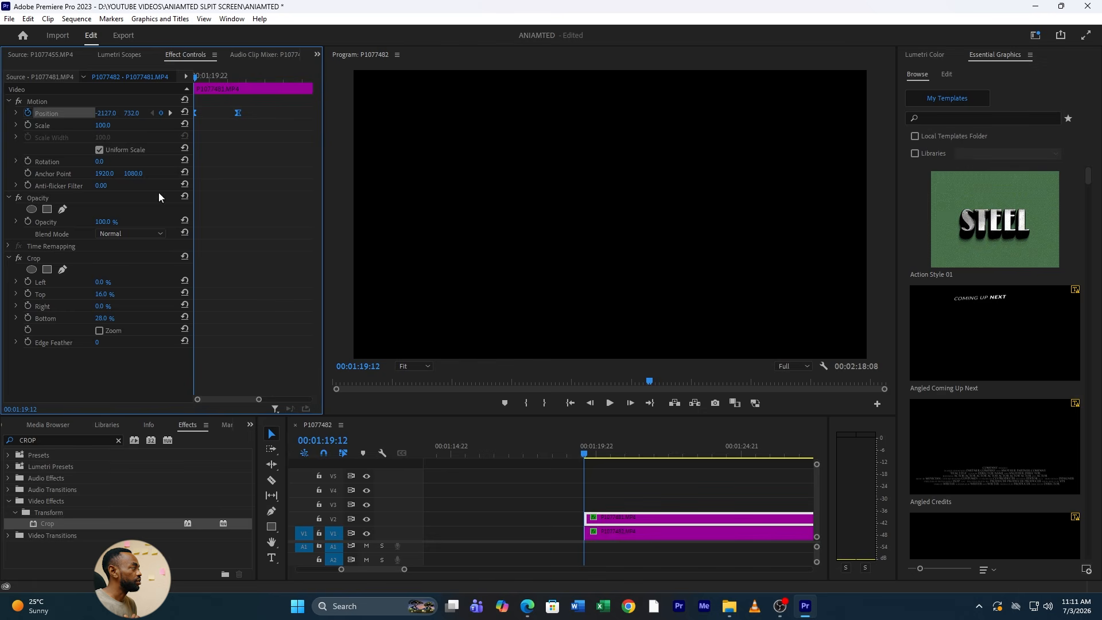
{"action": "left_click", "coordinate": [16, 114]}
{"action": "left_click_drag", "start_coordinate": [239, 128], "coordinate": [218, 149]}
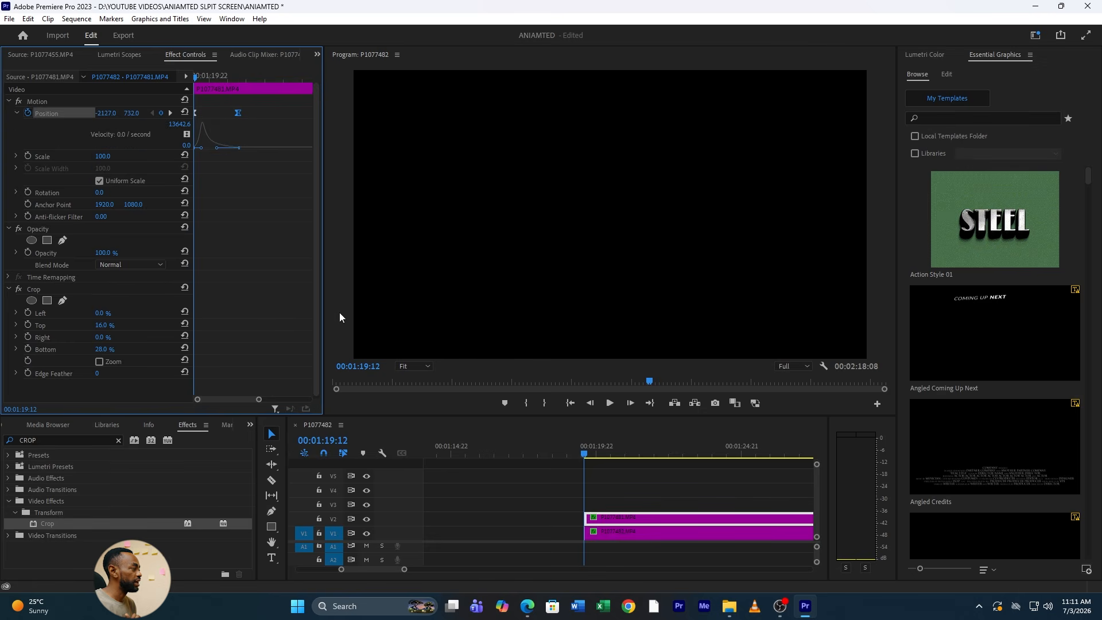
- Ease Out both Position keyframes of P1077482, pull its velocity peak toward the clip's start, and play back the two-way slide-in
{"action": "left_click", "coordinate": [637, 535]}
{"action": "left_click_drag", "start_coordinate": [255, 142], "coordinate": [169, 96]}
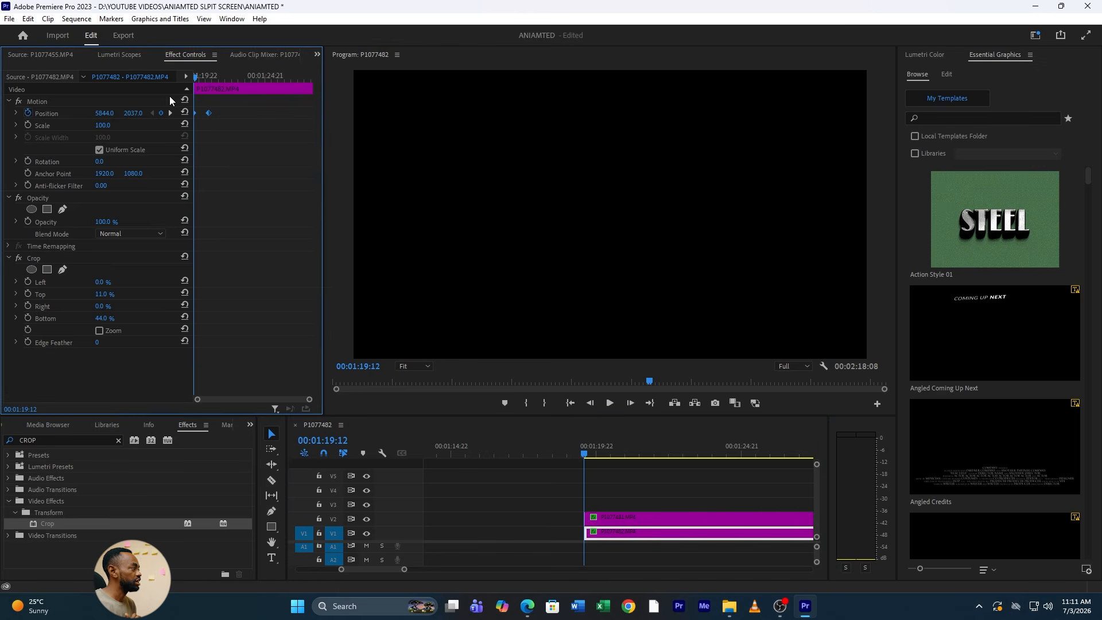
{"action": "right_click", "coordinate": [208, 112]}
{"action": "mouse_move", "coordinate": [264, 210]}
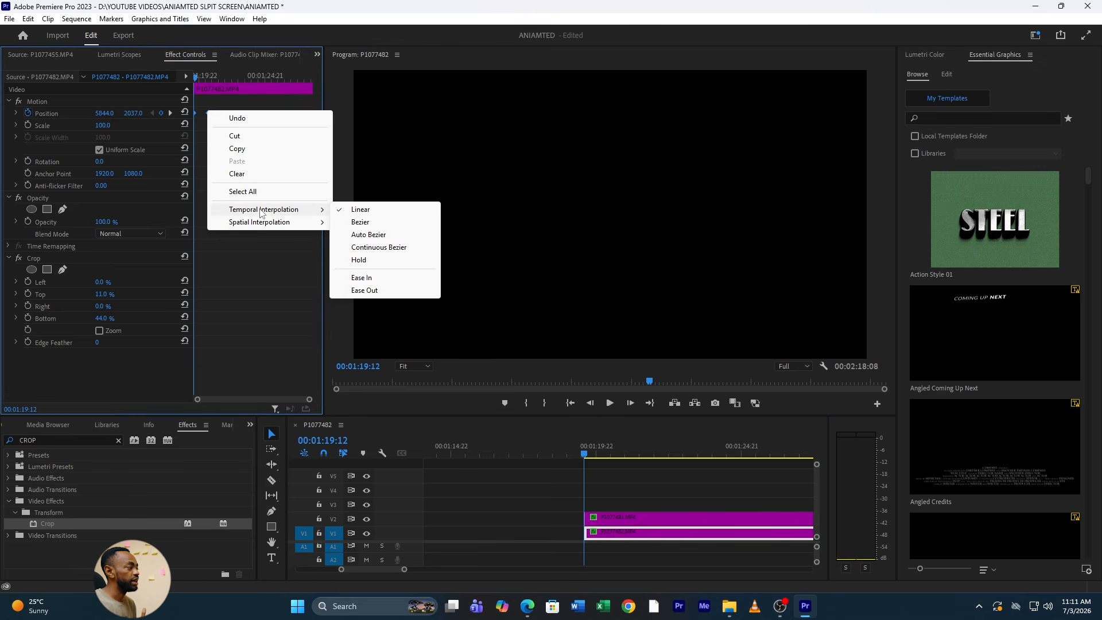
{"action": "left_click", "coordinate": [367, 290]}
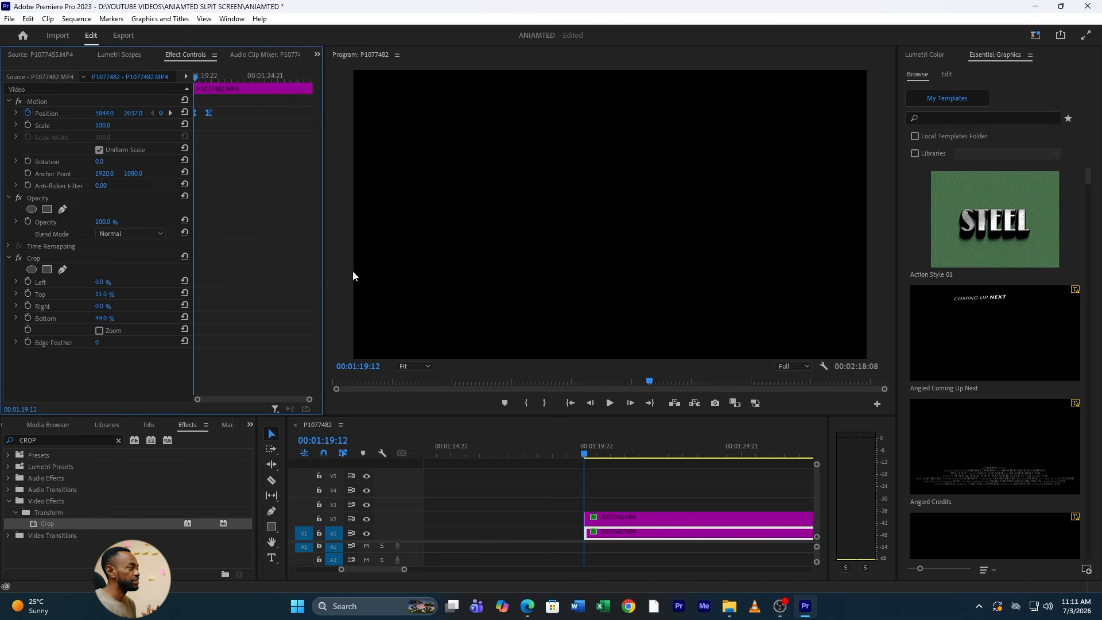
{"action": "left_click", "coordinate": [17, 113]}
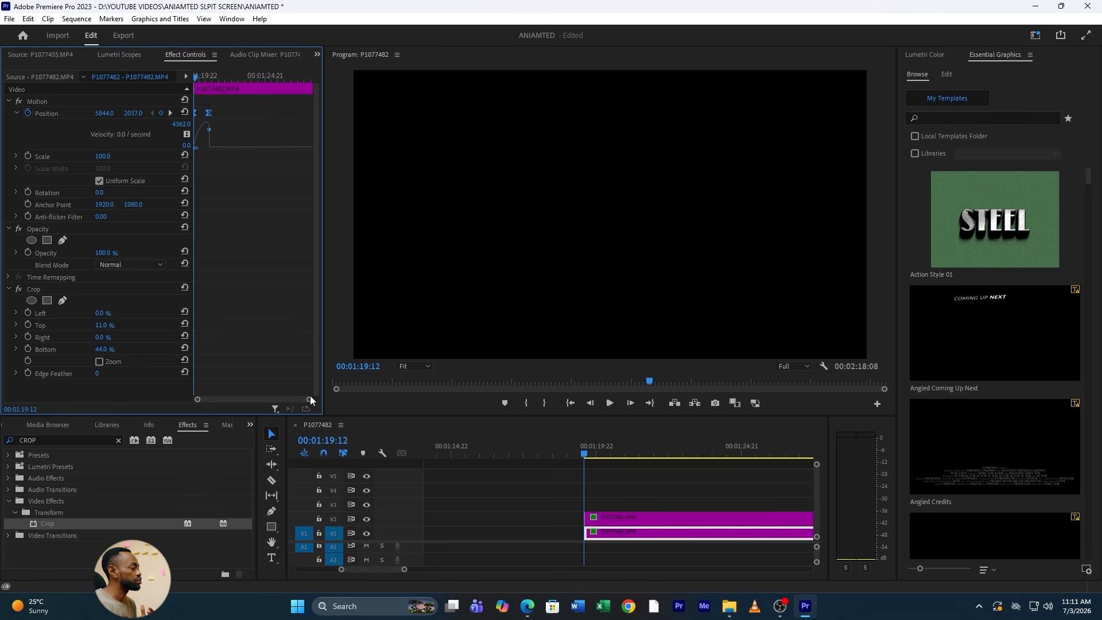
{"action": "left_click_drag", "start_coordinate": [310, 401], "coordinate": [239, 400]}
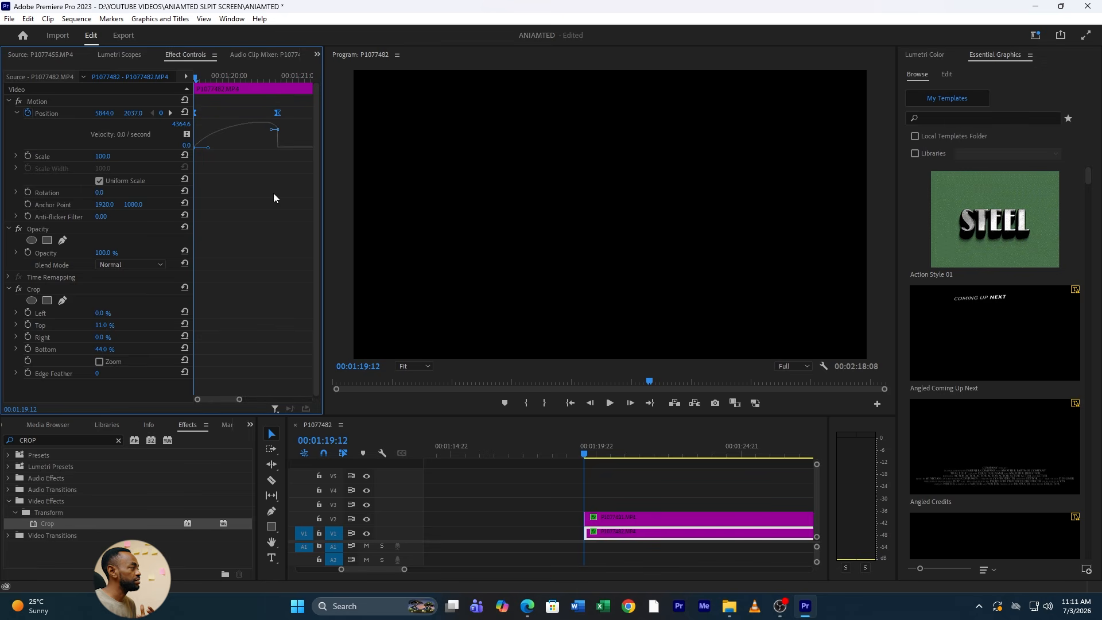
{"action": "left_click_drag", "start_coordinate": [276, 136], "coordinate": [236, 148]}
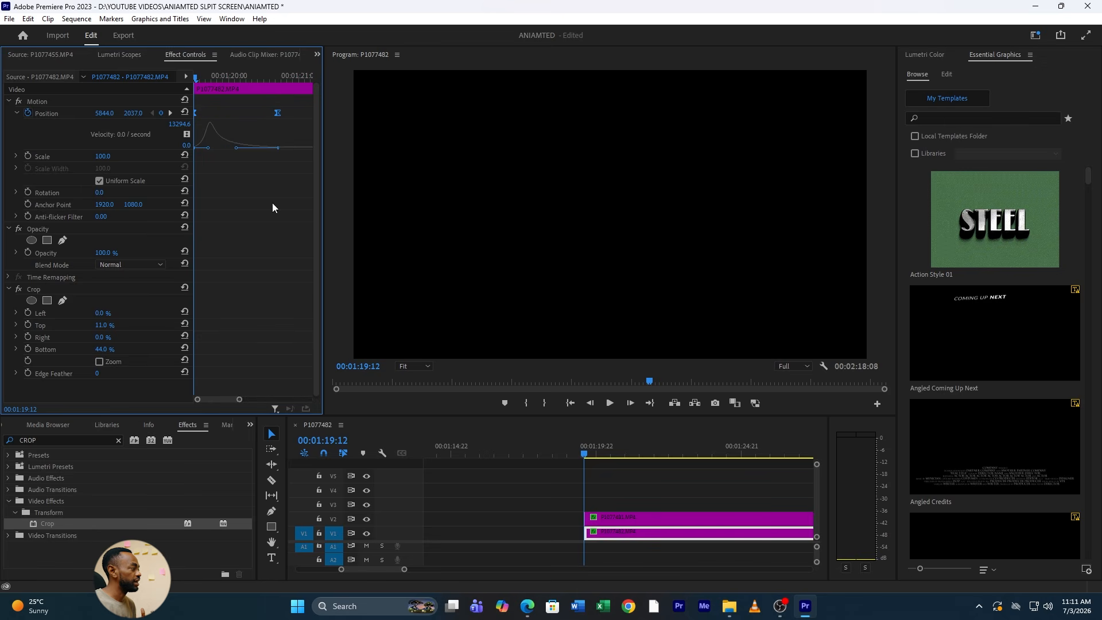
{"action": "key", "text": "space"}
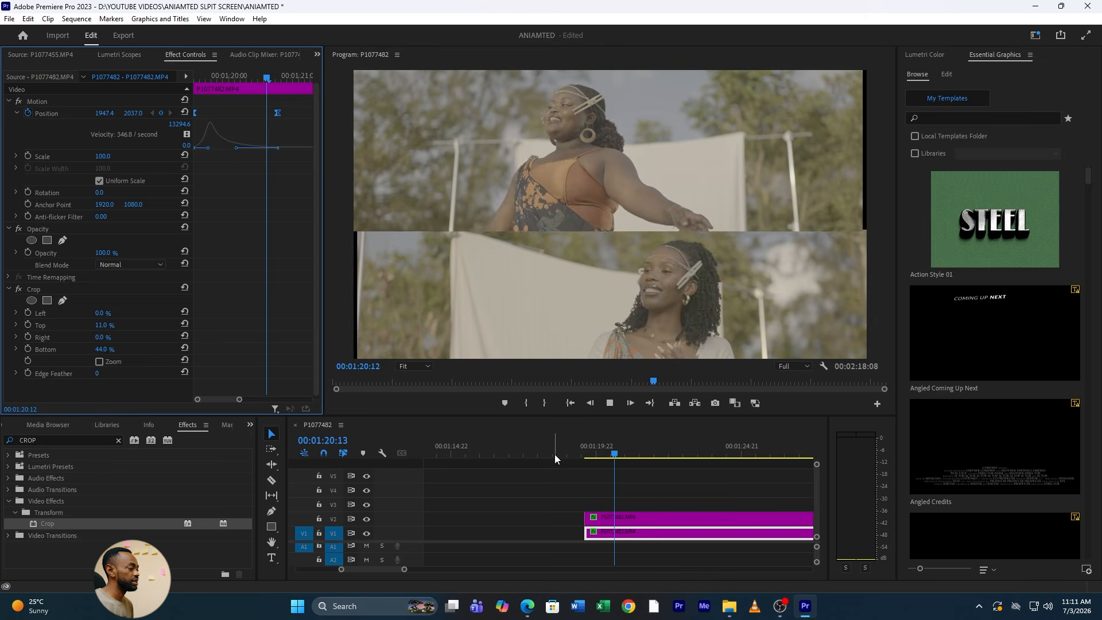
- Move the two purple clips onto V5 and V6 starting at 00:00:13:05, overlapping the green stack's end, and play back the transition
{"action": "left_click_drag", "start_coordinate": [404, 569], "coordinate": [531, 571]}
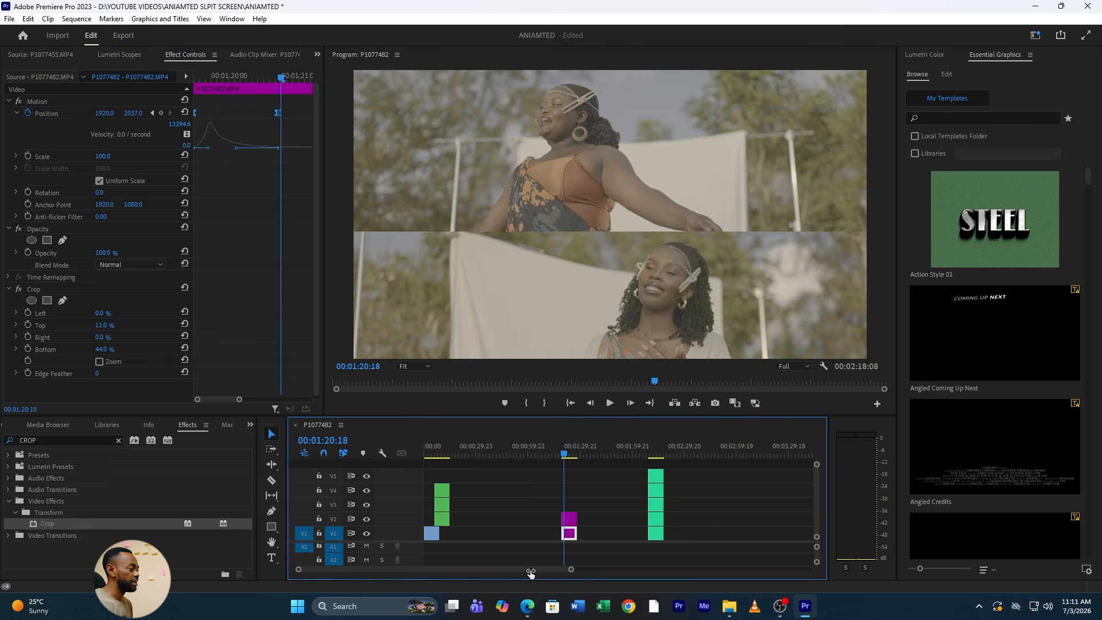
{"action": "left_click_drag", "start_coordinate": [545, 502], "coordinate": [459, 460]}
{"action": "left_click", "coordinate": [449, 453]}
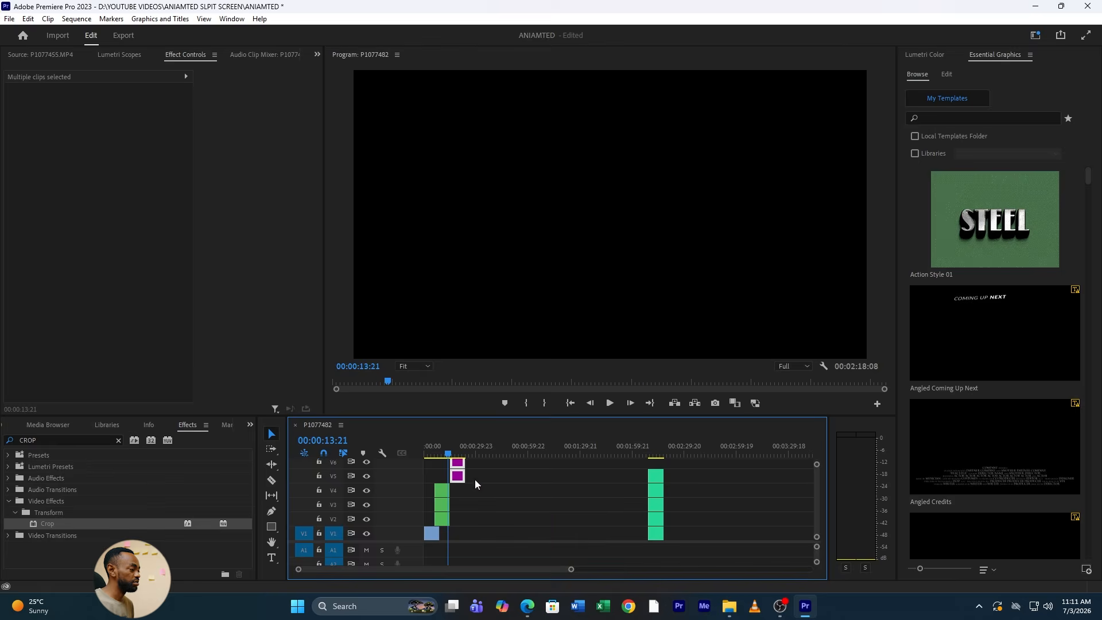
{"action": "left_click_drag", "start_coordinate": [571, 570], "coordinate": [426, 571]}
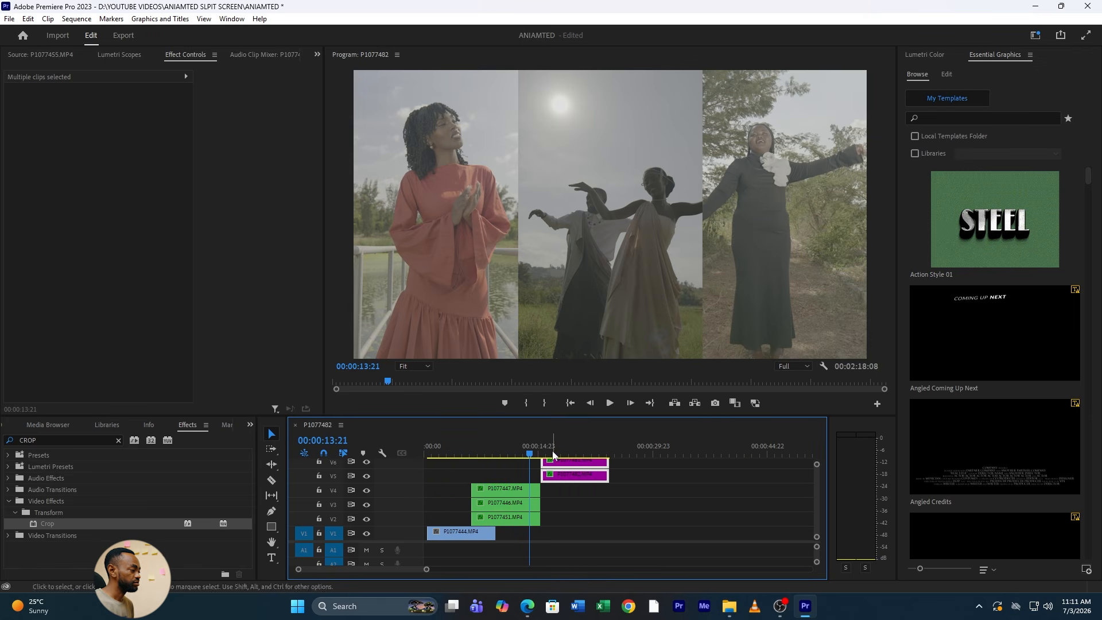
{"action": "left_click", "coordinate": [526, 446]}
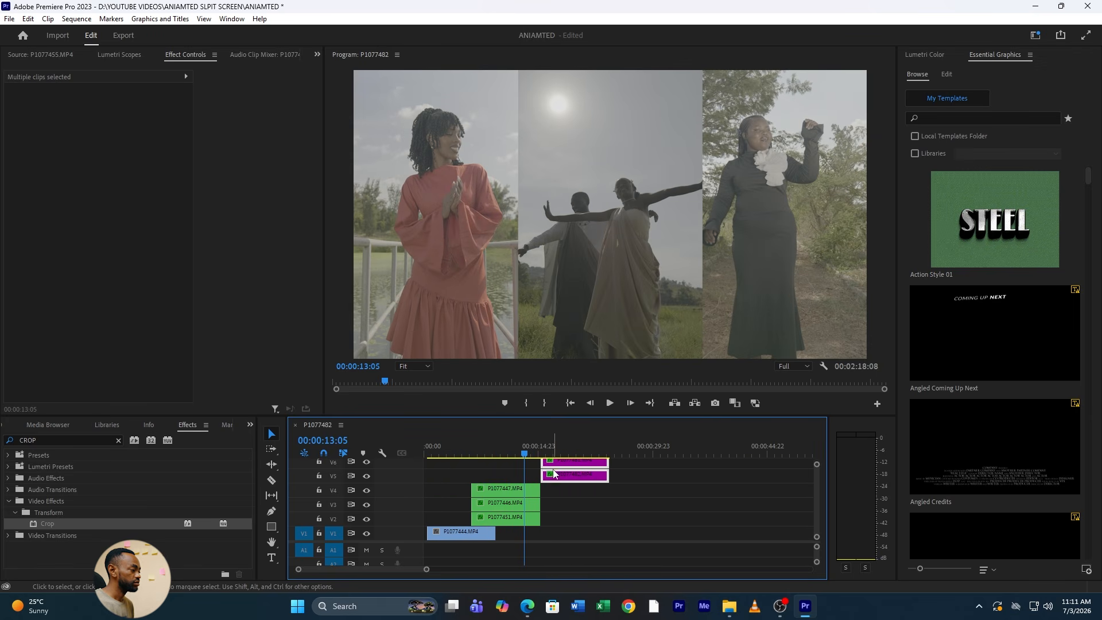
{"action": "left_click_drag", "start_coordinate": [591, 475], "coordinate": [575, 476]}
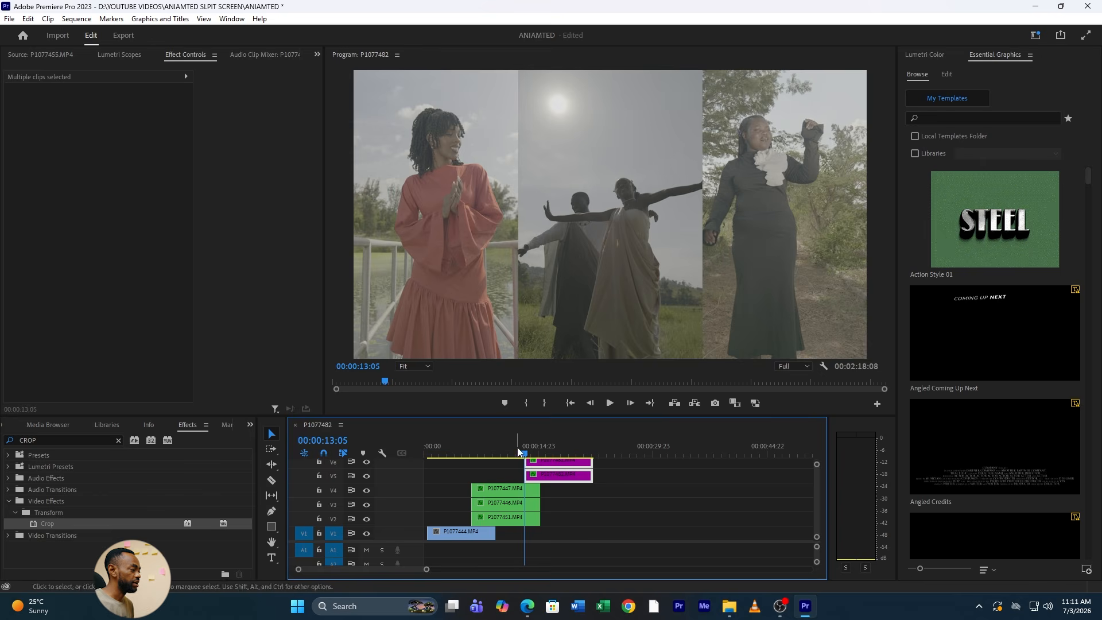
{"action": "left_click", "coordinate": [503, 453]}
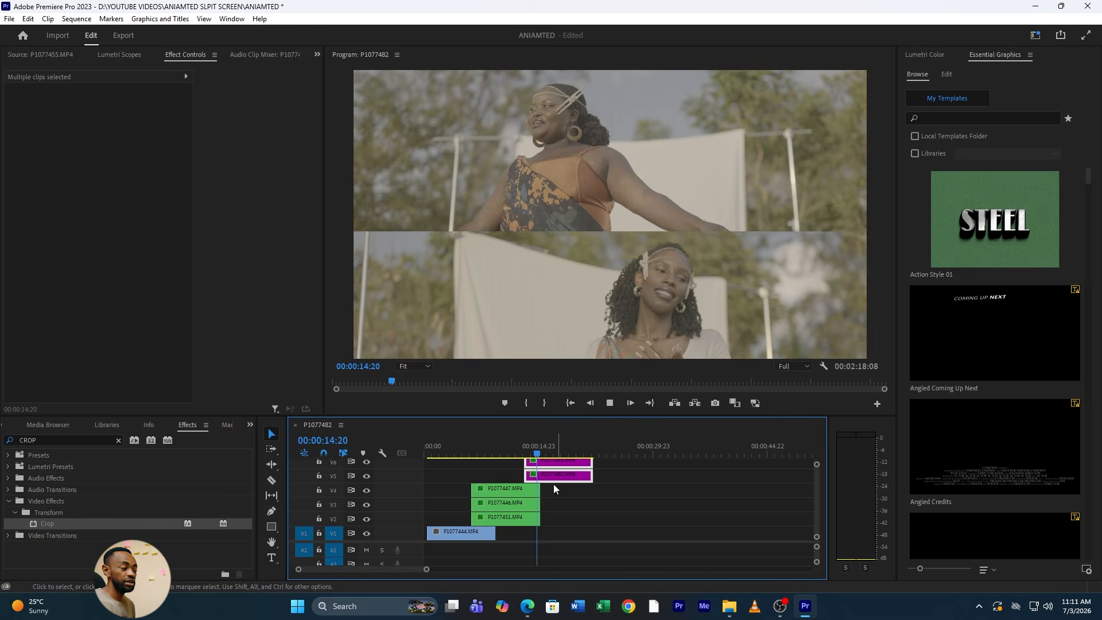
{"action": "key", "text": "space"}
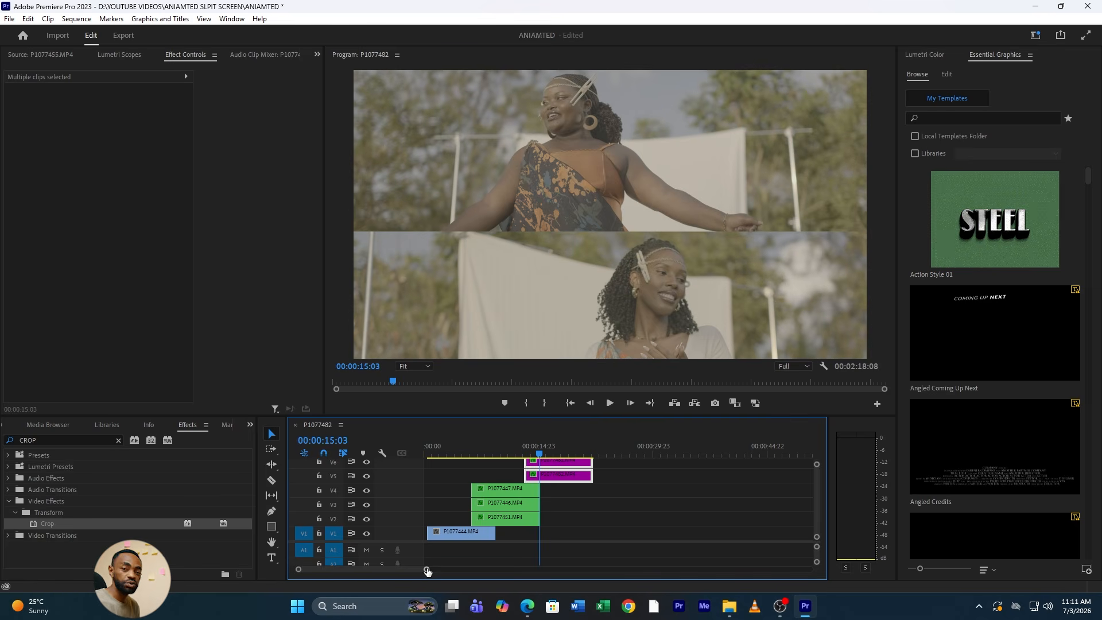
- Move the five stacked teal clips earlier on V1 to V5, starting at about 00:00:51, and park the playhead at 00:00:53:19
{"action": "left_click_drag", "start_coordinate": [428, 570], "coordinate": [618, 569]}
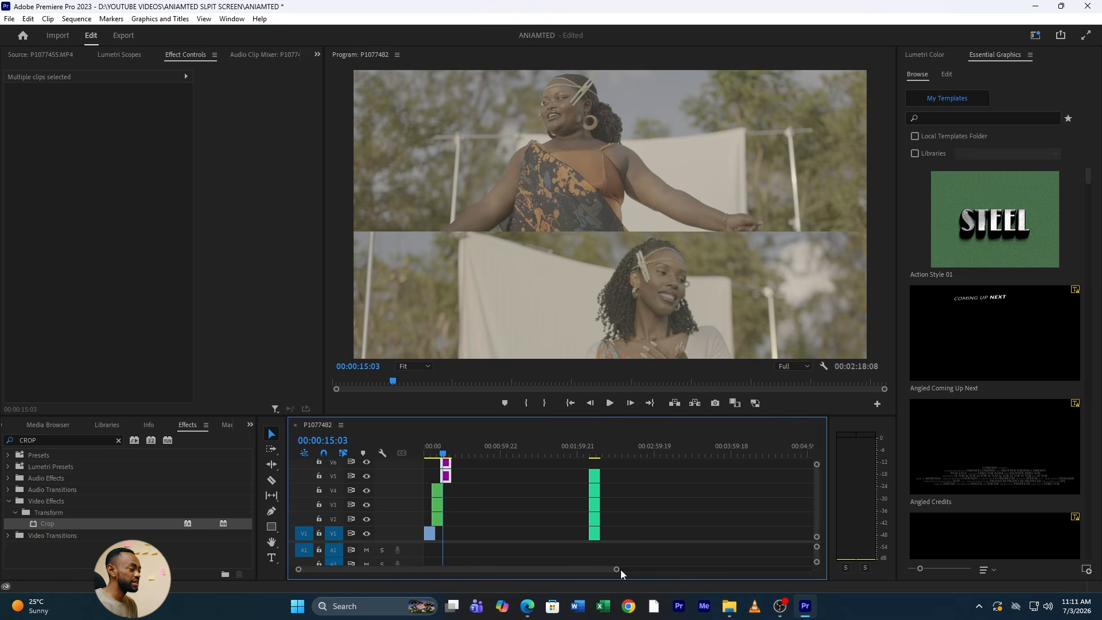
{"action": "left_click_drag", "start_coordinate": [568, 471], "coordinate": [619, 549]}
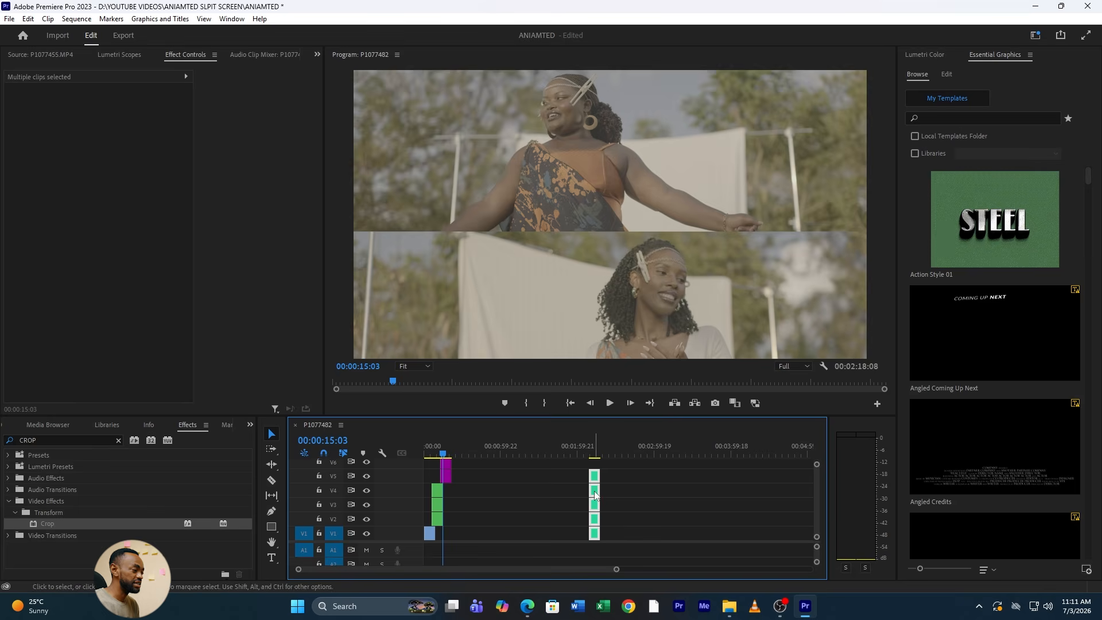
{"action": "left_click_drag", "start_coordinate": [594, 494], "coordinate": [495, 479]}
{"action": "left_click", "coordinate": [494, 452]}
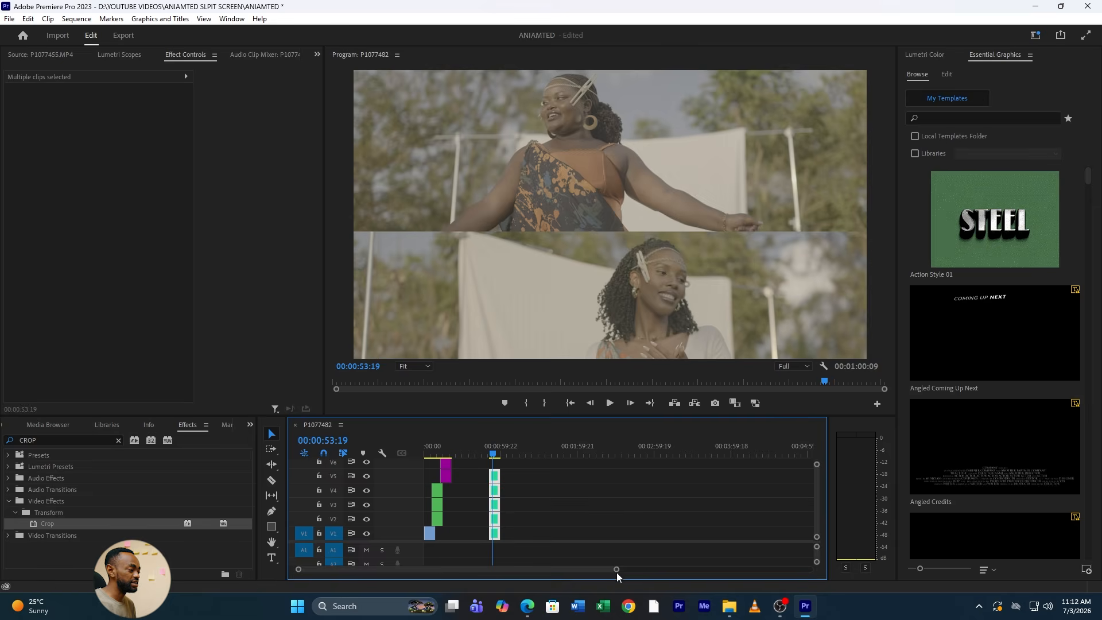
{"action": "left_click_drag", "start_coordinate": [617, 570], "coordinate": [500, 563]}
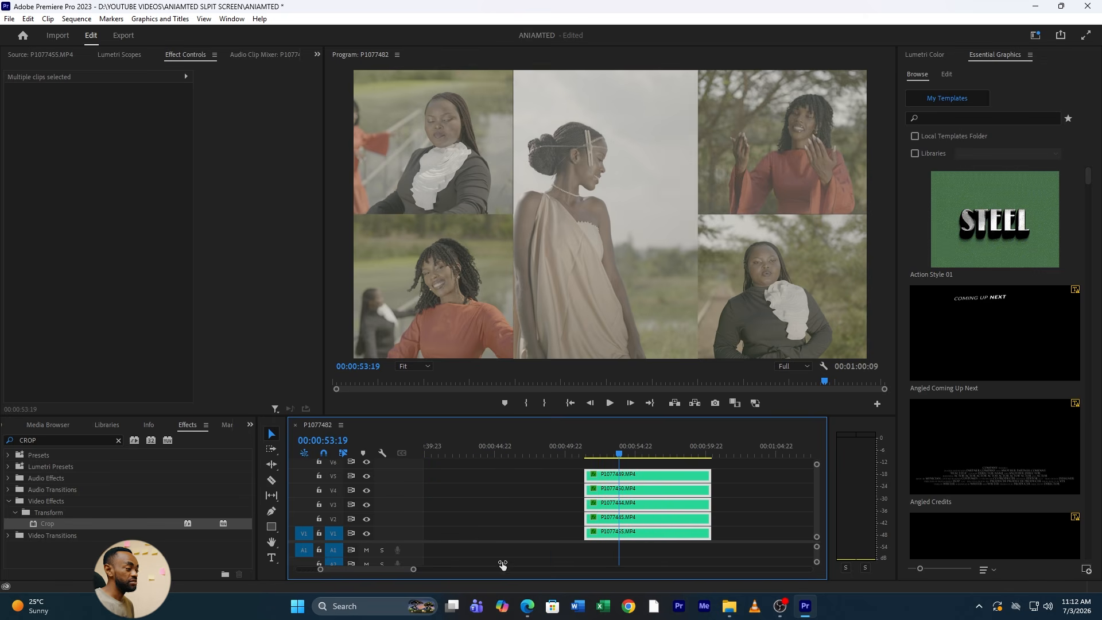
{"action": "left_click", "coordinate": [761, 522]}
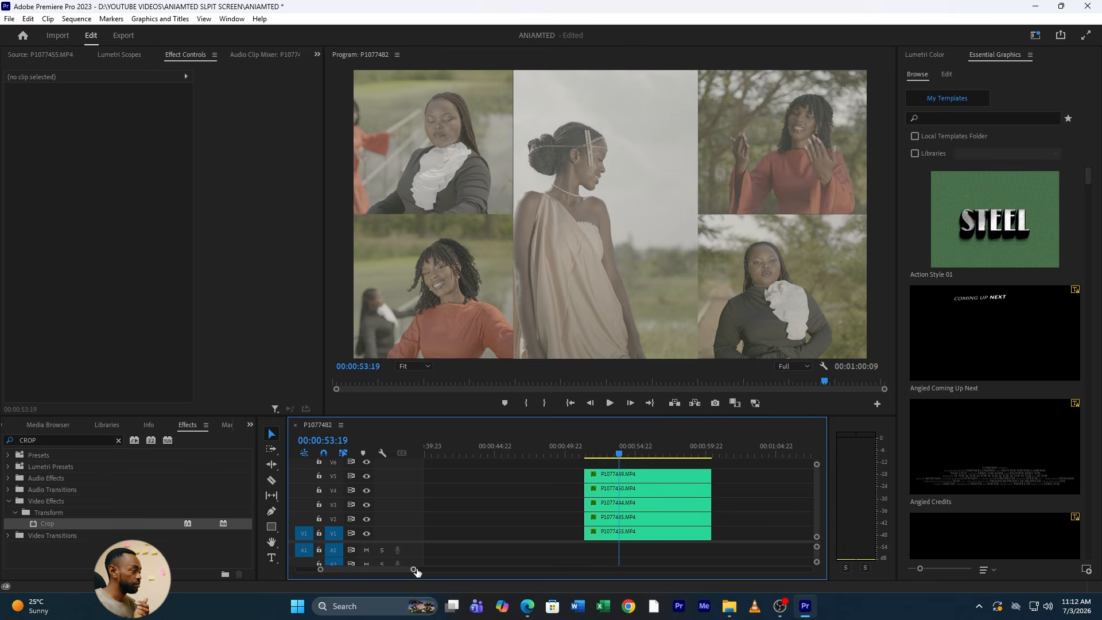
- Keyframe the current Position of P1077455 at 00:00:52:17, and set its vertical Position to 3765 at 00:00:51:08
{"action": "left_click_drag", "start_coordinate": [416, 572], "coordinate": [403, 574]}
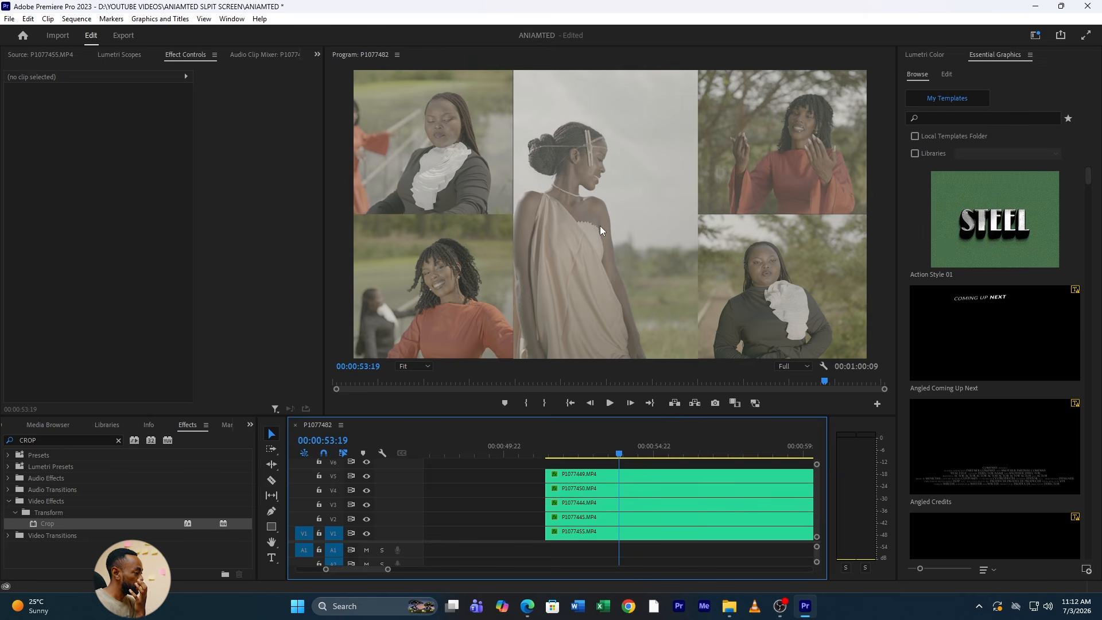
{"action": "left_click", "coordinate": [543, 440]}
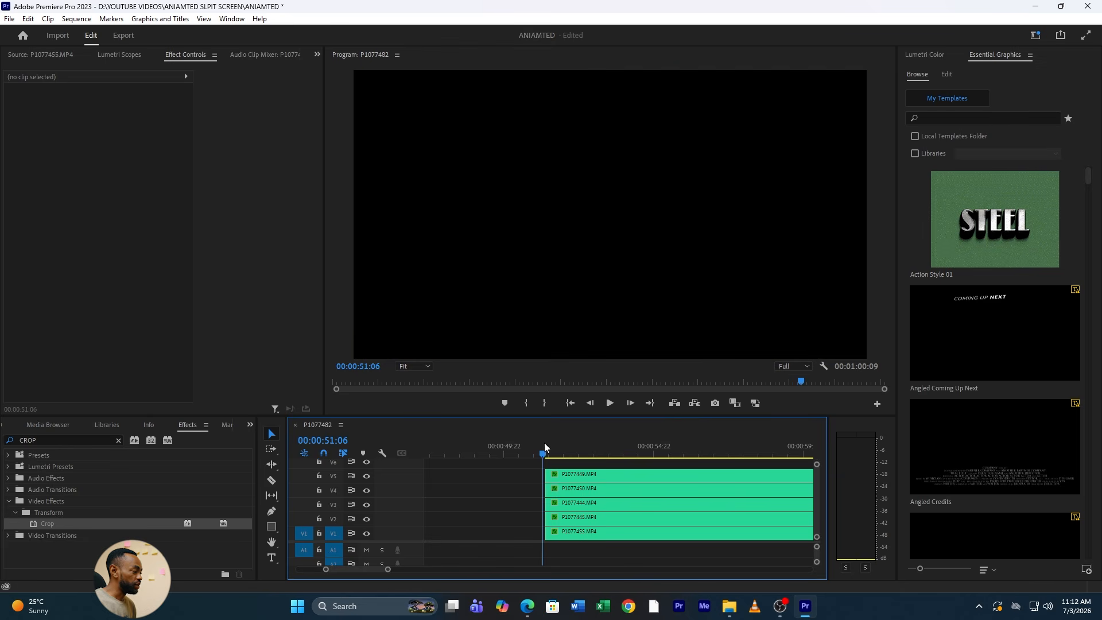
{"action": "key", "text": "space"}
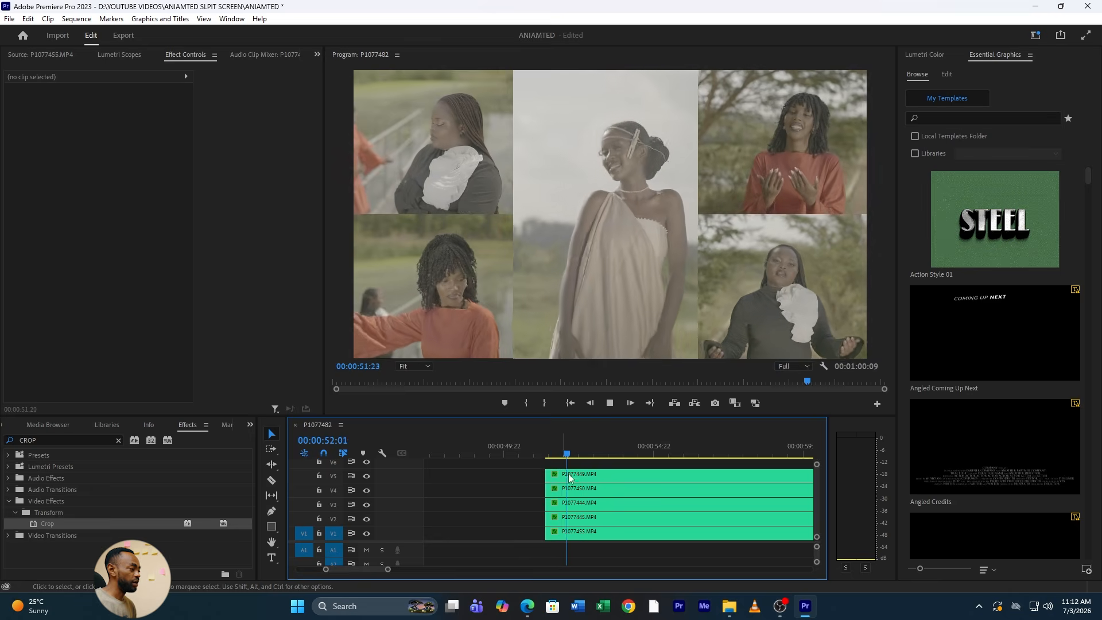
{"action": "left_click", "coordinate": [580, 534]}
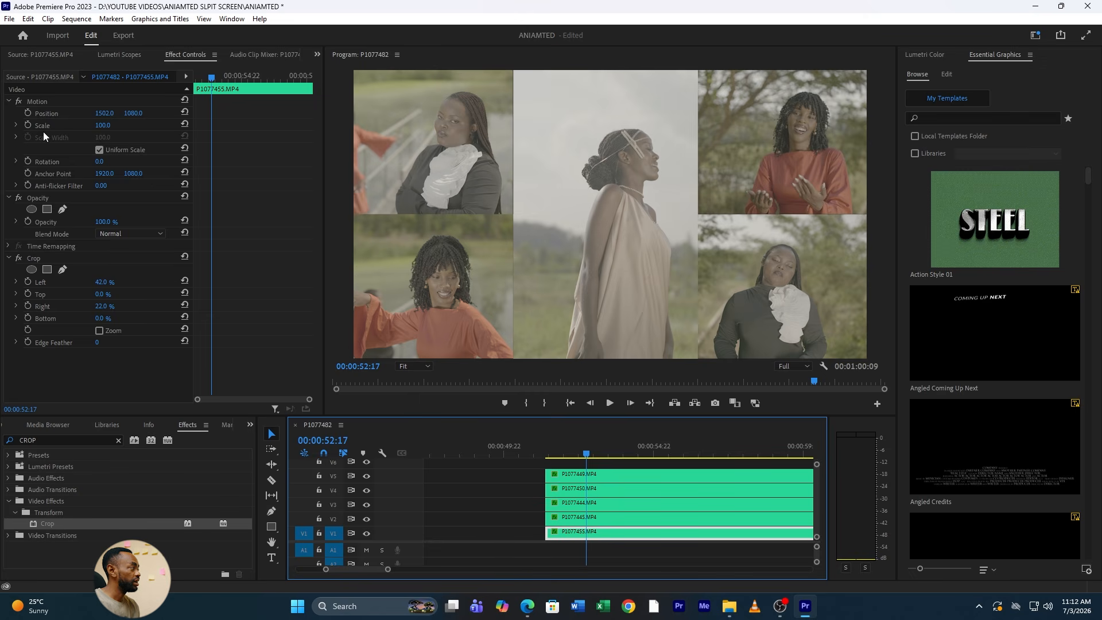
{"action": "left_click", "coordinate": [28, 114]}
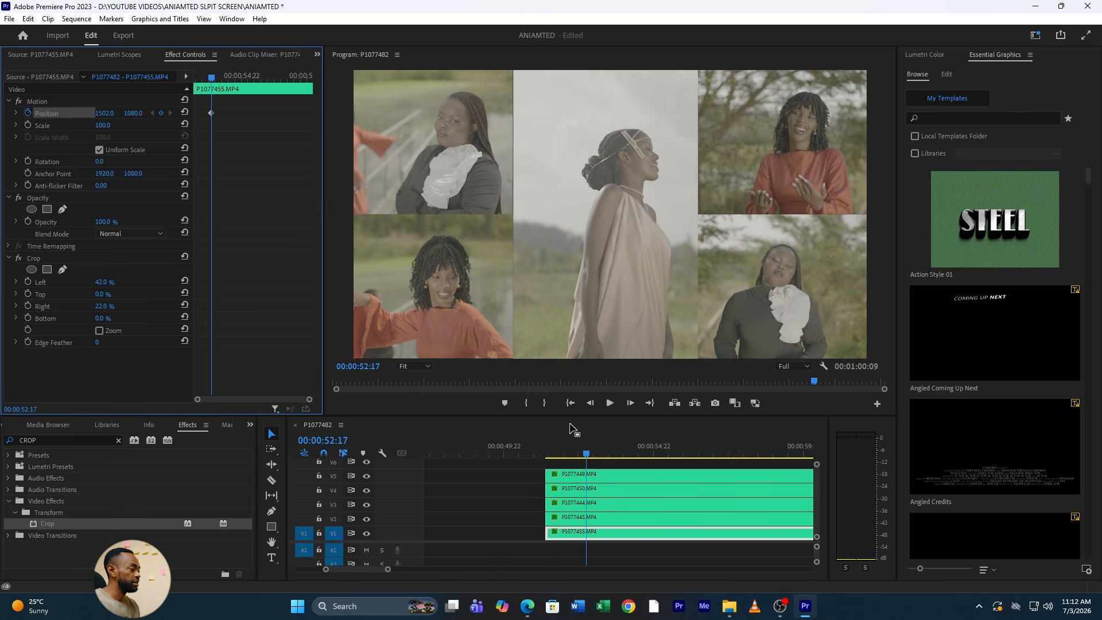
{"action": "left_click_drag", "start_coordinate": [553, 455], "coordinate": [546, 459]}
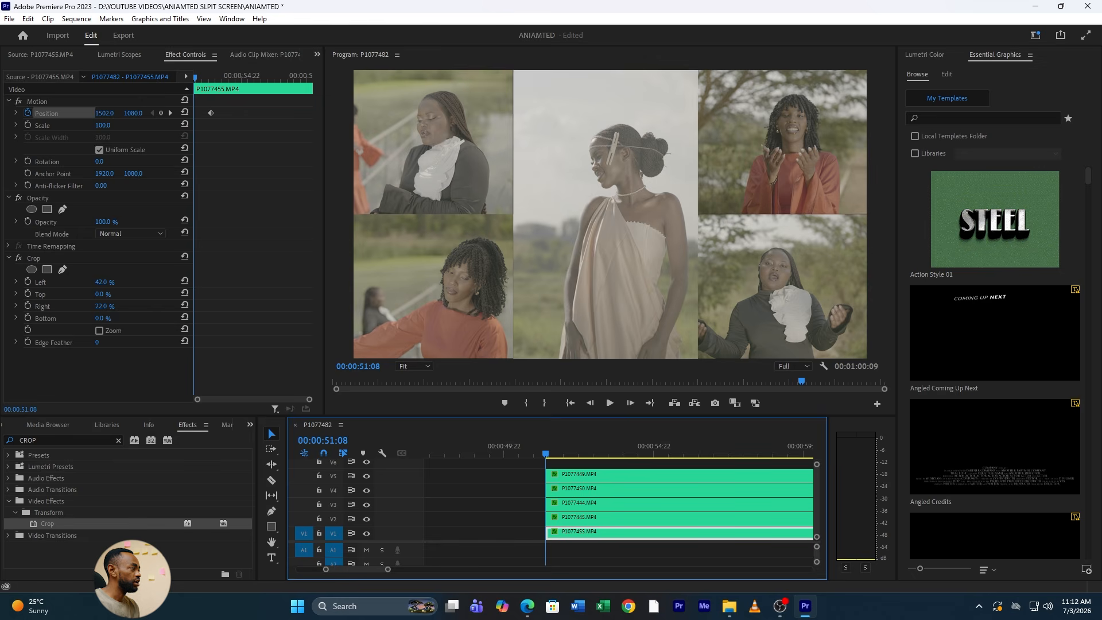
{"action": "left_click_drag", "start_coordinate": [133, 113], "coordinate": [111, 108]}
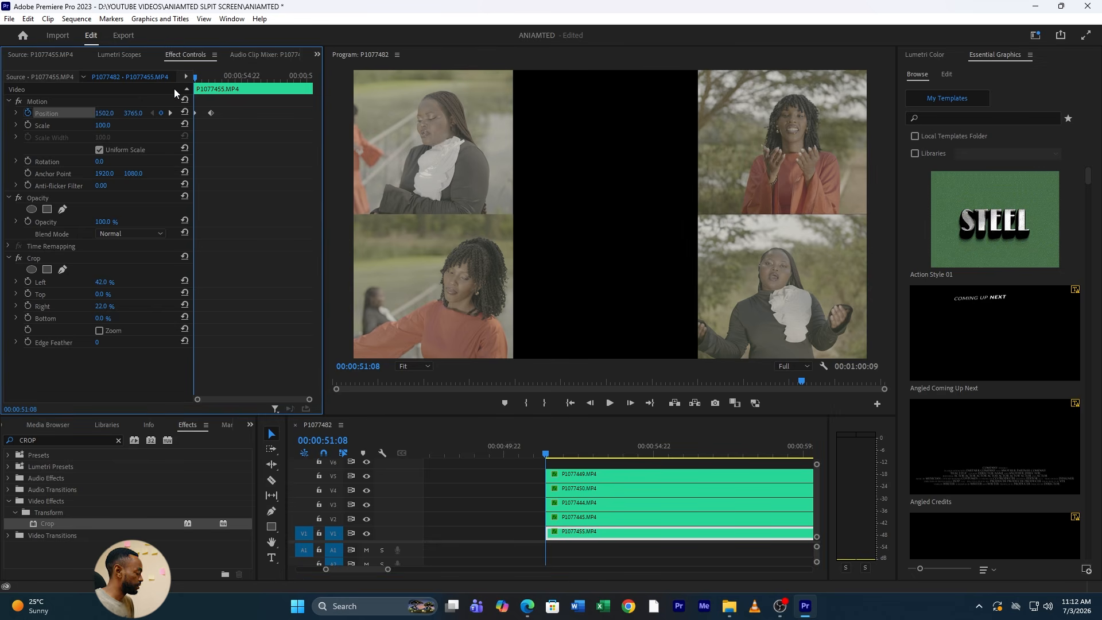
- Keyframe the current Position of P1077445 at 00:00:52:17, and set its horizontal Position to -1103 at 00:00:51:08
{"action": "left_click_drag", "start_coordinate": [224, 79], "coordinate": [212, 80]}
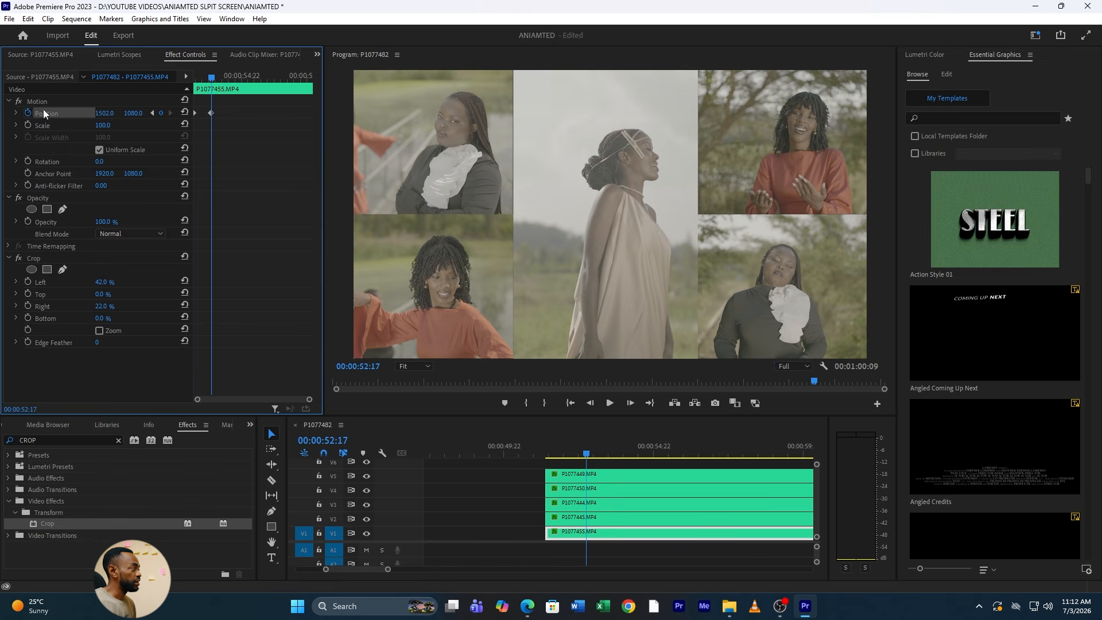
{"action": "left_click", "coordinate": [593, 517]}
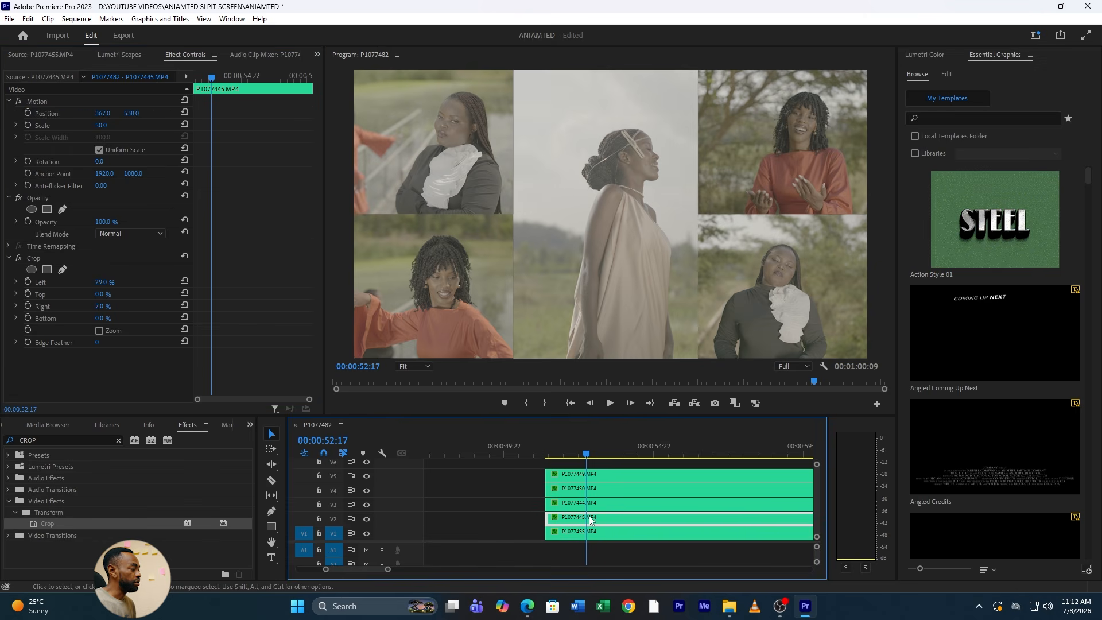
{"action": "left_click", "coordinate": [366, 519]}
{"action": "left_click", "coordinate": [366, 518]}
{"action": "left_click", "coordinate": [28, 113]}
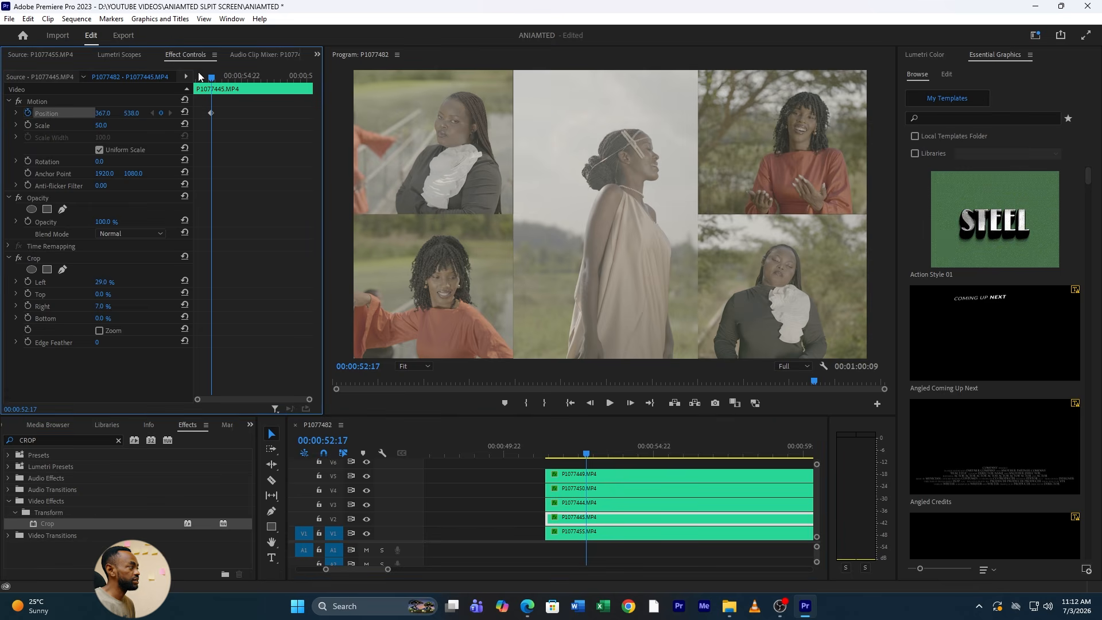
{"action": "left_click", "coordinate": [546, 446]}
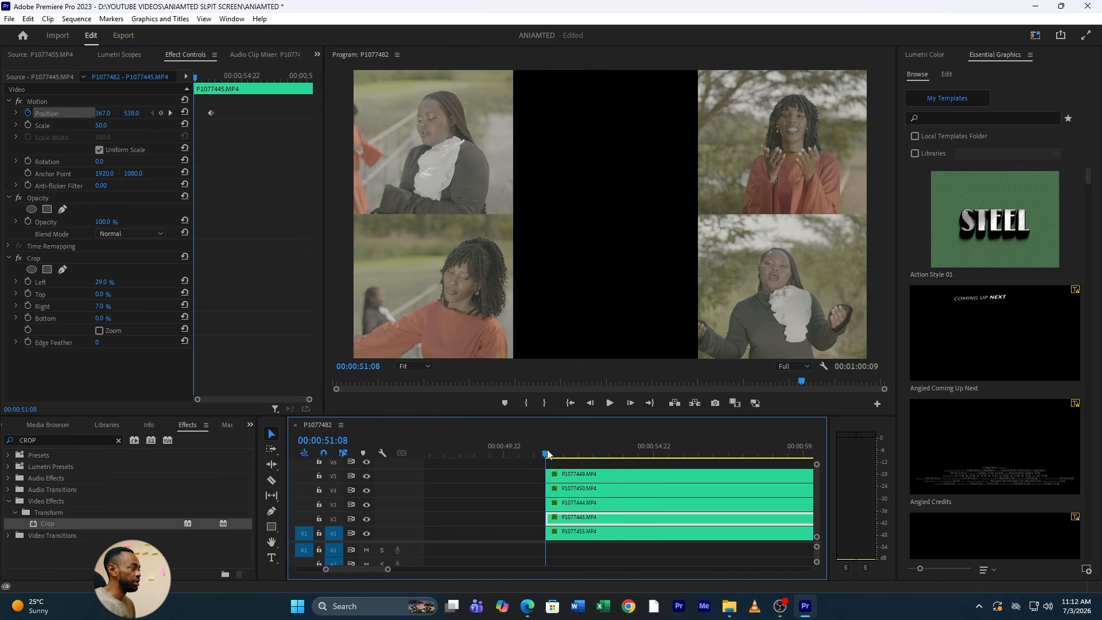
{"action": "left_click_drag", "start_coordinate": [98, 114], "coordinate": [23, 113]}
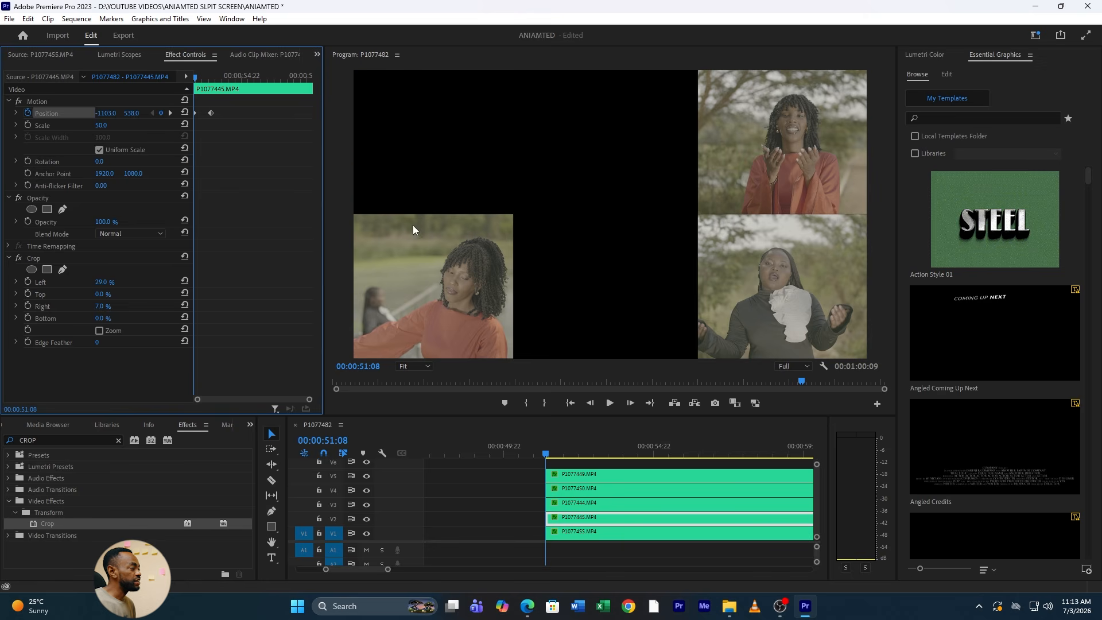
- Keyframe the current Position of P1077444 at 00:00:52:17, and set its vertical Position to 3058 at 00:00:51:08
{"action": "left_click", "coordinate": [367, 505]}
{"action": "left_click", "coordinate": [366, 505]}
{"action": "left_click", "coordinate": [568, 511]}
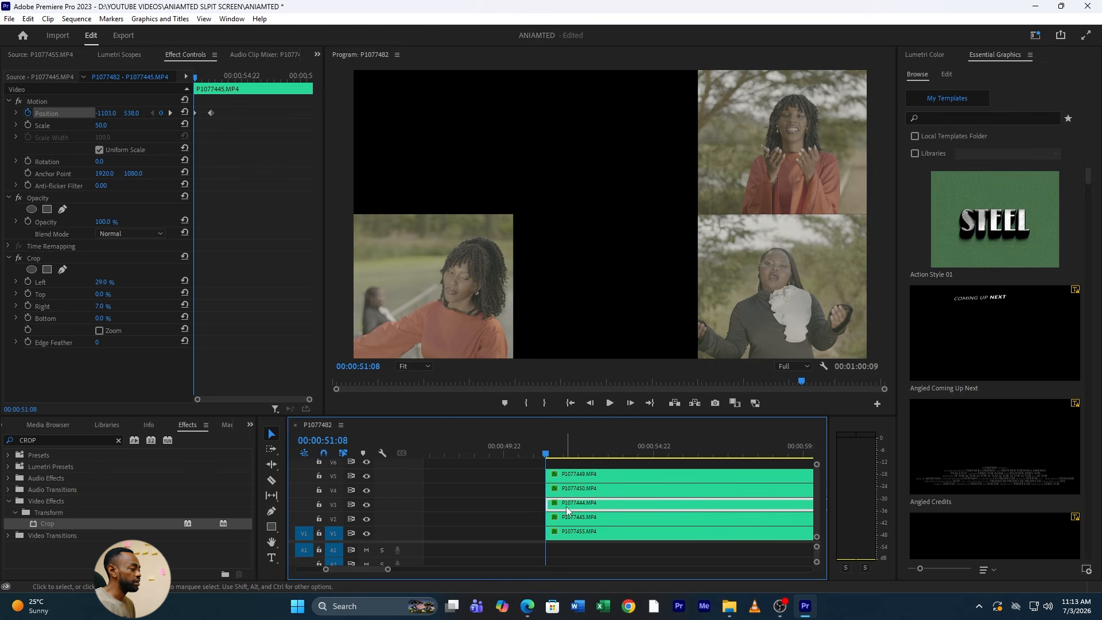
{"action": "left_click", "coordinate": [576, 519]}
{"action": "left_click_drag", "start_coordinate": [548, 454], "coordinate": [589, 461]}
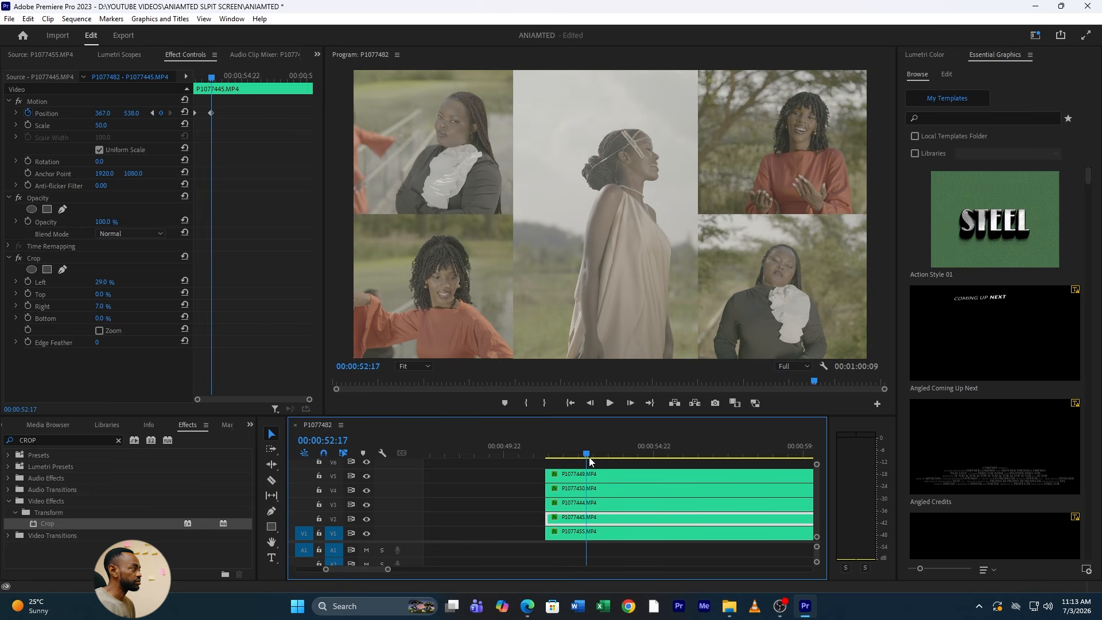
{"action": "left_click", "coordinate": [596, 507]}
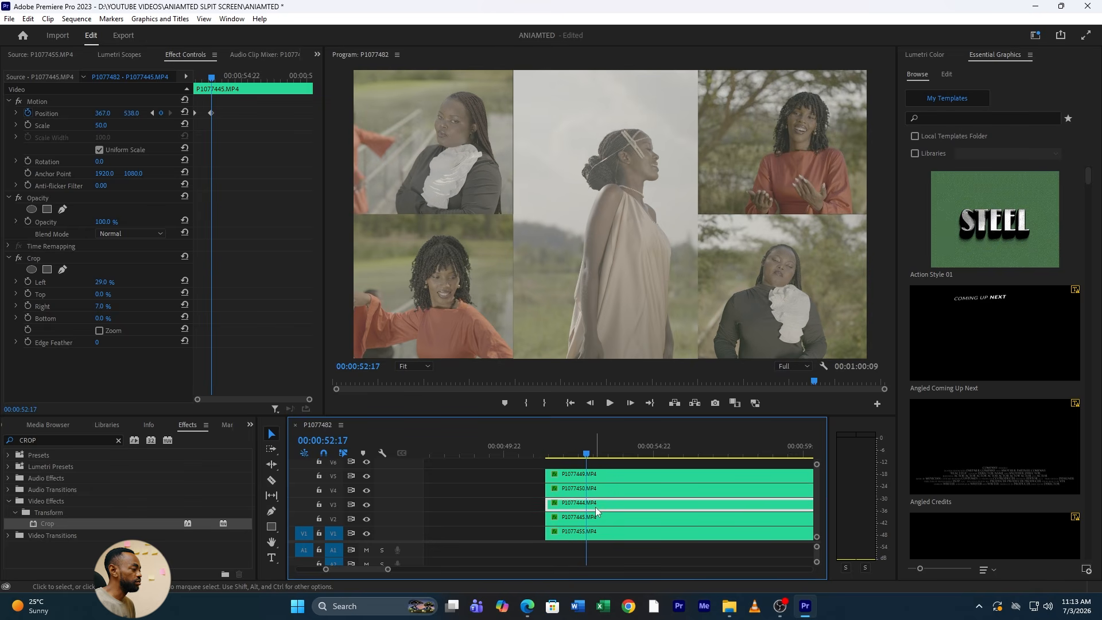
{"action": "left_click", "coordinate": [27, 113]}
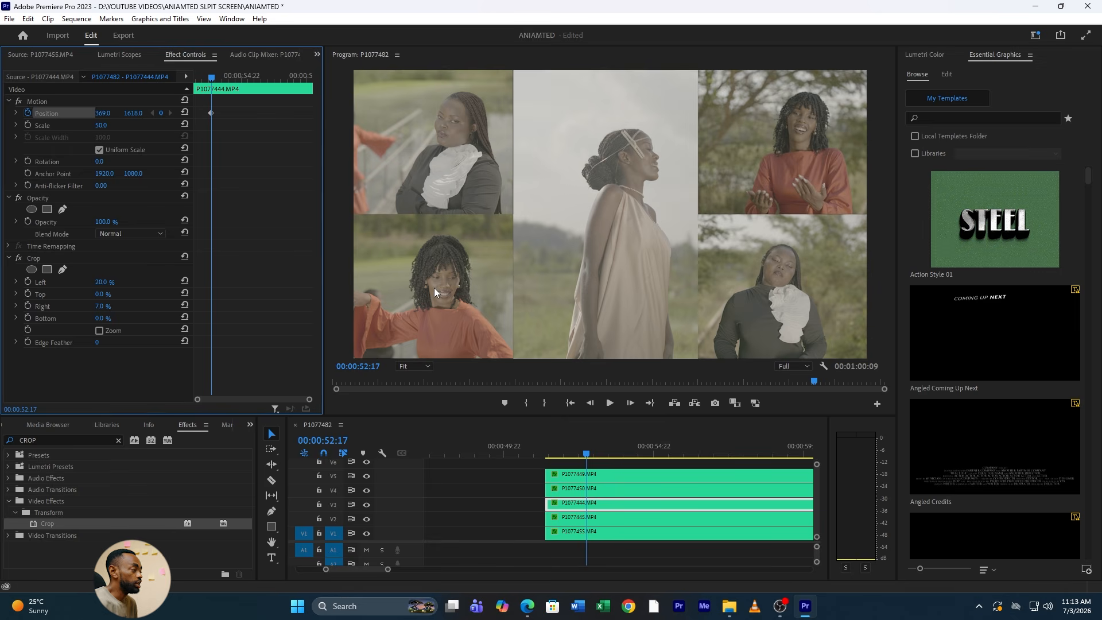
{"action": "left_click", "coordinate": [195, 83]}
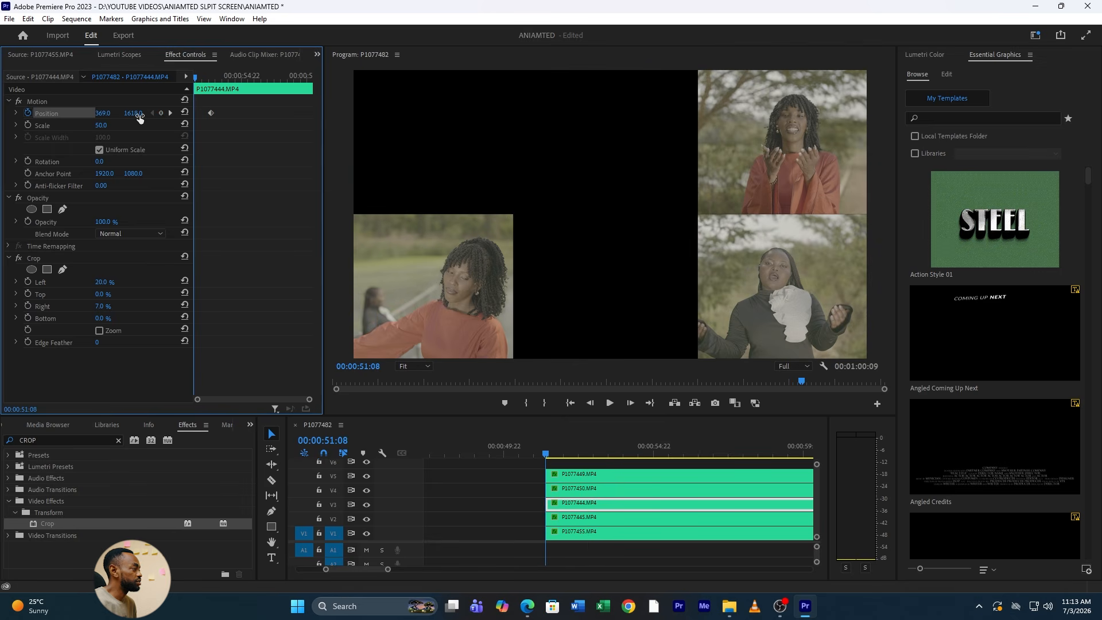
{"action": "left_click_drag", "start_coordinate": [126, 114], "coordinate": [172, 113]}
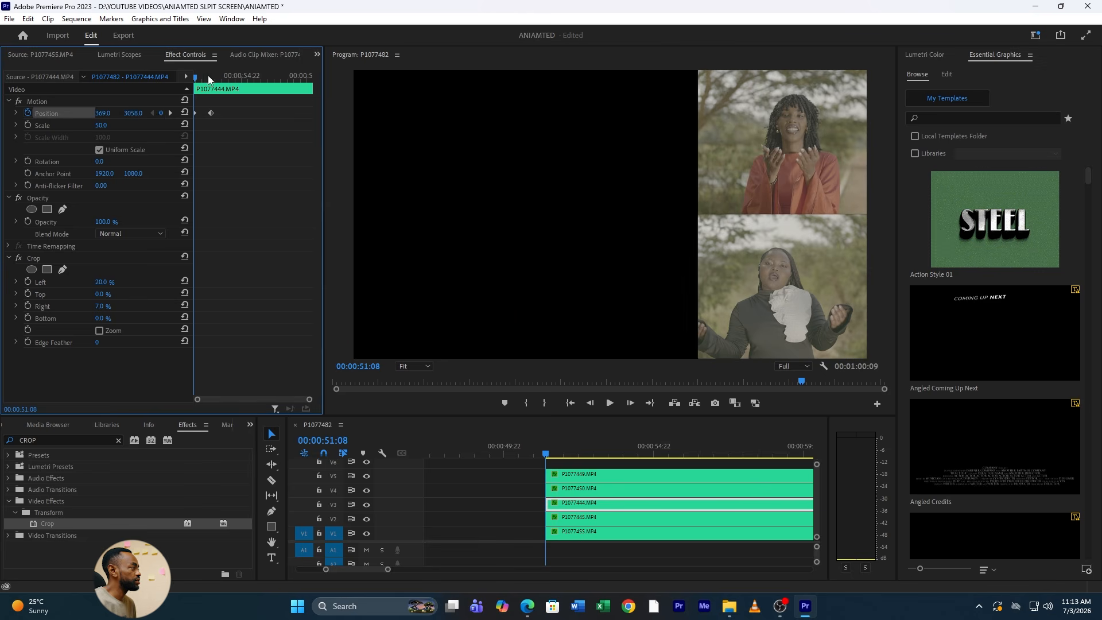
- Keyframe the current Position of P1077450 at 00:00:52:17, and set its vertical Position to -694 at 00:00:51:08
{"action": "left_click", "coordinate": [210, 78]}
{"action": "left_click", "coordinate": [588, 490]}
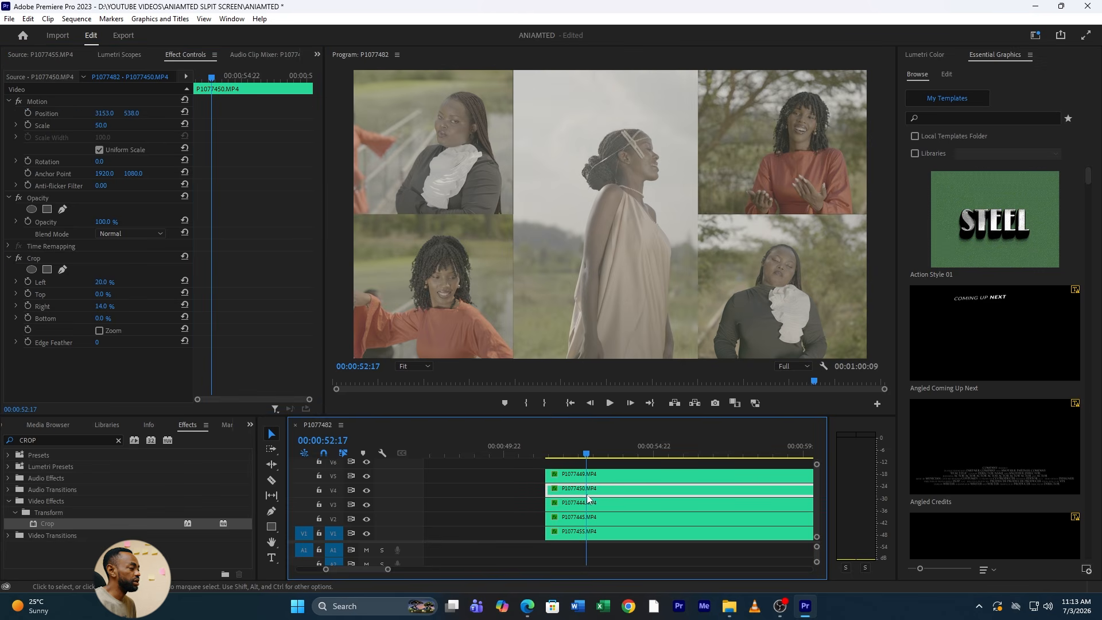
{"action": "left_click", "coordinate": [29, 113]}
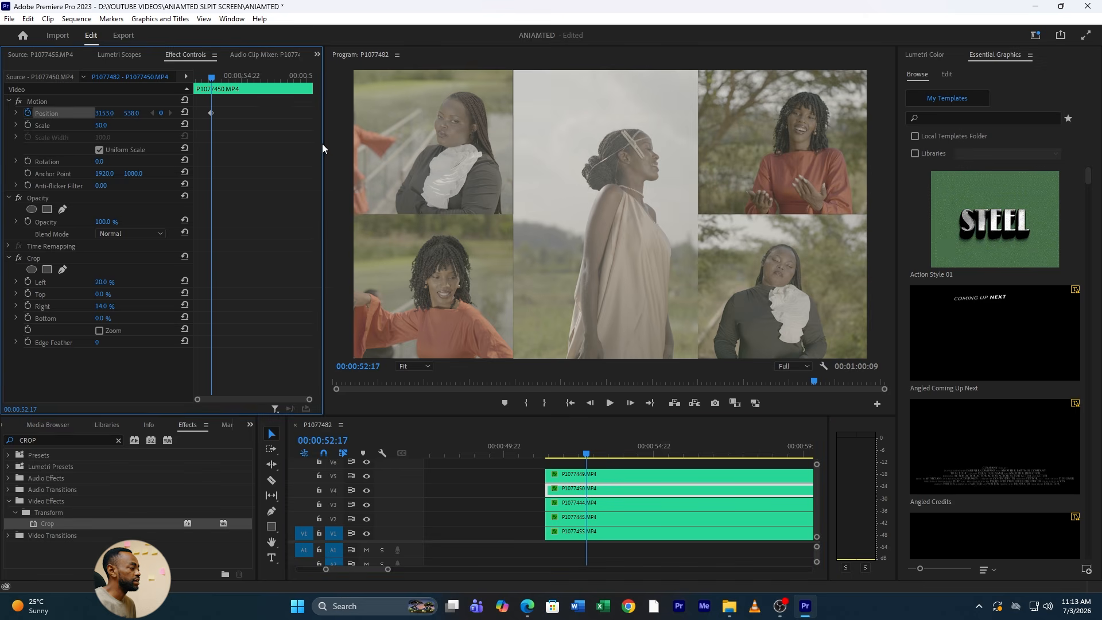
{"action": "left_click", "coordinate": [547, 455]}
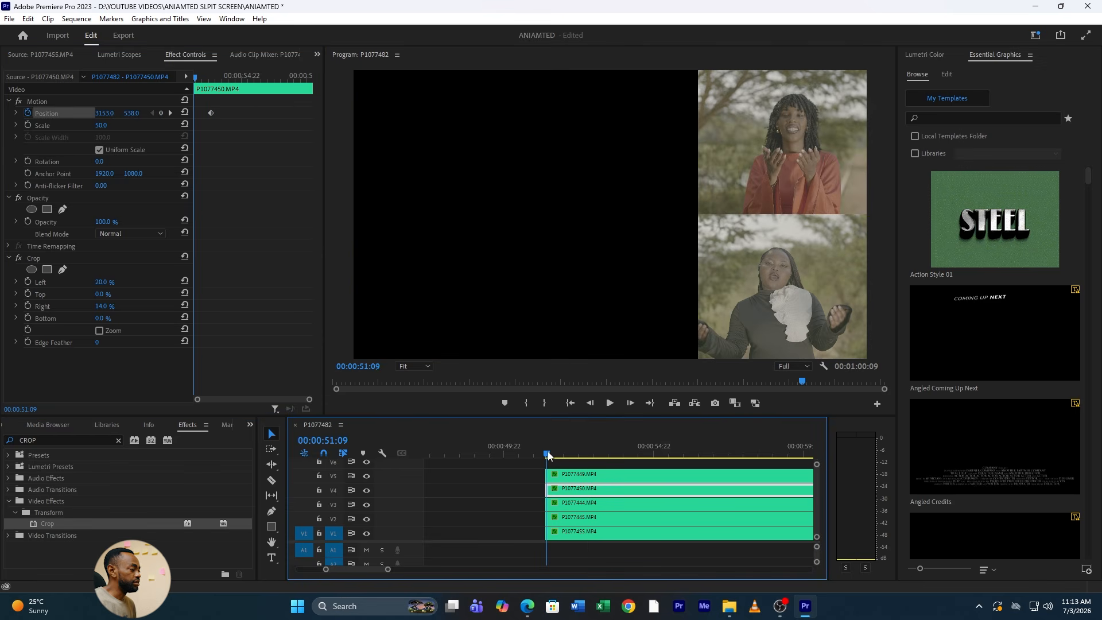
{"action": "left_click", "coordinate": [546, 454]}
{"action": "left_click_drag", "start_coordinate": [132, 113], "coordinate": [107, 112]}
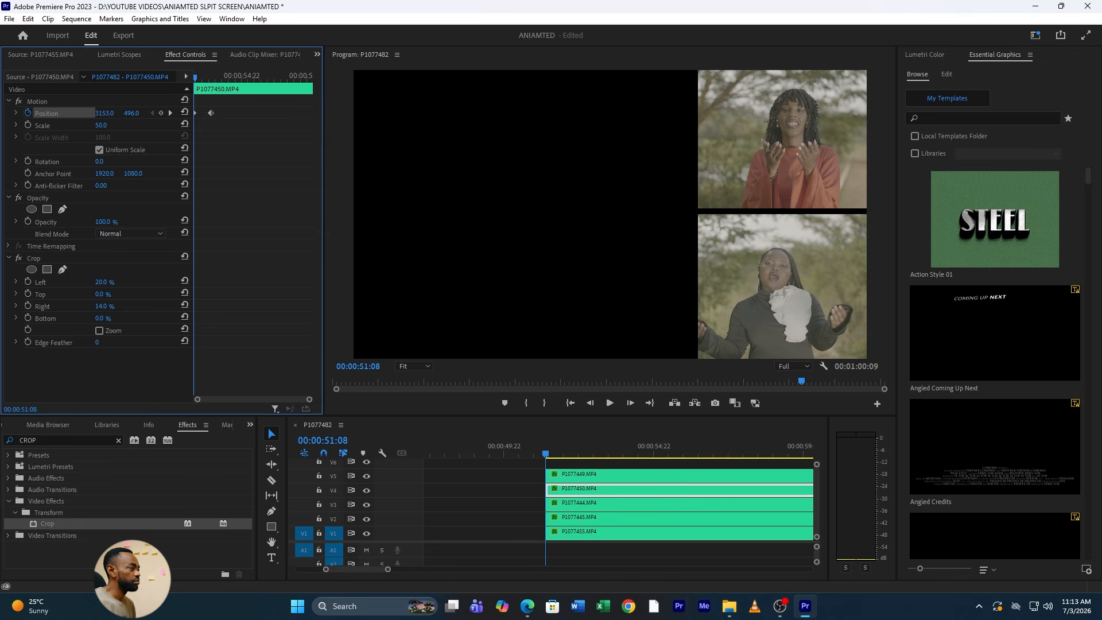
{"action": "left_click_drag", "start_coordinate": [107, 113], "coordinate": [55, 112]}
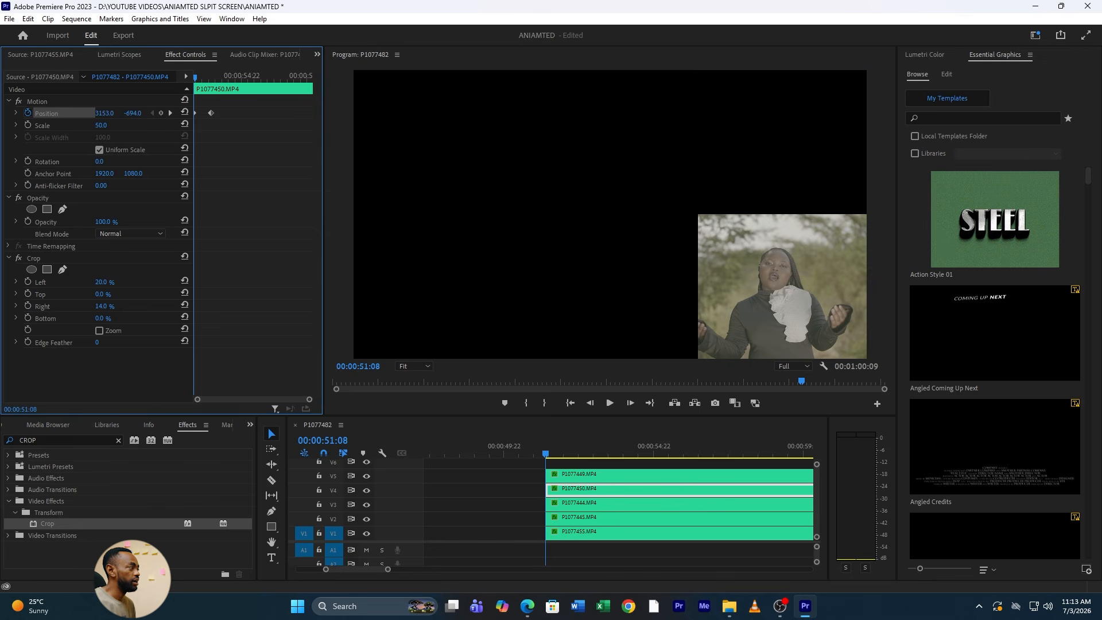
- Keyframe the current Position of P1077449 at 00:00:52:17, and set its horizontal Position to 4895 at 00:00:51:08
{"action": "left_click_drag", "start_coordinate": [568, 453], "coordinate": [588, 456]}
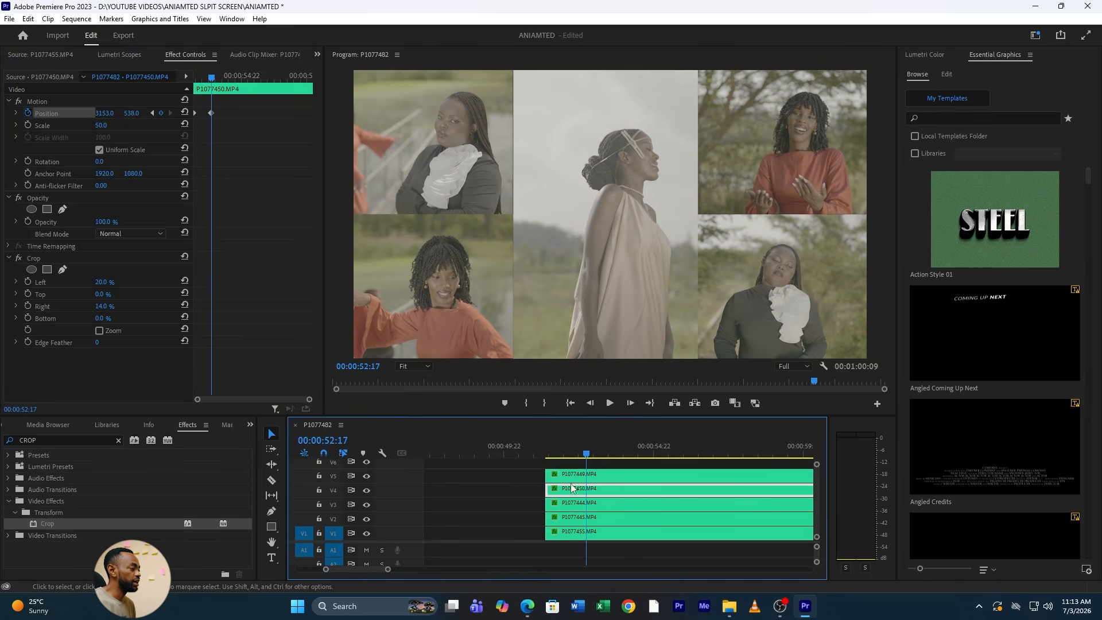
{"action": "left_click", "coordinate": [580, 476]}
{"action": "left_click", "coordinate": [27, 113]}
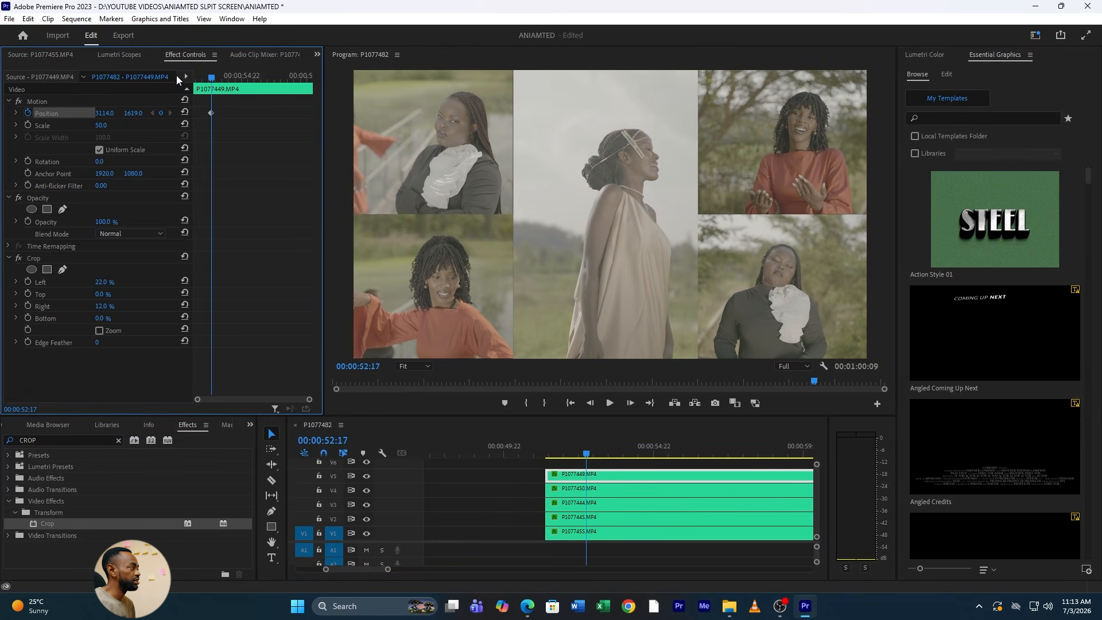
{"action": "left_click", "coordinate": [540, 433]}
{"action": "key", "text": "Up"}
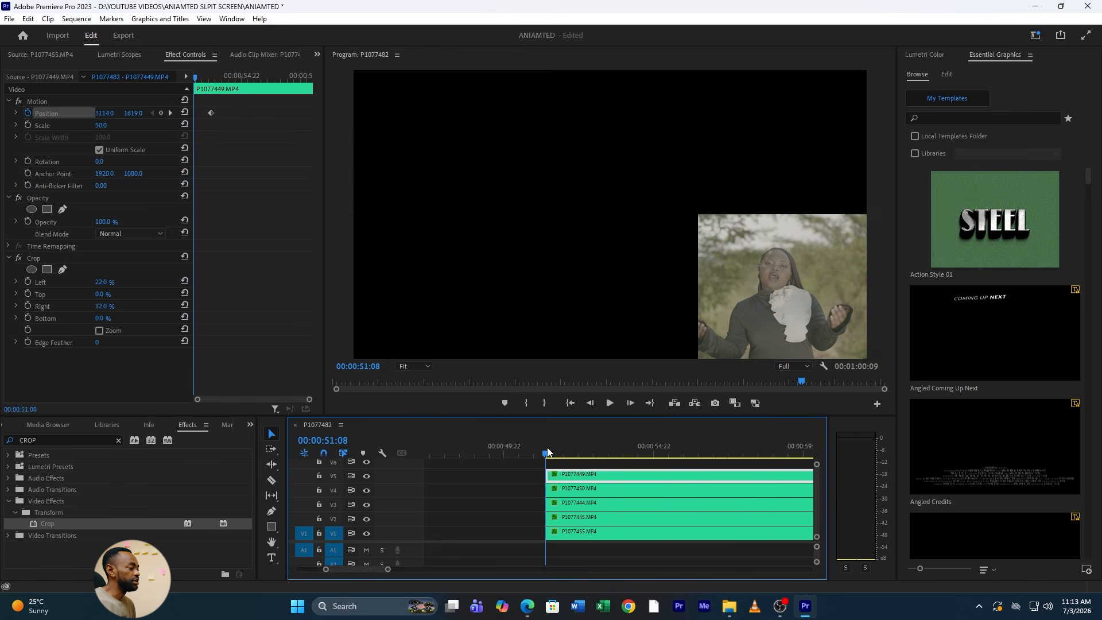
{"action": "left_click_drag", "start_coordinate": [104, 113], "coordinate": [190, 113]}
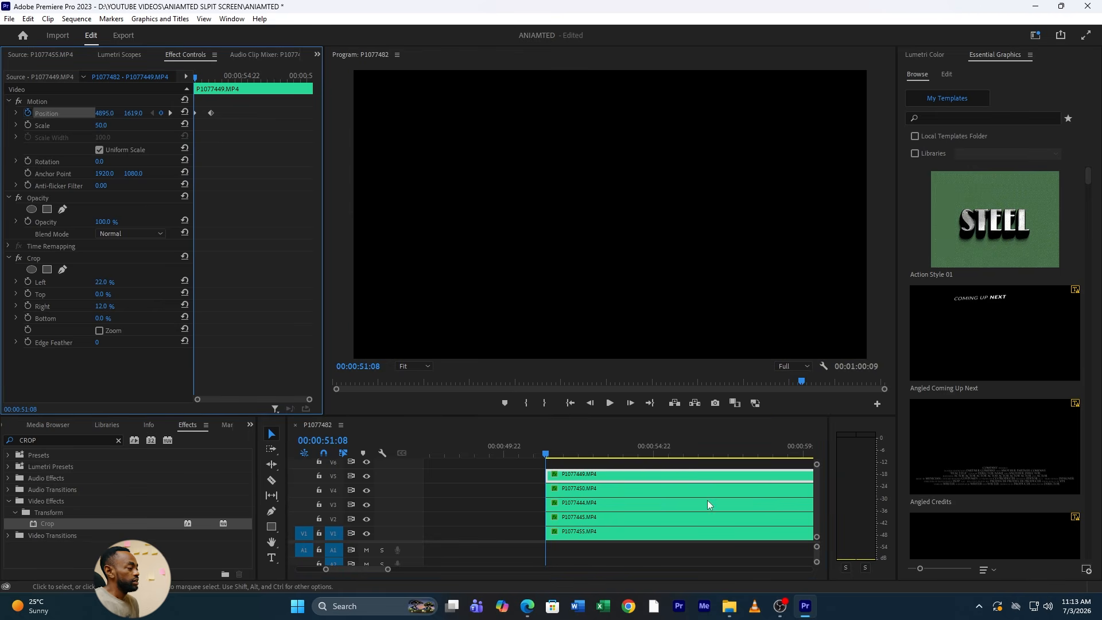
- Play back the five-clip slide-in from the start of the stack
{"action": "key", "text": "space"}
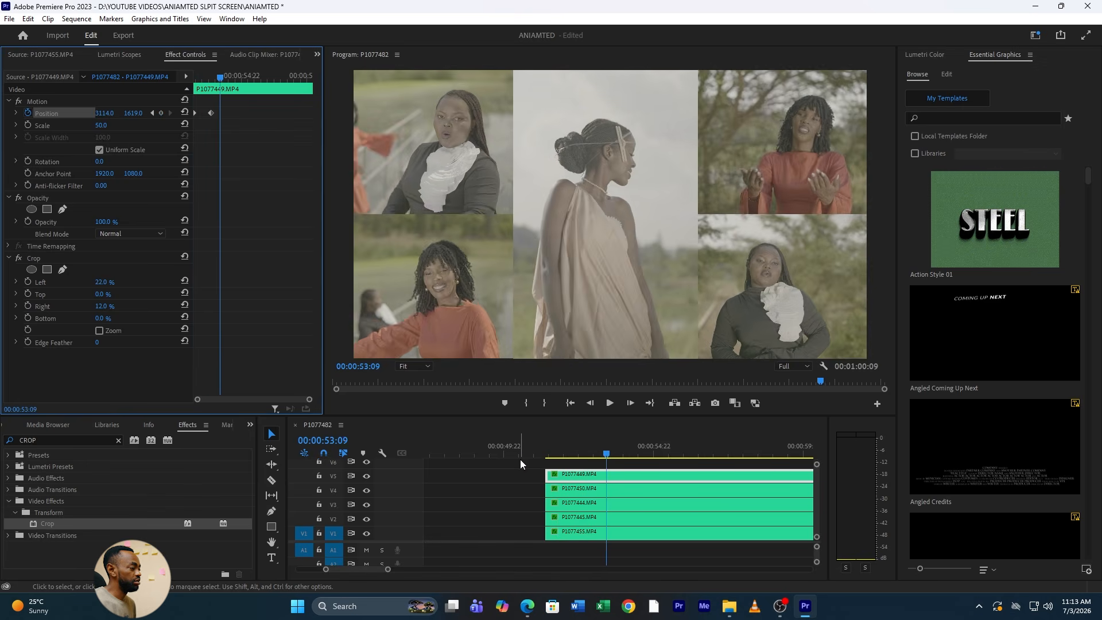
{"action": "left_click", "coordinate": [539, 447]}
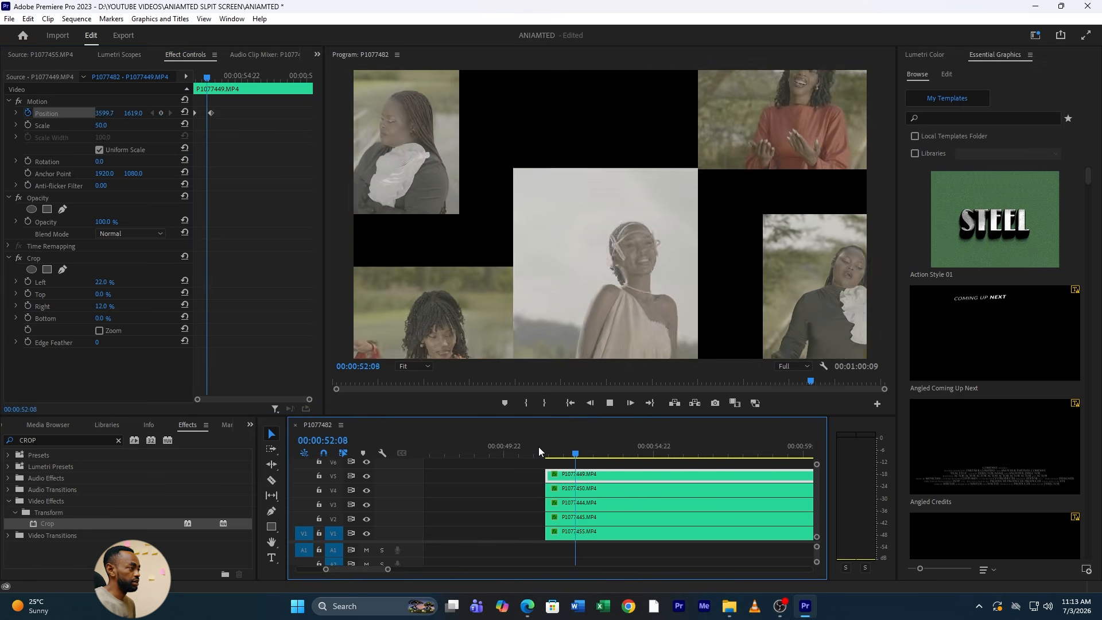
{"action": "left_click", "coordinate": [543, 449]}
{"action": "key", "text": "space"}
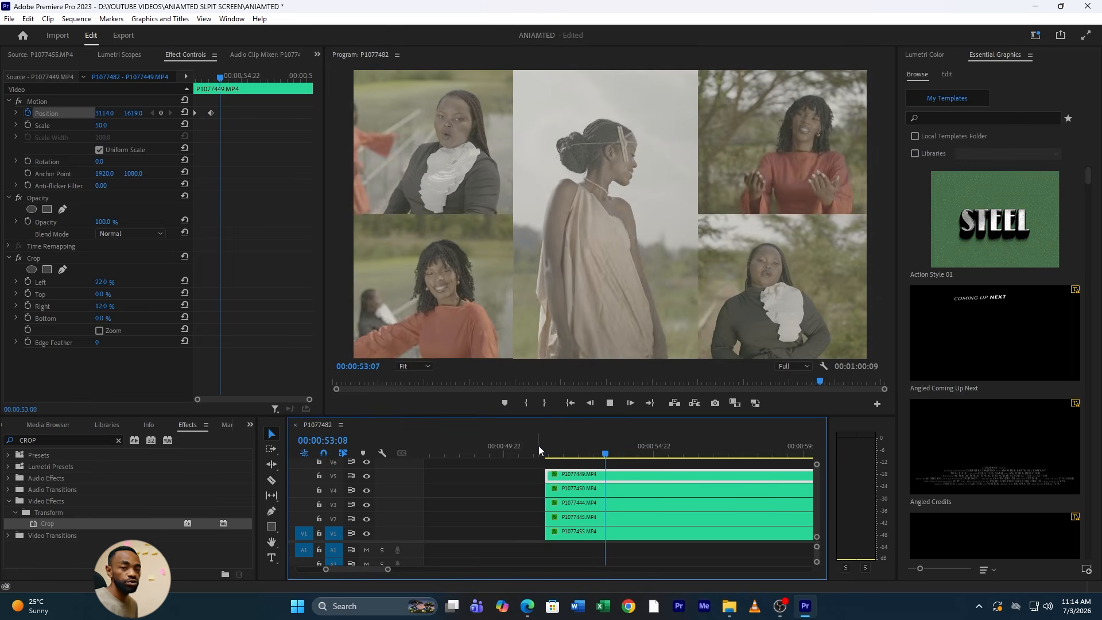
{"action": "key", "text": "space"}
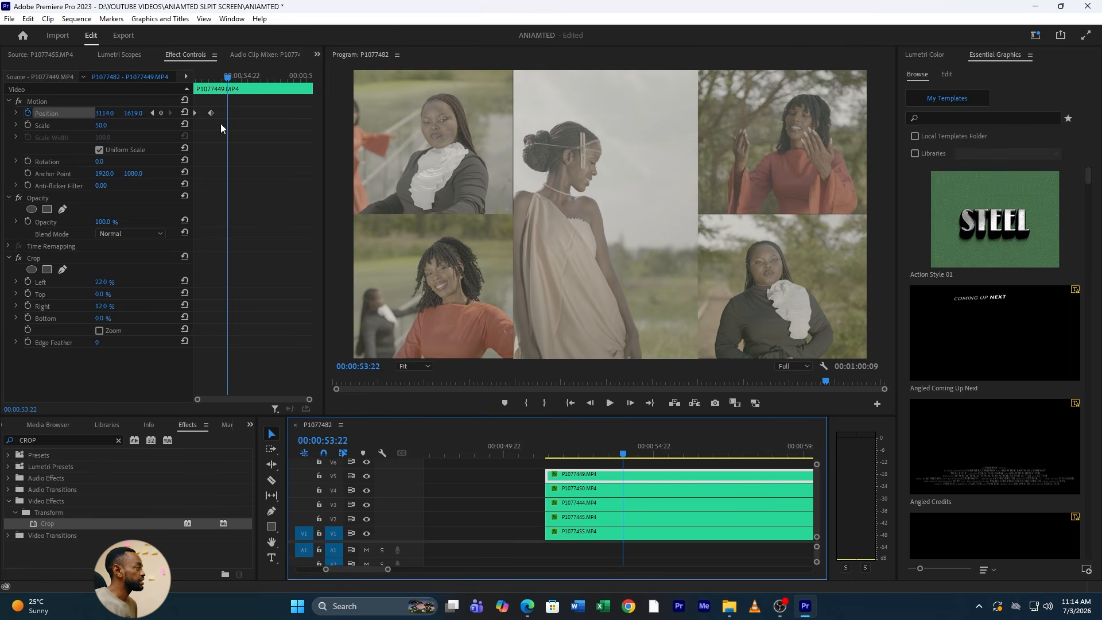
- Apply Ease Out to both Position keyframes of P1077449 and pull its velocity curve's peak toward the clip's start
{"action": "right_click", "coordinate": [210, 112]}
{"action": "mouse_move", "coordinate": [263, 211]}
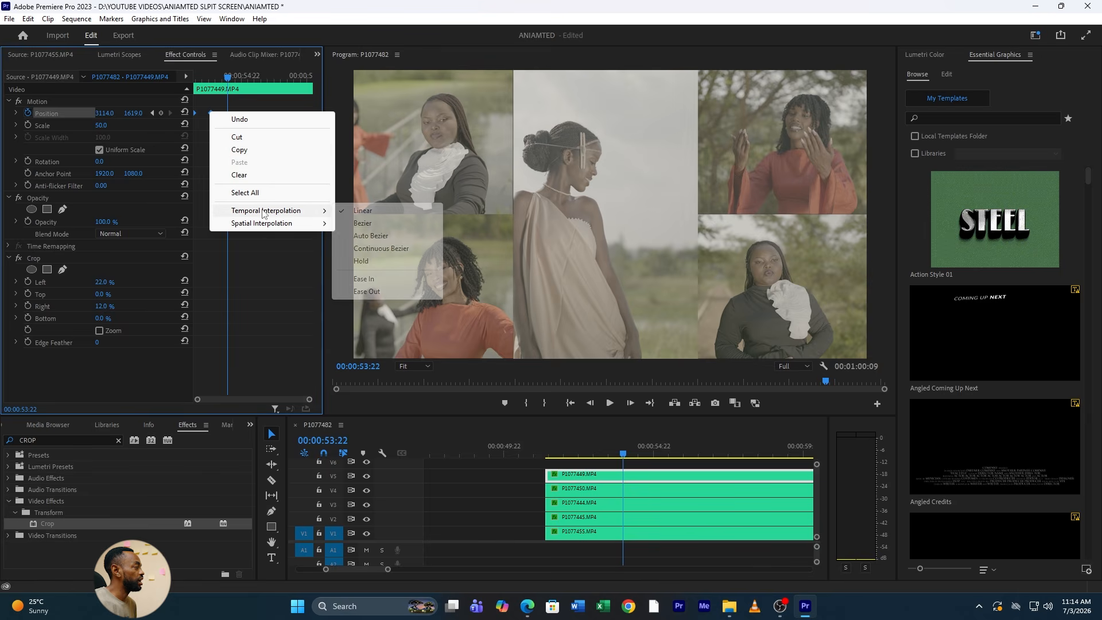
{"action": "left_click", "coordinate": [367, 291]}
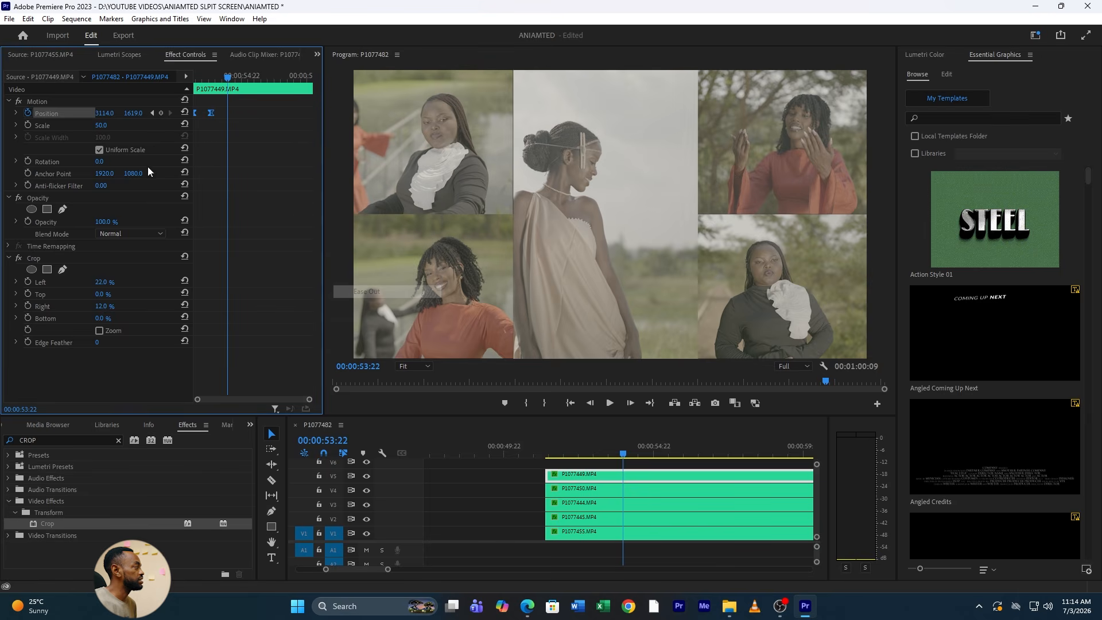
{"action": "left_click", "coordinate": [16, 113]}
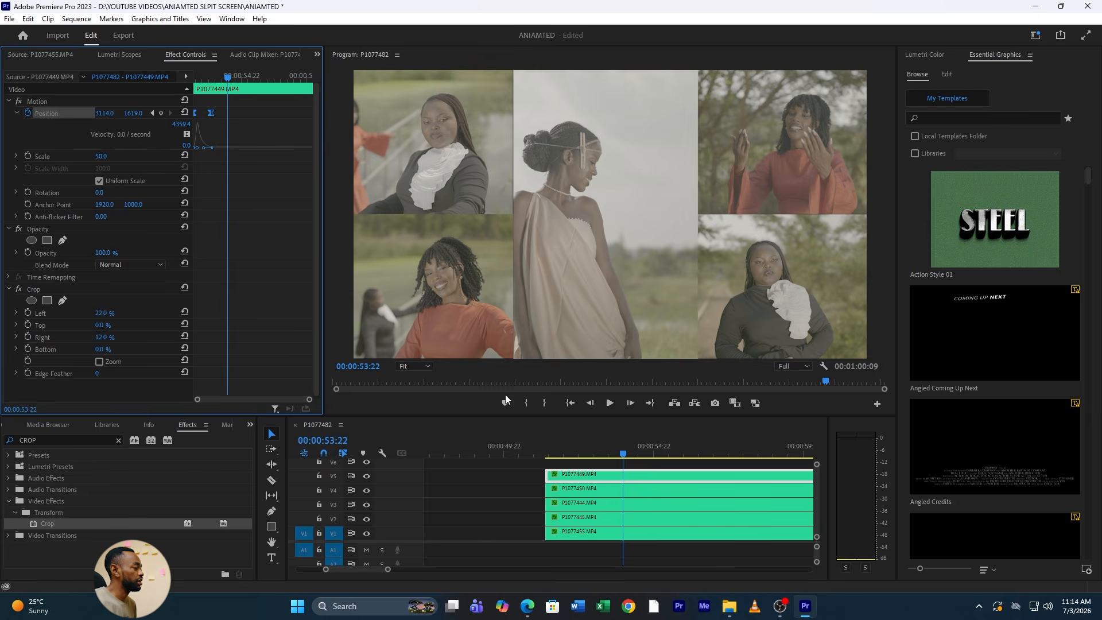
- Apply Ease Out to both Position keyframes of P1077450 and pull its velocity curve's peak toward the clip's start
{"action": "left_click", "coordinate": [574, 489]}
{"action": "left_click_drag", "start_coordinate": [223, 136], "coordinate": [172, 87]}
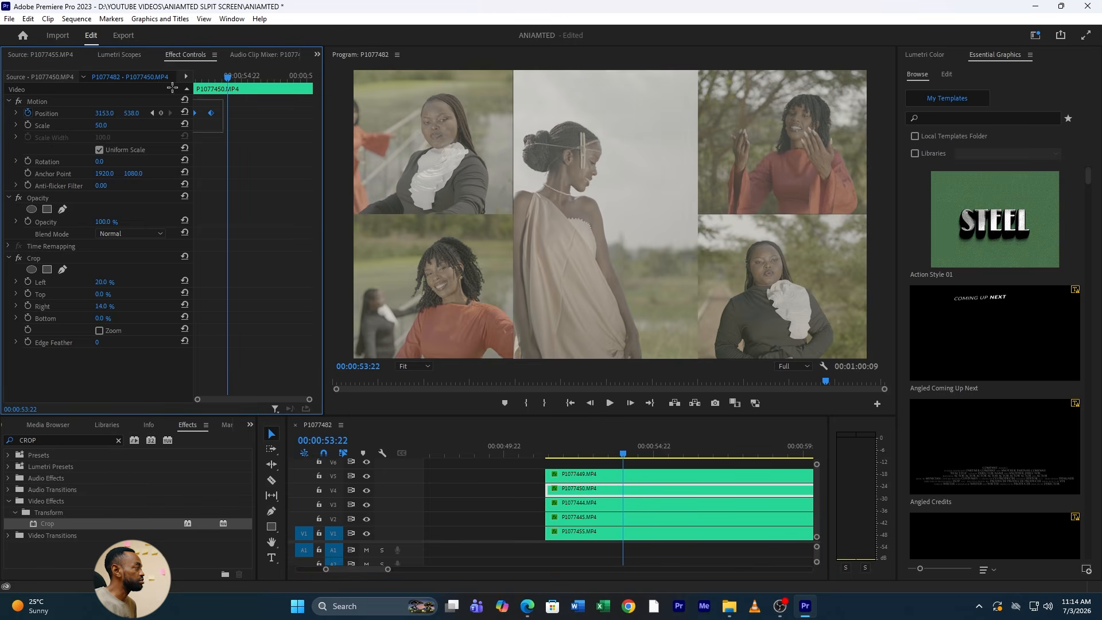
{"action": "right_click", "coordinate": [212, 112]}
{"action": "mouse_move", "coordinate": [317, 217]}
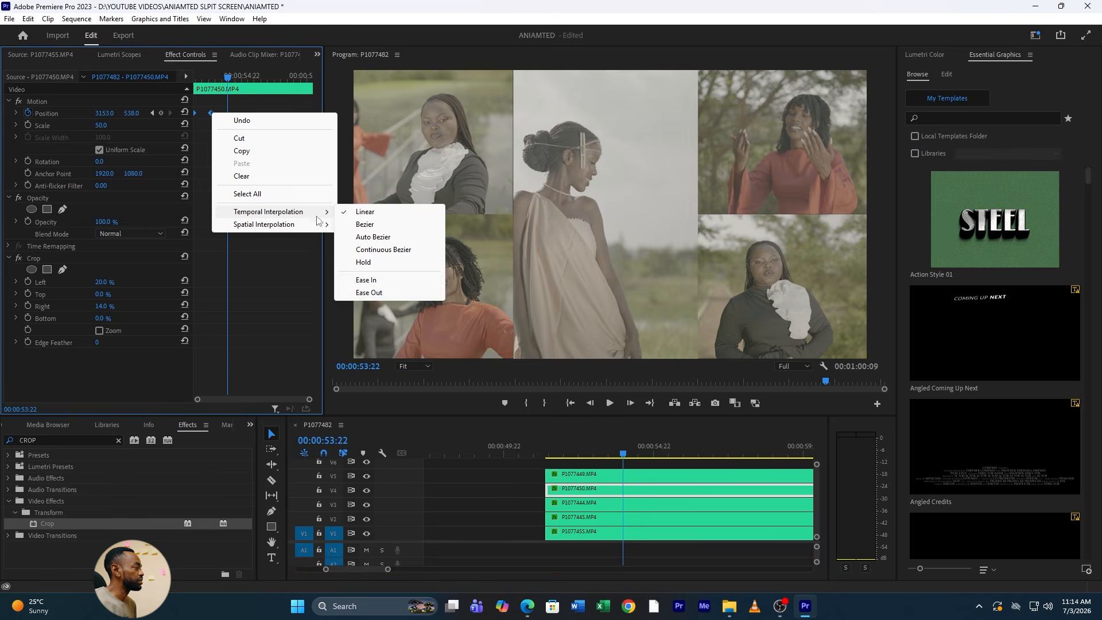
{"action": "left_click", "coordinate": [362, 281]}
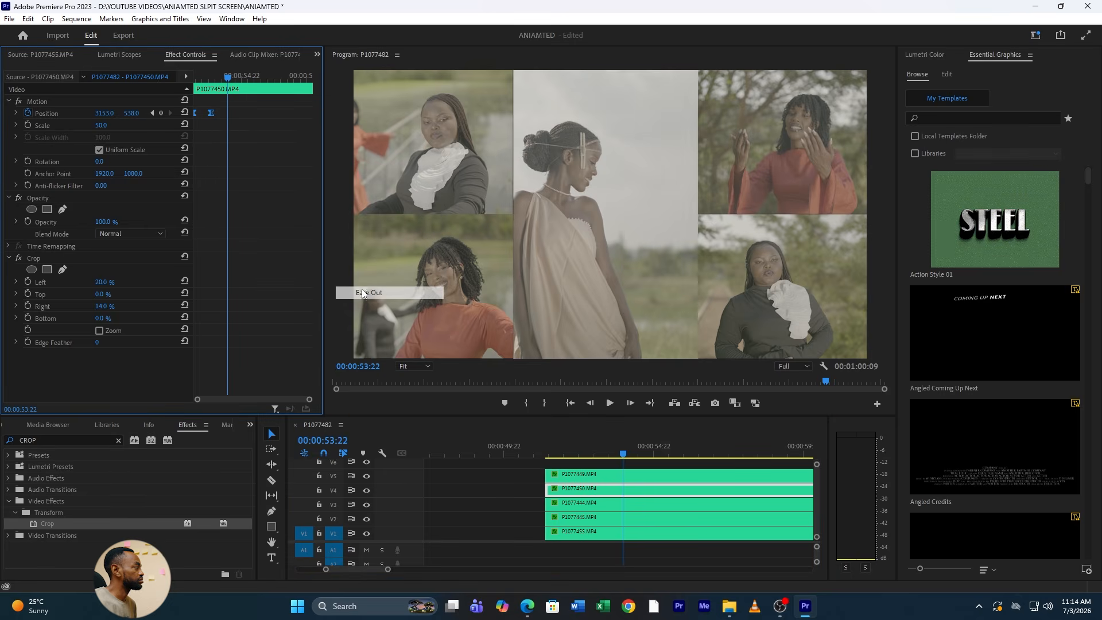
{"action": "left_click", "coordinate": [16, 113]}
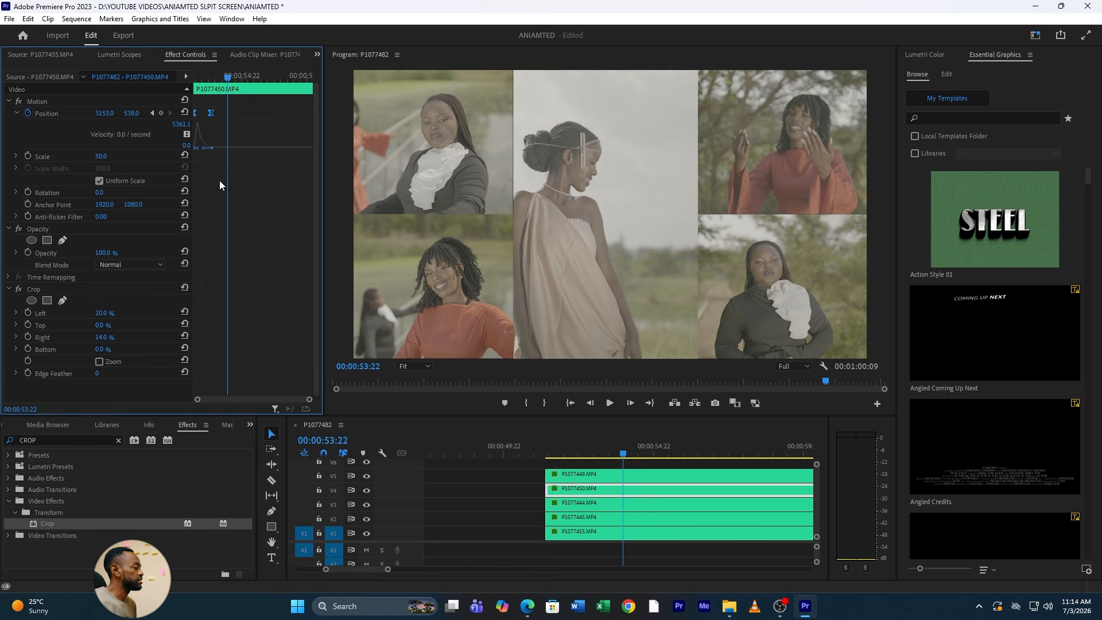
- Apply Ease Out to both Position keyframes of P1077444 in the five-clip stack and reshape its velocity curve for a fast start
{"action": "left_click", "coordinate": [660, 504]}
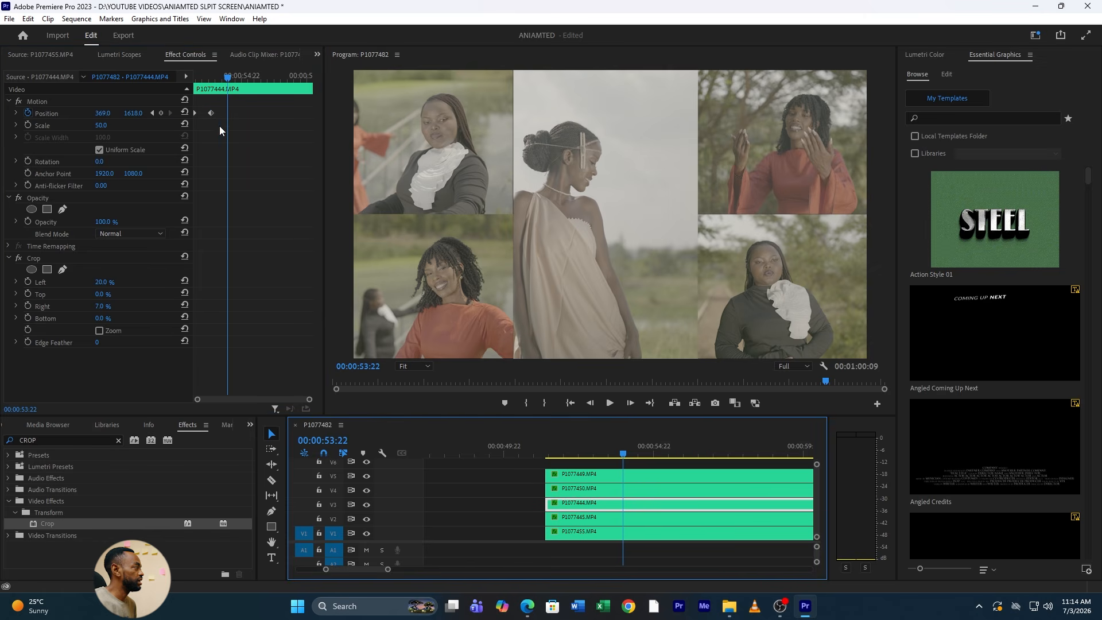
{"action": "left_click_drag", "start_coordinate": [219, 125], "coordinate": [181, 86]}
{"action": "right_click", "coordinate": [207, 114]}
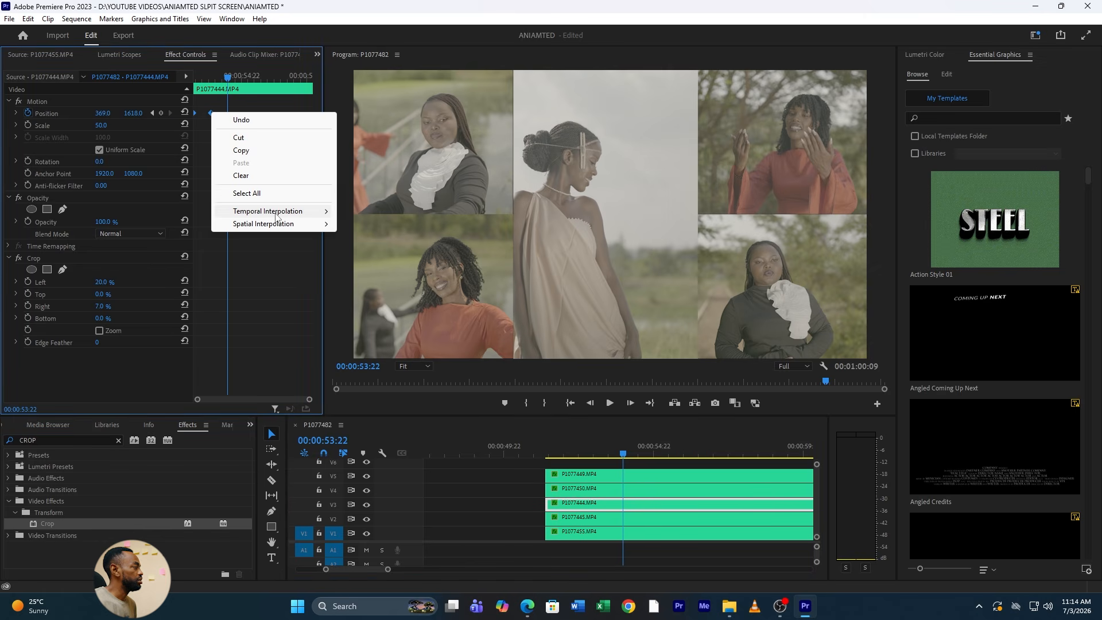
{"action": "mouse_move", "coordinate": [278, 209]}
{"action": "left_click", "coordinate": [368, 291]}
{"action": "left_click", "coordinate": [16, 113]}
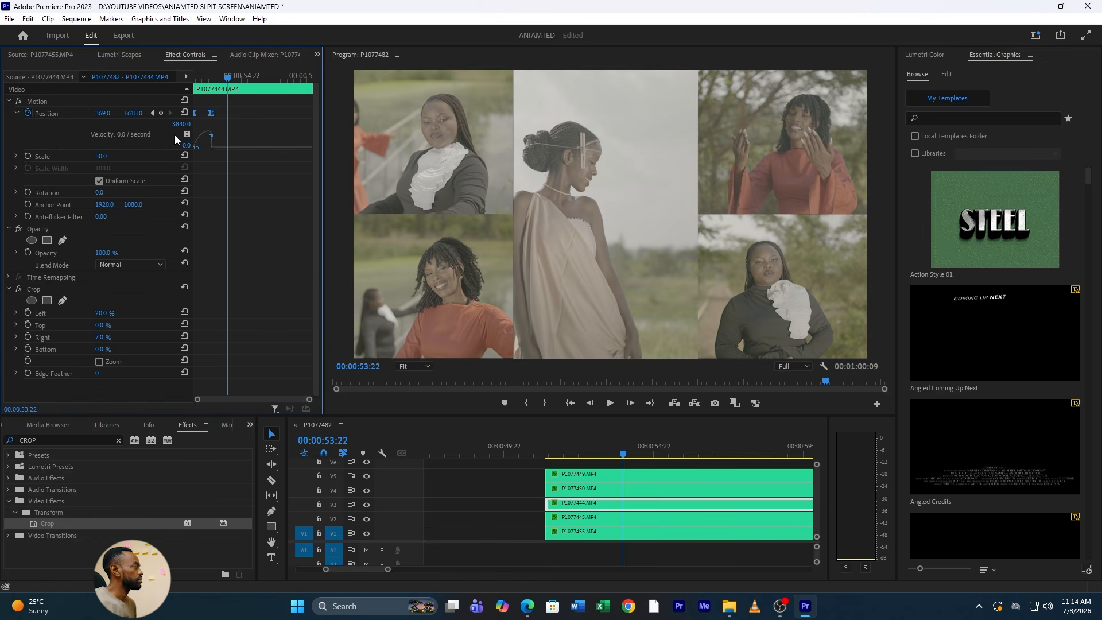
- Apply Ease Out to both Position keyframes of P1077445 and shift its velocity curve's peak toward the clip's start
{"action": "left_click", "coordinate": [637, 518]}
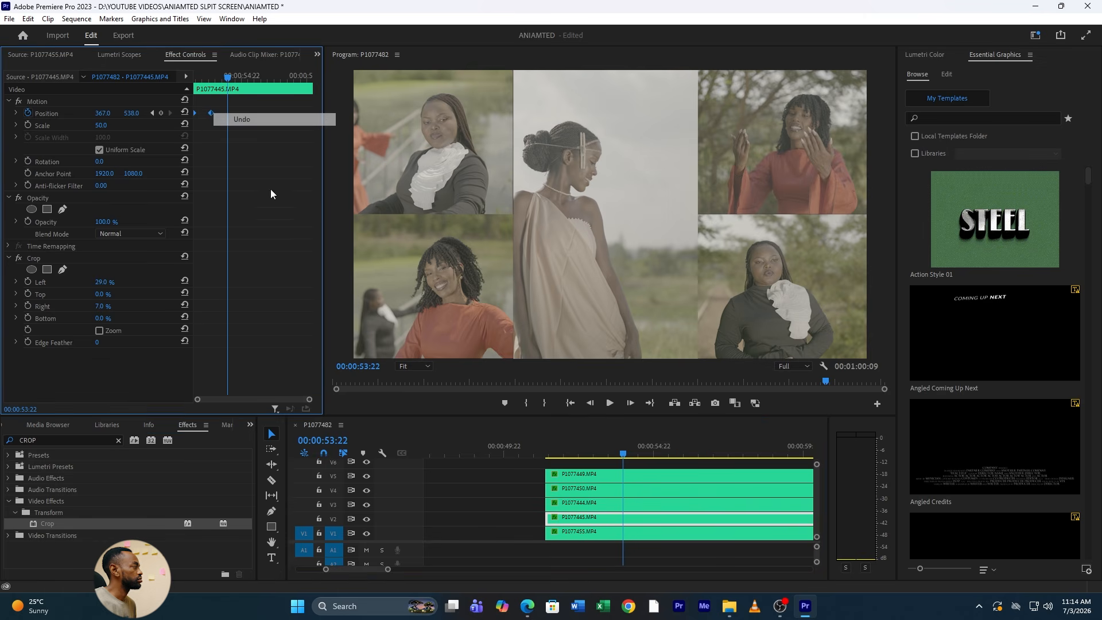
{"action": "right_click", "coordinate": [210, 113]}
{"action": "mouse_move", "coordinate": [261, 214]}
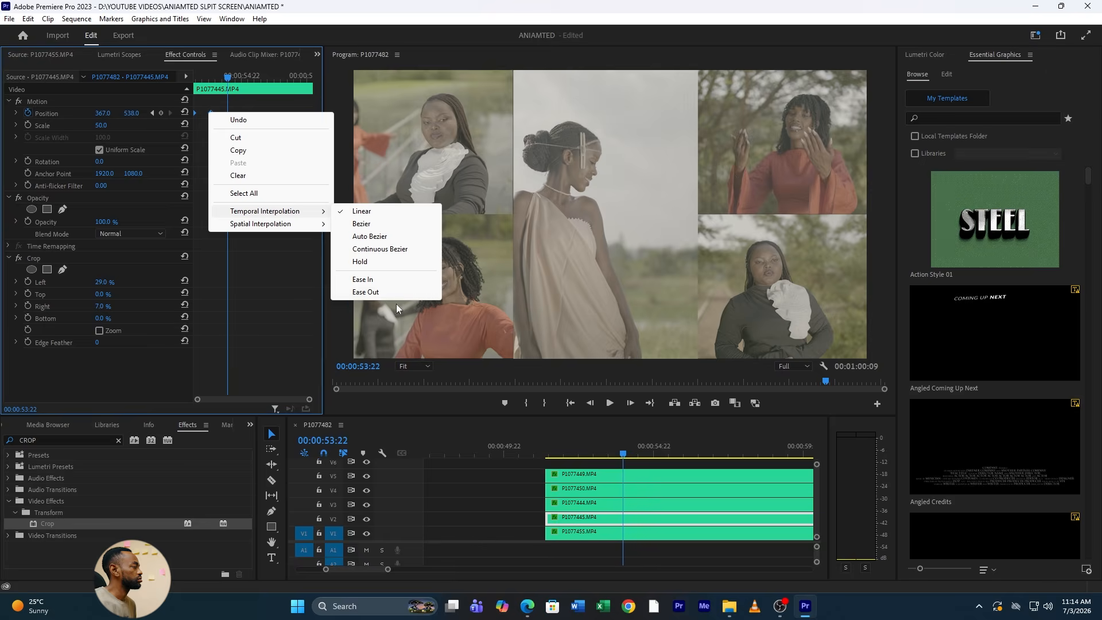
{"action": "left_click", "coordinate": [381, 294]}
{"action": "left_click", "coordinate": [16, 113]}
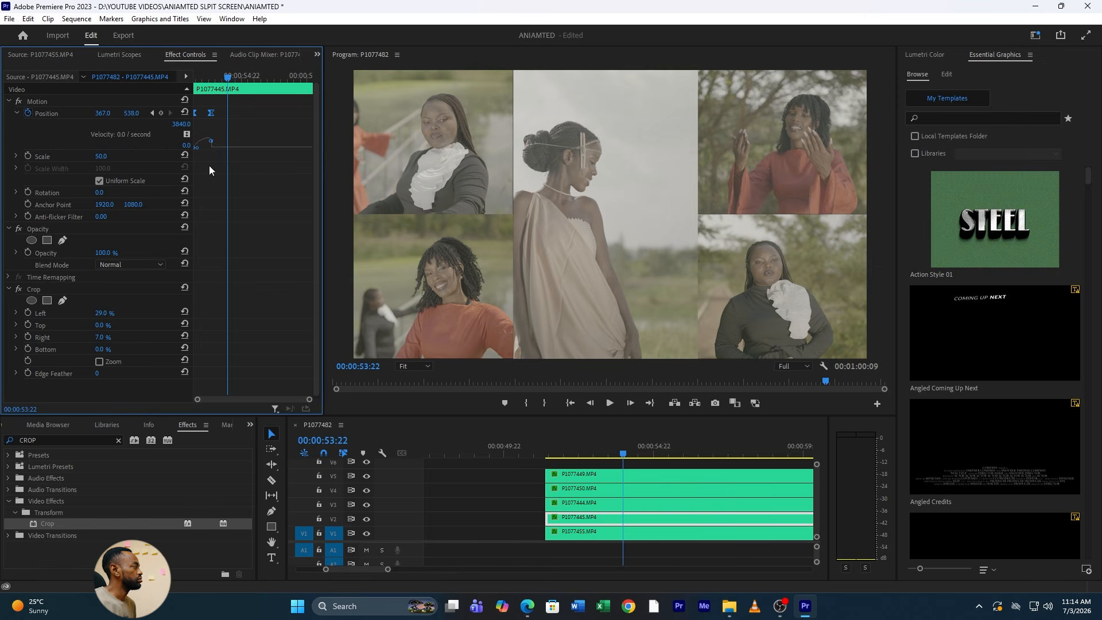
- Apply Ease Out to both Position keyframes of P1077455 and pull its velocity curve's peak toward the clip's start
{"action": "left_click", "coordinate": [583, 531]}
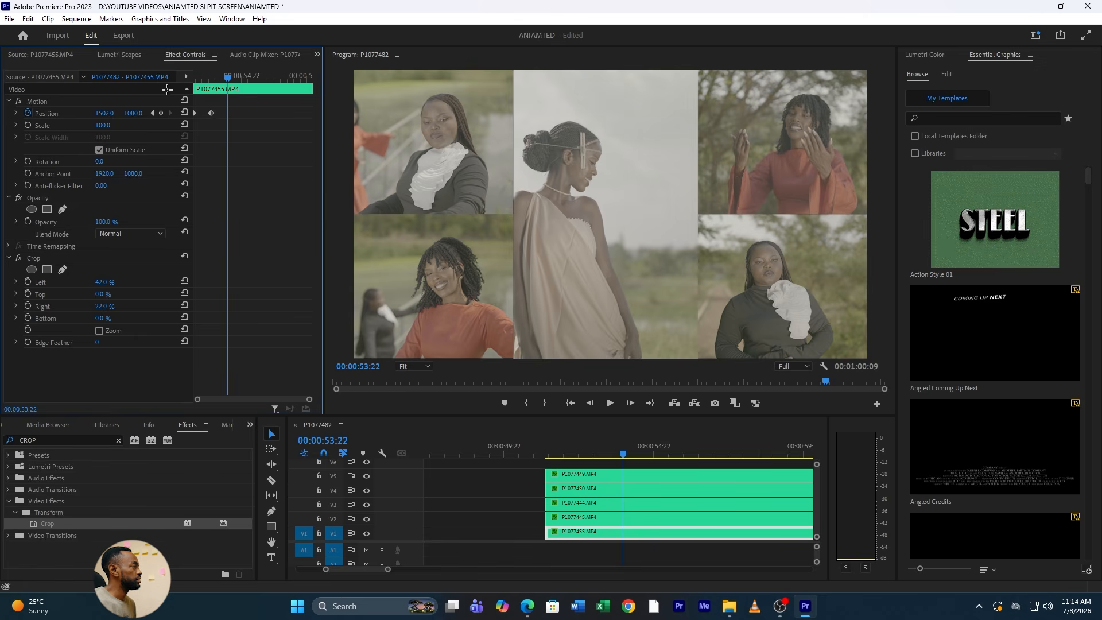
{"action": "right_click", "coordinate": [210, 113]}
{"action": "mouse_move", "coordinate": [284, 211]}
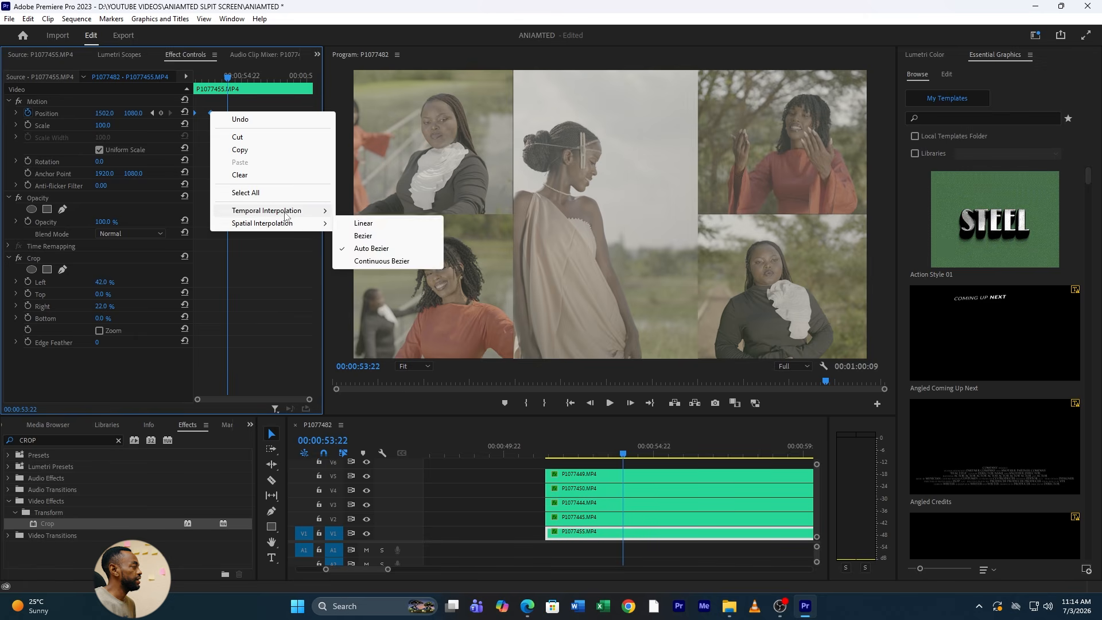
{"action": "left_click", "coordinate": [368, 291]}
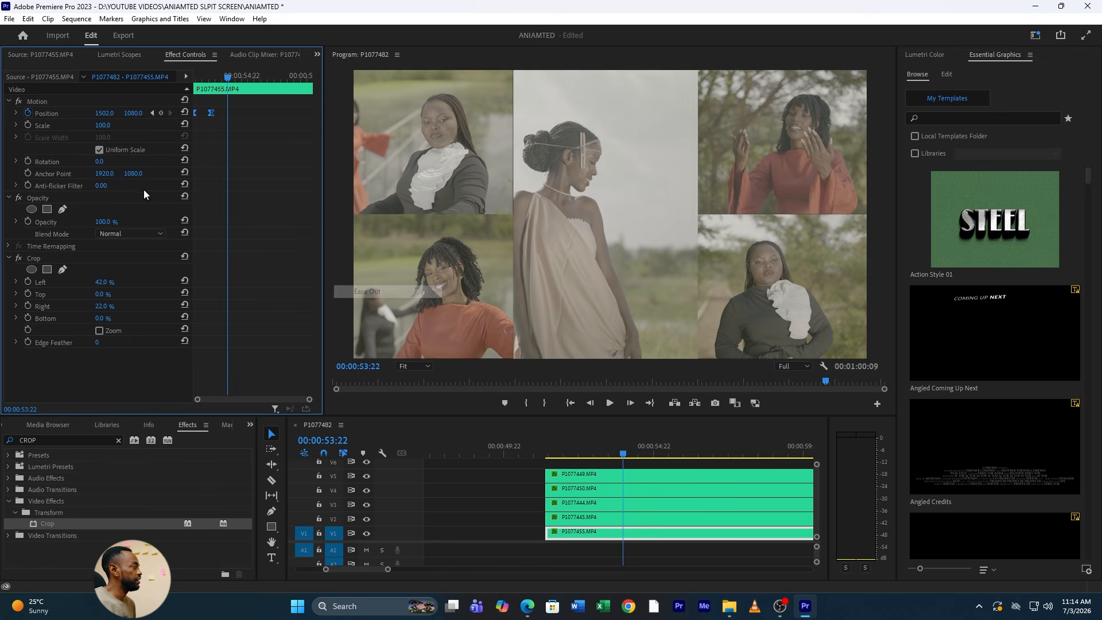
{"action": "left_click", "coordinate": [16, 114]}
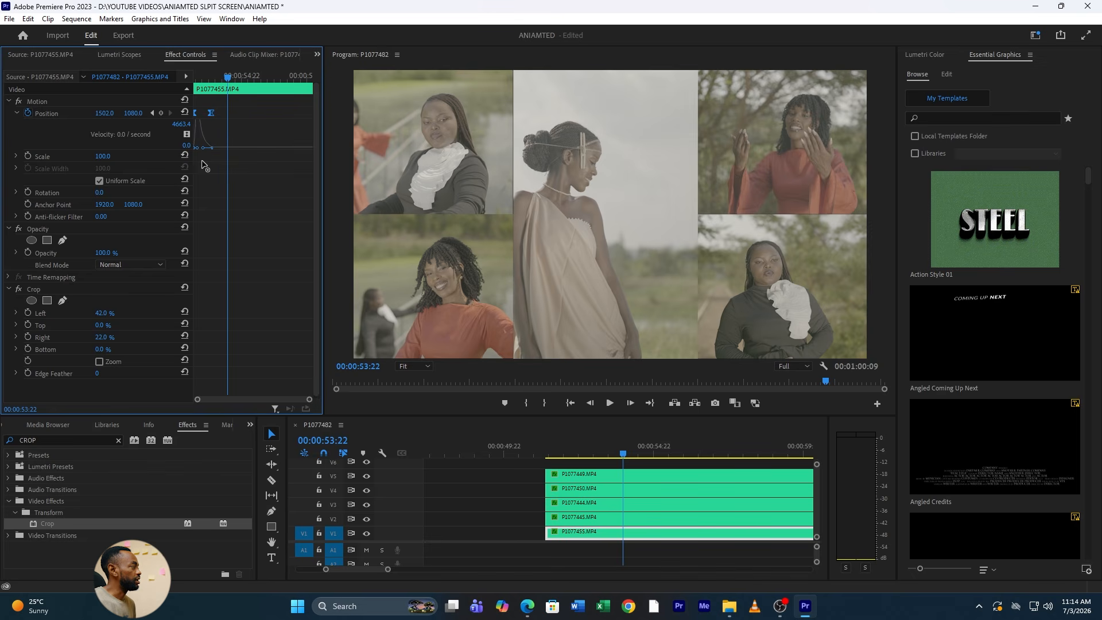
- Play back the eased five-clip slide-in from the stack's start at 00:00:51:08
{"action": "left_click", "coordinate": [536, 454]}
{"action": "key", "text": "space"}
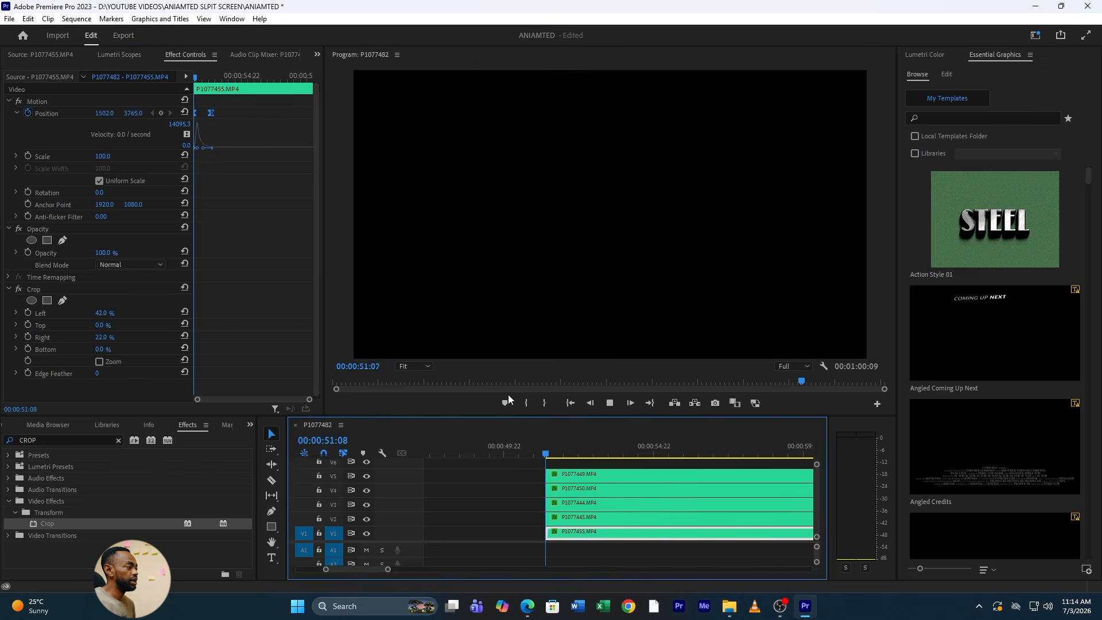
{"action": "key", "text": "space"}
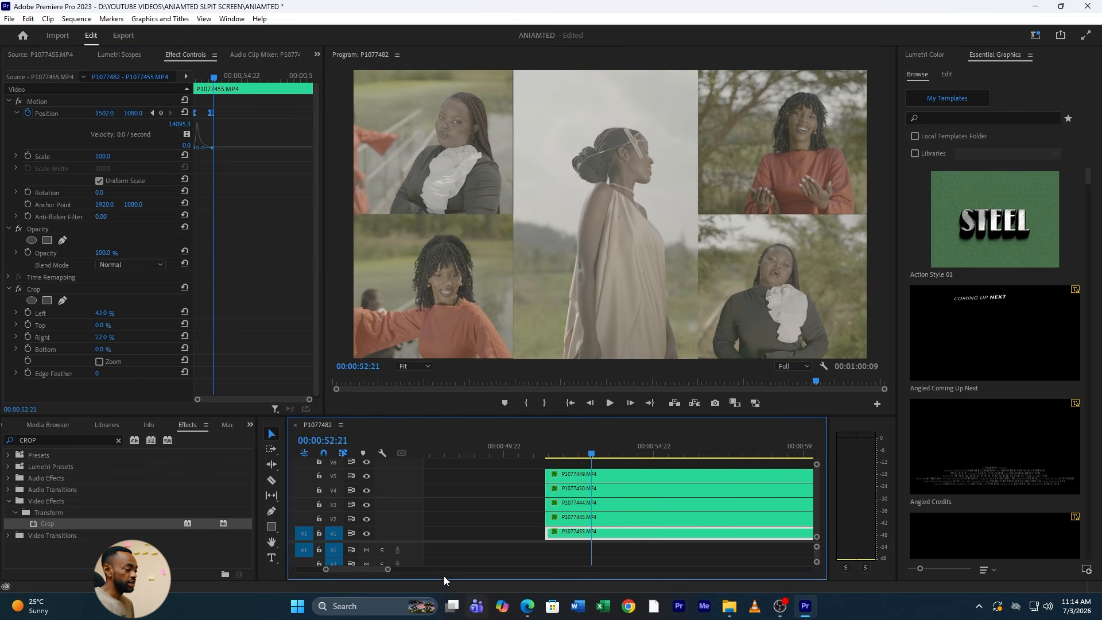
- Move the three-clip stack to start at about 3 seconds and the two-clip stack at about 6.5 seconds, overlapping the clips before them
{"action": "left_click_drag", "start_coordinate": [388, 574], "coordinate": [514, 570]}
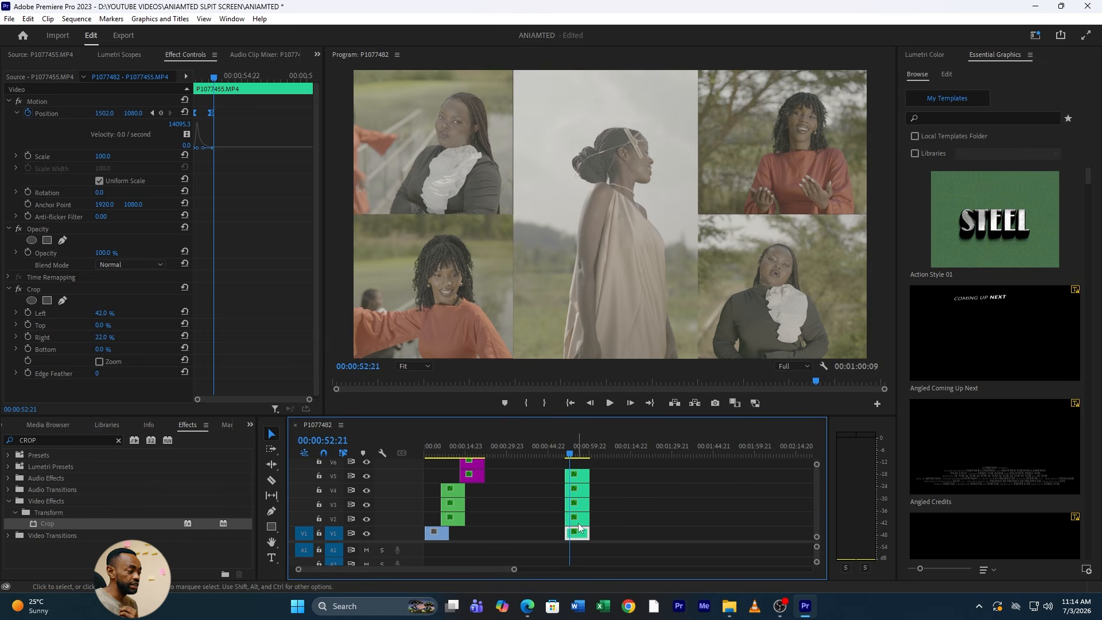
{"action": "left_click", "coordinate": [438, 446]}
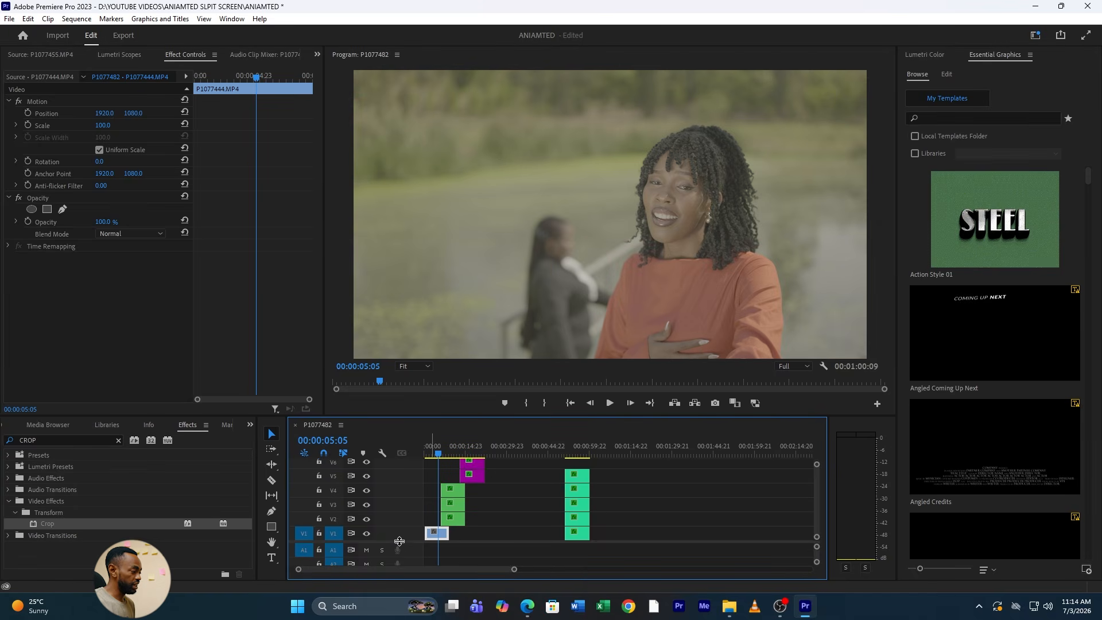
{"action": "left_click_drag", "start_coordinate": [403, 553], "coordinate": [404, 554]}
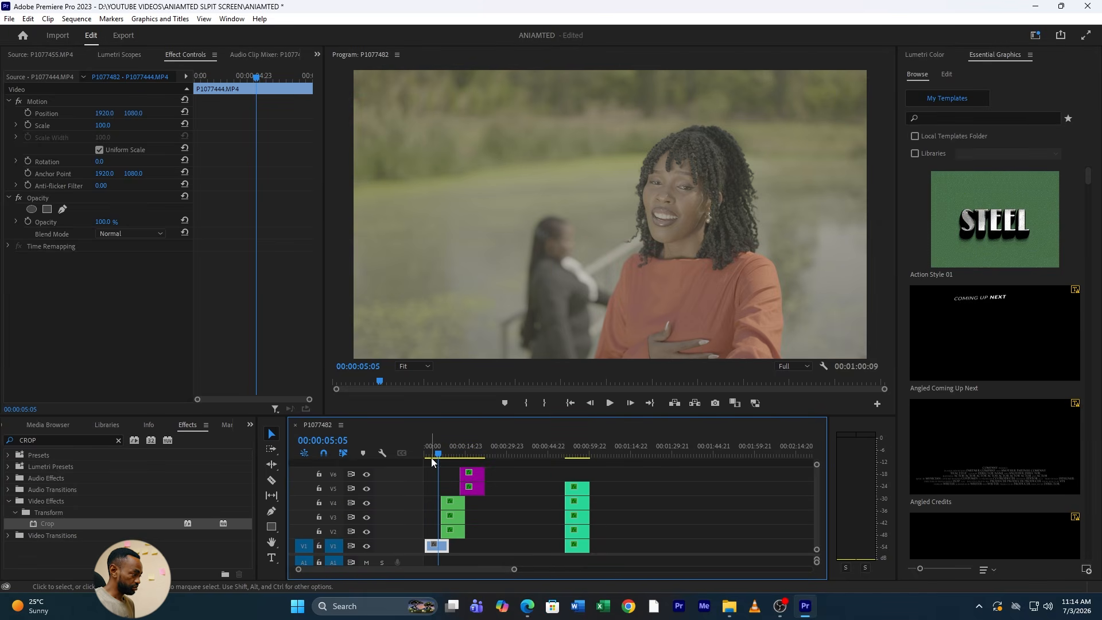
{"action": "left_click", "coordinate": [477, 543]}
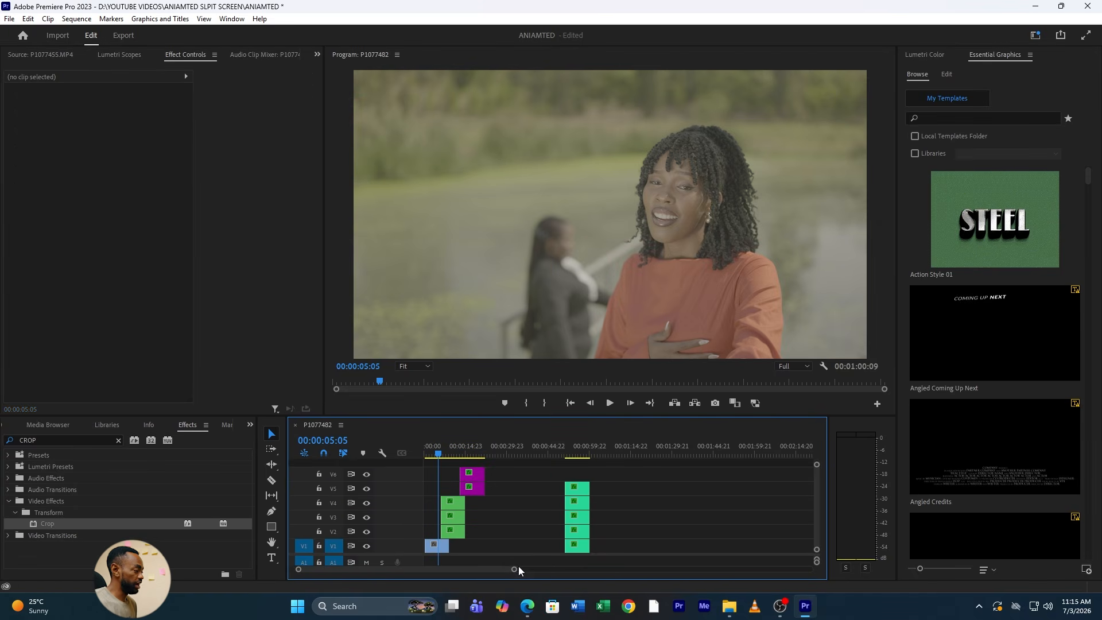
{"action": "key", "text": "grave"}
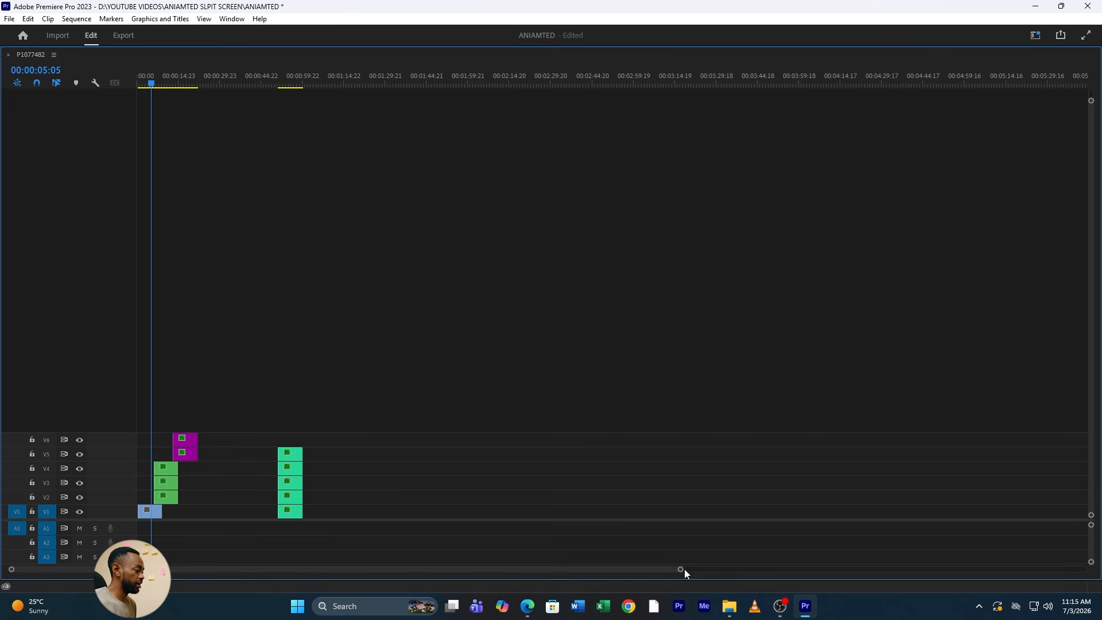
{"action": "left_click_drag", "start_coordinate": [684, 569], "coordinate": [224, 554]}
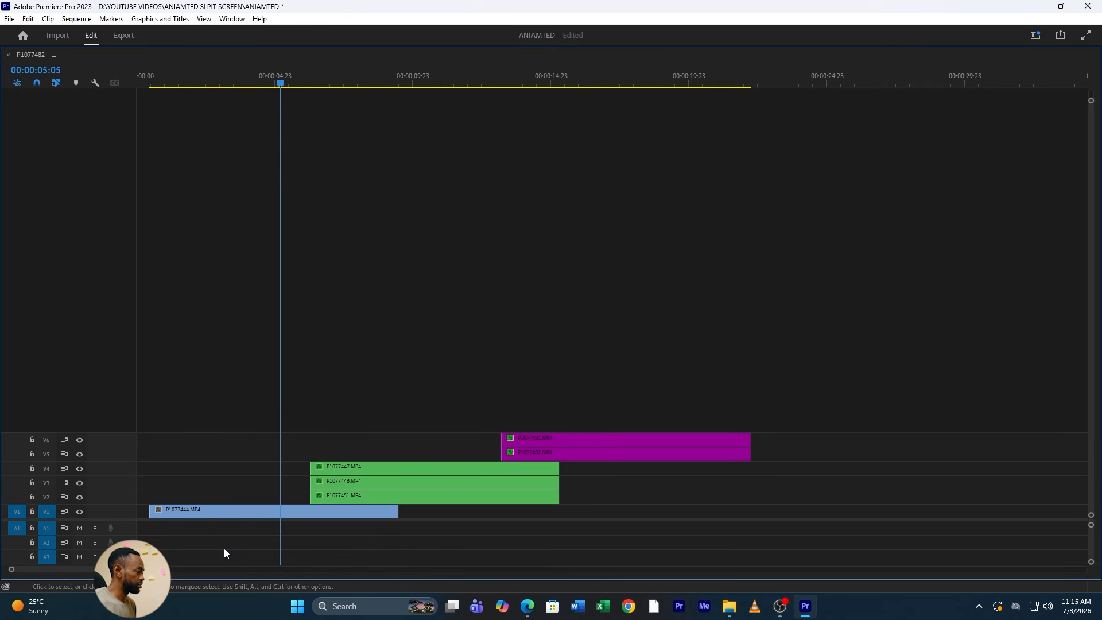
{"action": "left_click_drag", "start_coordinate": [231, 457], "coordinate": [619, 465]}
{"action": "left_click_drag", "start_coordinate": [225, 398], "coordinate": [741, 539]}
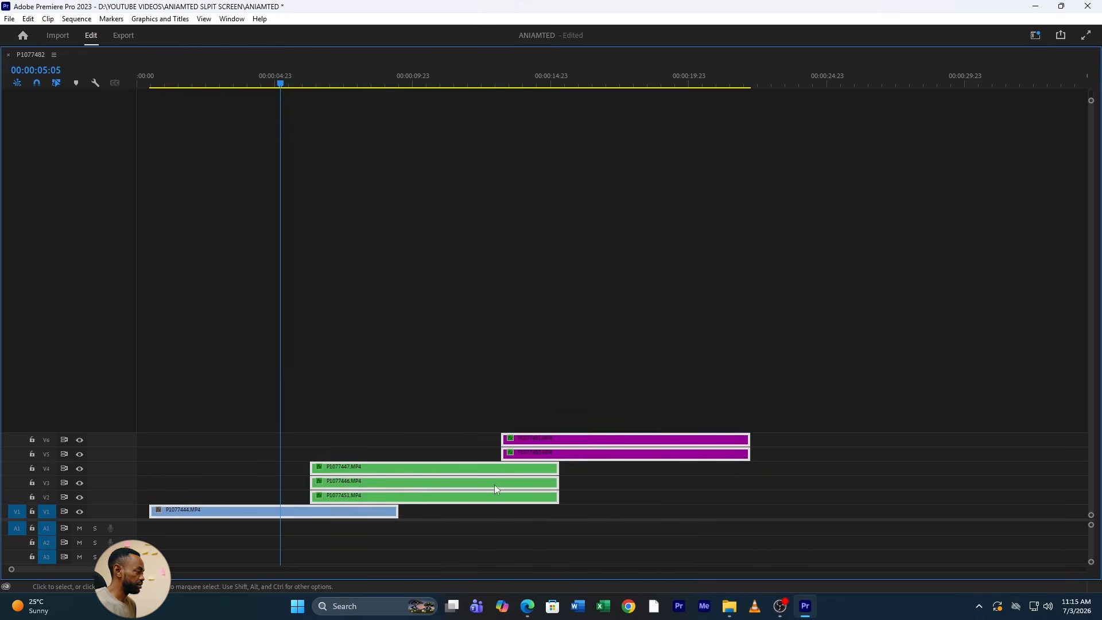
{"action": "scroll", "coordinate": [313, 477], "scroll_direction": "down", "scroll_amount": 5}
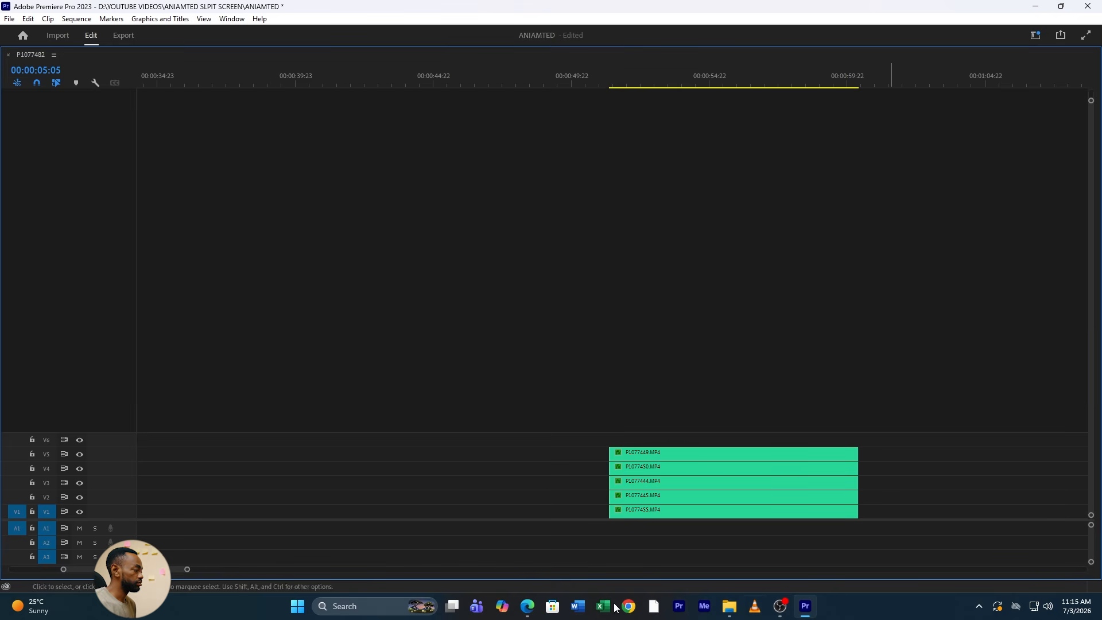
{"action": "left_click_drag", "start_coordinate": [187, 570], "coordinate": [246, 571]}
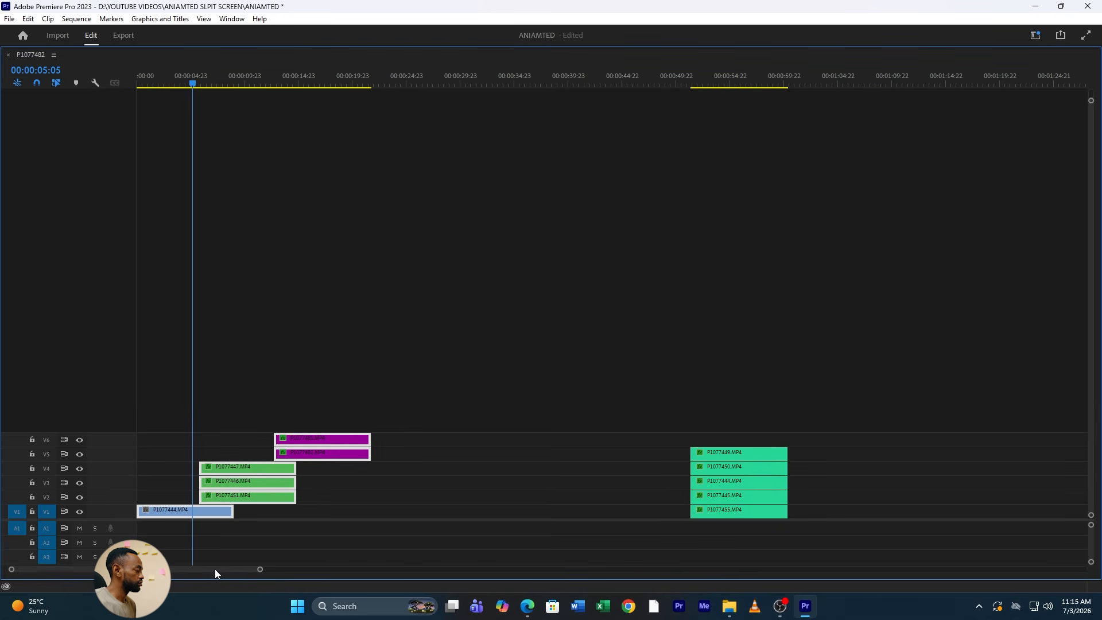
{"action": "left_click_drag", "start_coordinate": [218, 409], "coordinate": [199, 500]}
{"action": "left_click_drag", "start_coordinate": [256, 399], "coordinate": [259, 454]}
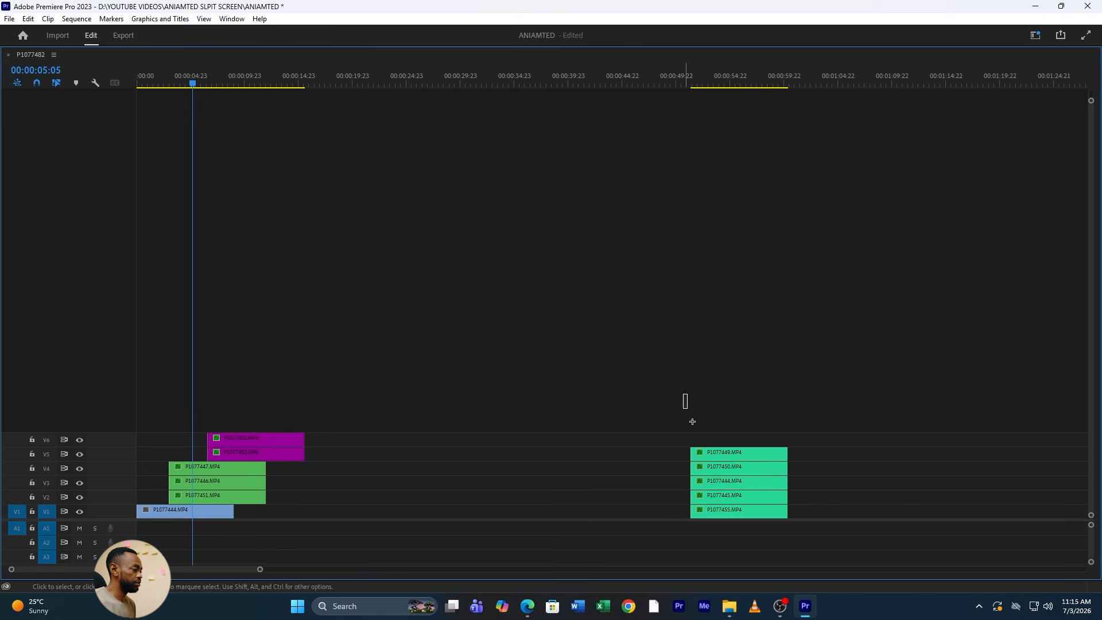
- Move the five-clip stack onto V7 and the tracks above, starting at about 9.5 seconds so it overlaps the two-clip stack
{"action": "left_click_drag", "start_coordinate": [684, 400], "coordinate": [376, 403]}
{"action": "left_click_drag", "start_coordinate": [381, 440], "coordinate": [285, 421]}
{"action": "key", "text": "grave"}
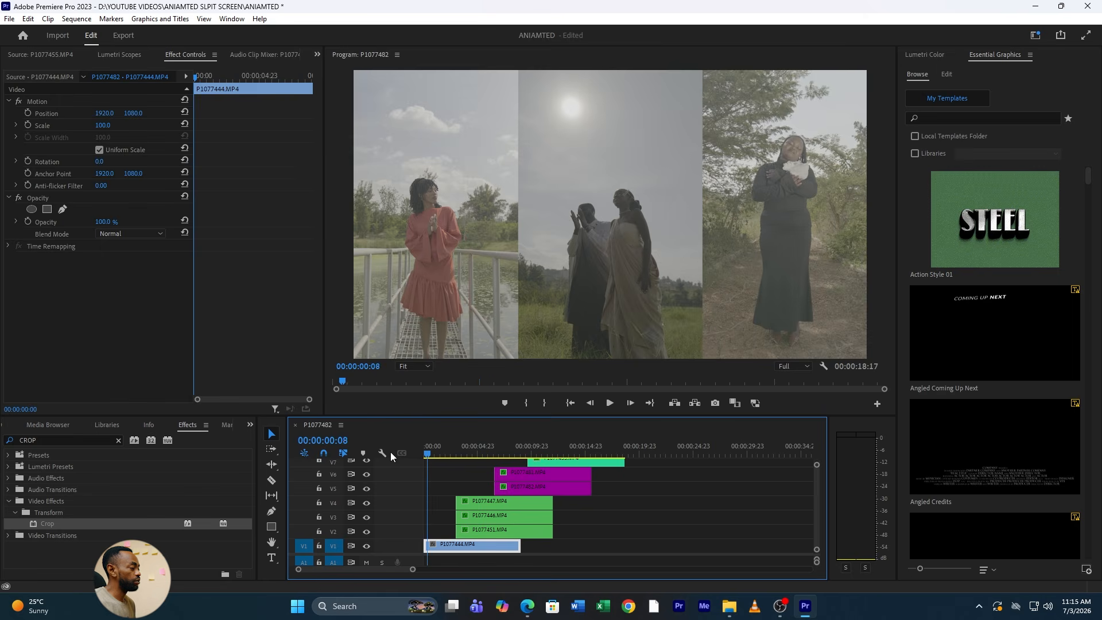
- Play back the sequence from its beginning through the overlapping split-screen transitions
{"action": "key", "text": "space"}
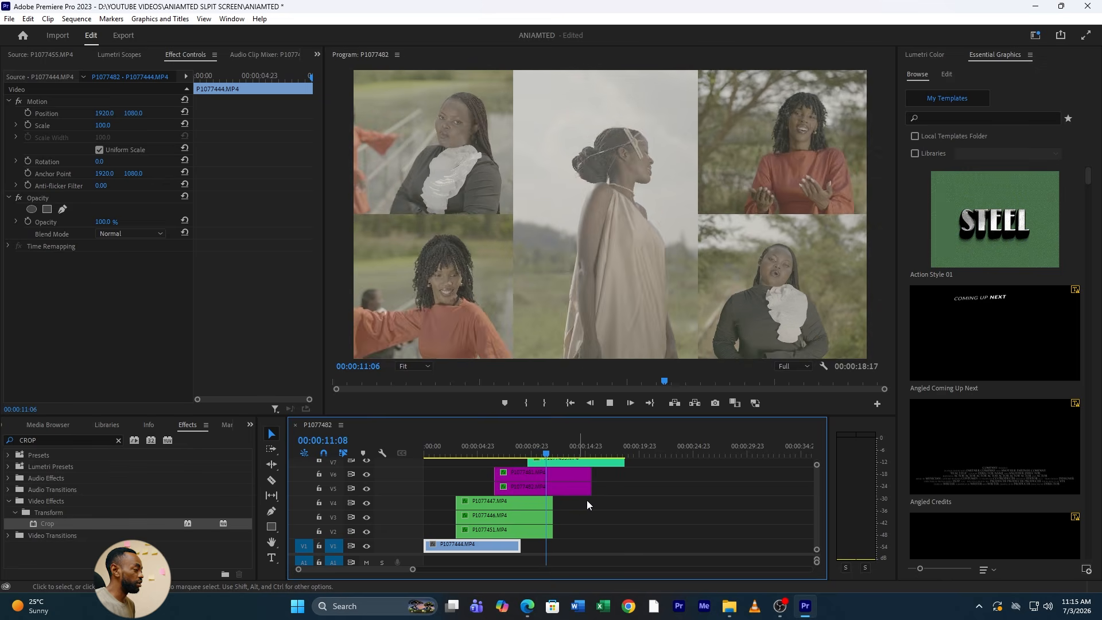
{"action": "key", "text": "space"}
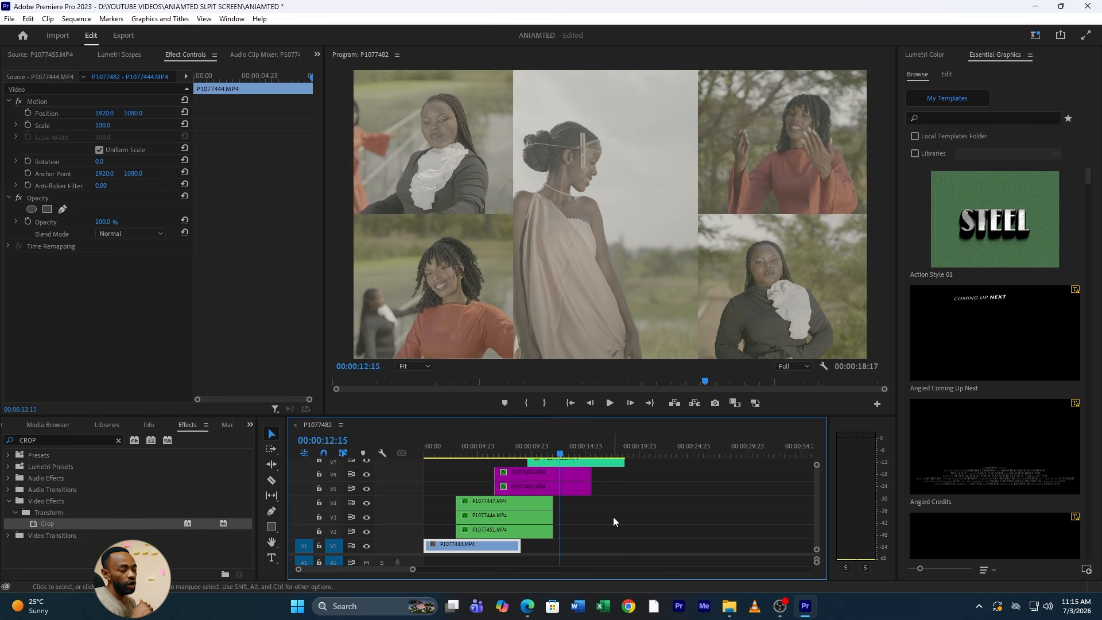